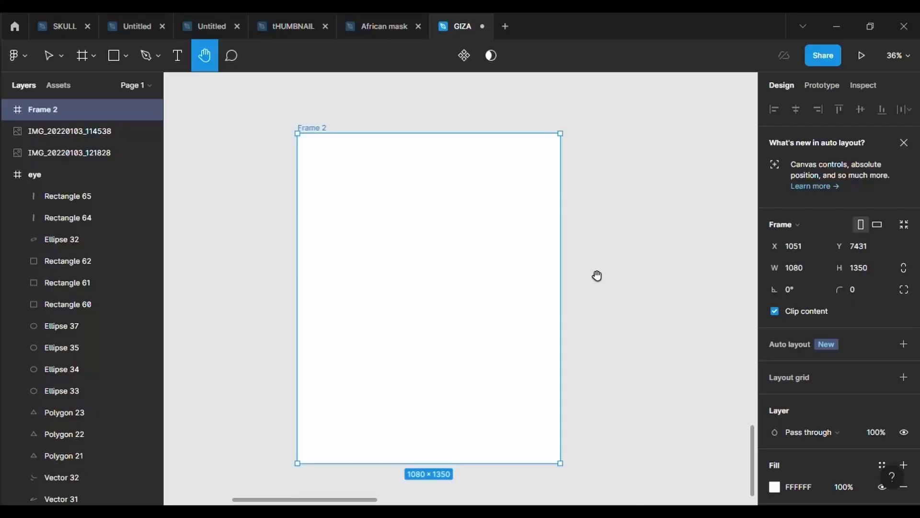
Step: Add a 120 px layout grid to the 1080 × 1350 Frame 2
key("v")
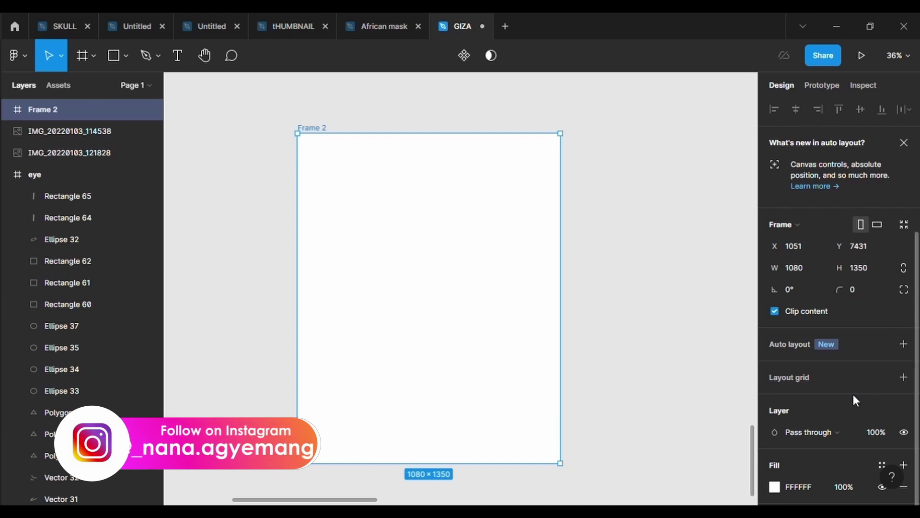
scroll(853, 392, "down", 3)
left_click(903, 245)
left_click(776, 266)
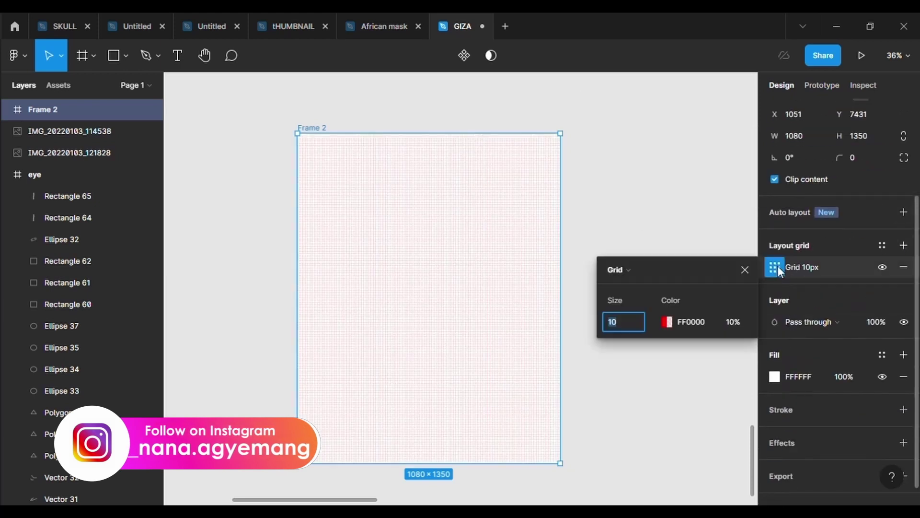
type("120")
key("Return")
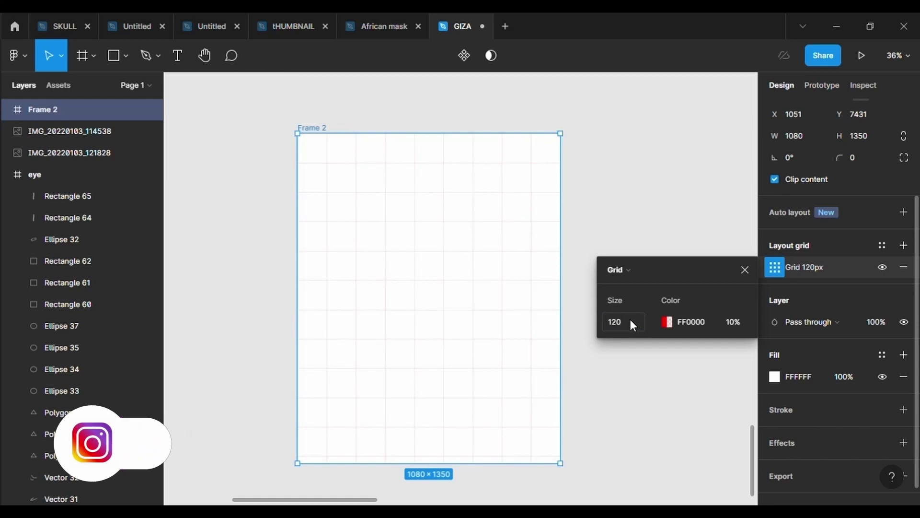
left_click(599, 231)
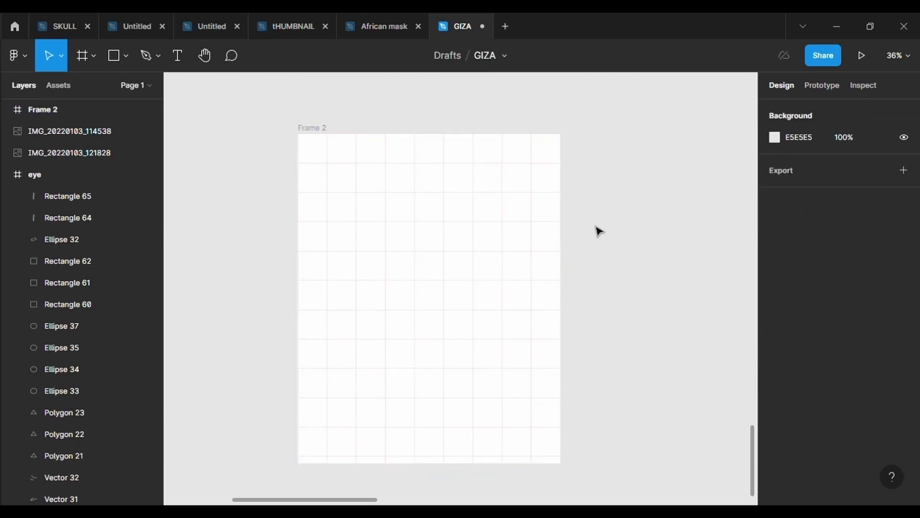
scroll(600, 231, "up", 1)
Step: Draw a 243 × 240 circle and paste a copy evenly beside it
left_click(124, 57)
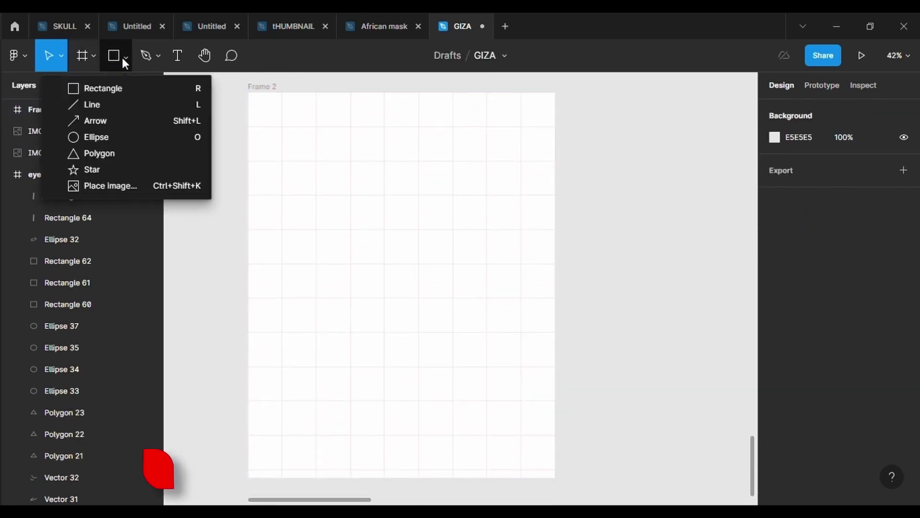
left_click(126, 136)
mouse_move(303, 224)
left_mouse_down()
mouse_move(389, 306)
mouse_move(369, 292)
left_mouse_up()
left_click(351, 271)
mouse_move(350, 263)
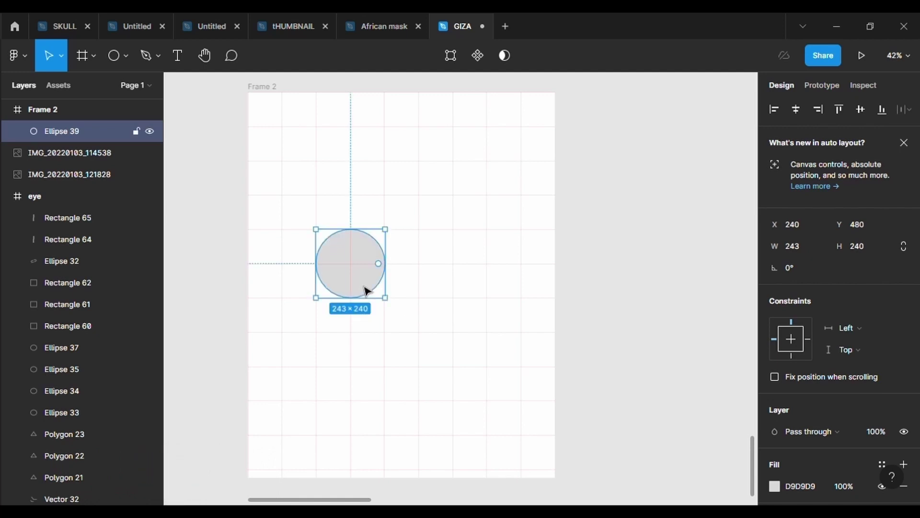
key("ctrl+v")
mouse_move(367, 290)
left_mouse_down()
mouse_move(466, 289)
mouse_move(446, 265)
left_mouse_up()
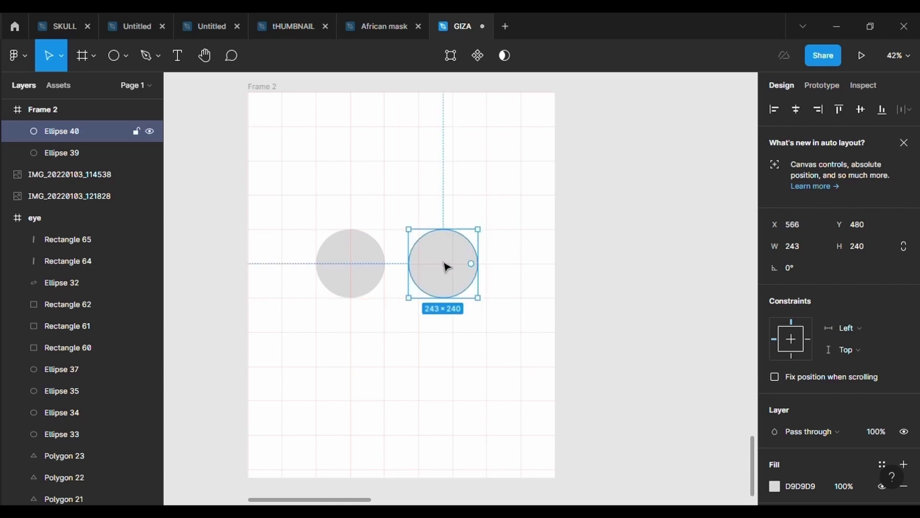
left_click_drag(346, 286, 357, 286)
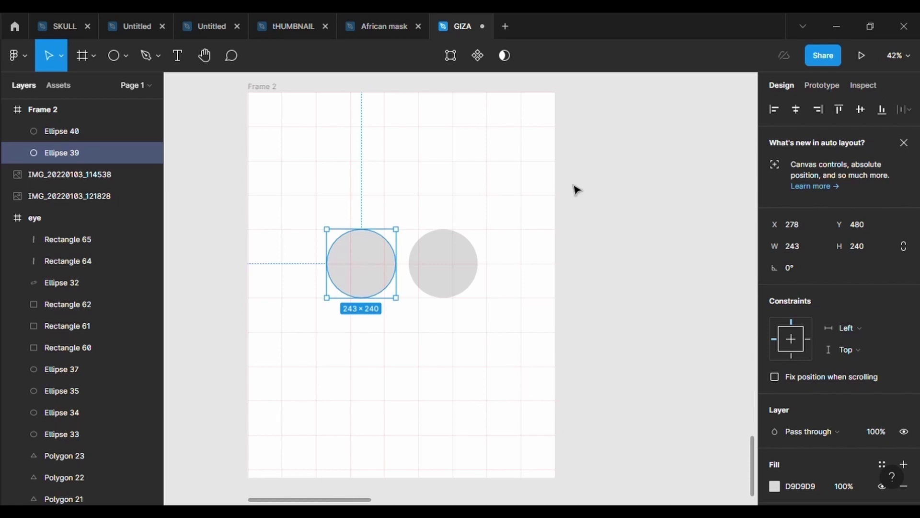
Step: Give both circles a black 000000 outline with stroke weight 3
scroll(847, 342, "down", 3)
left_click(826, 396)
left_click(858, 434)
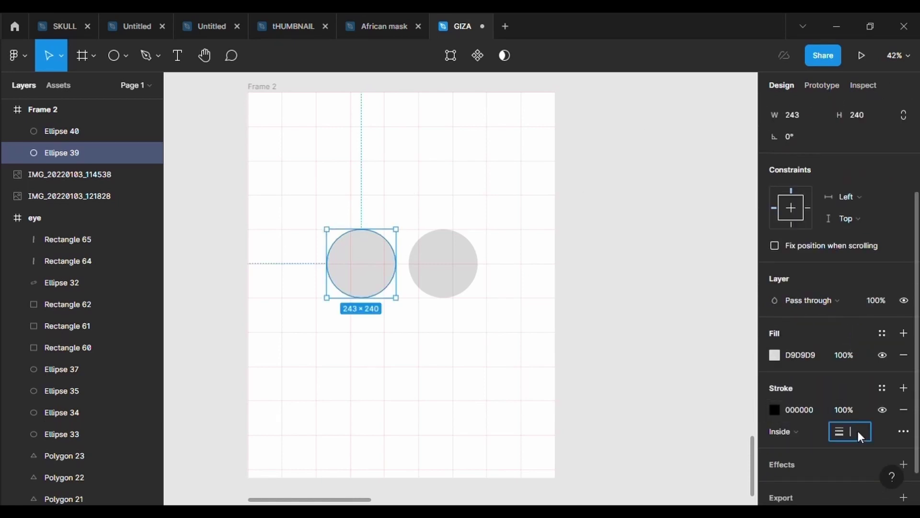
type("3")
left_click(462, 277)
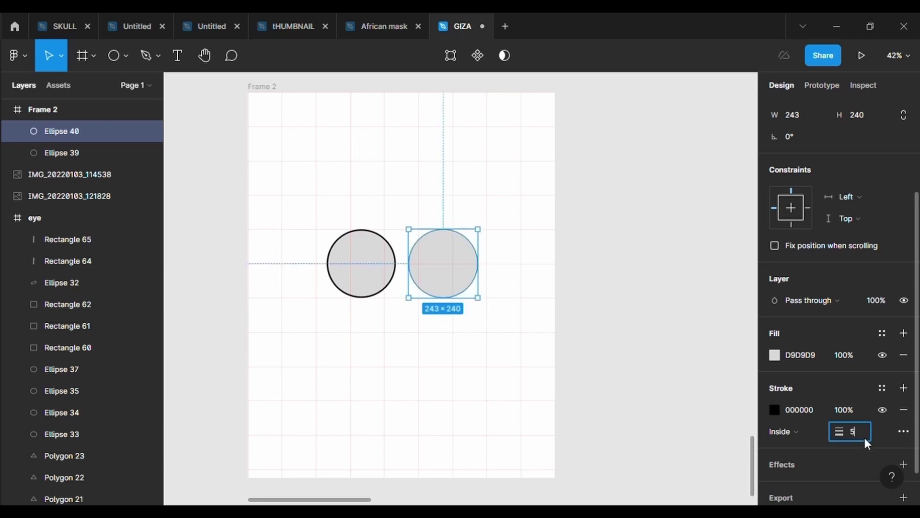
type("3")
left_click(528, 360)
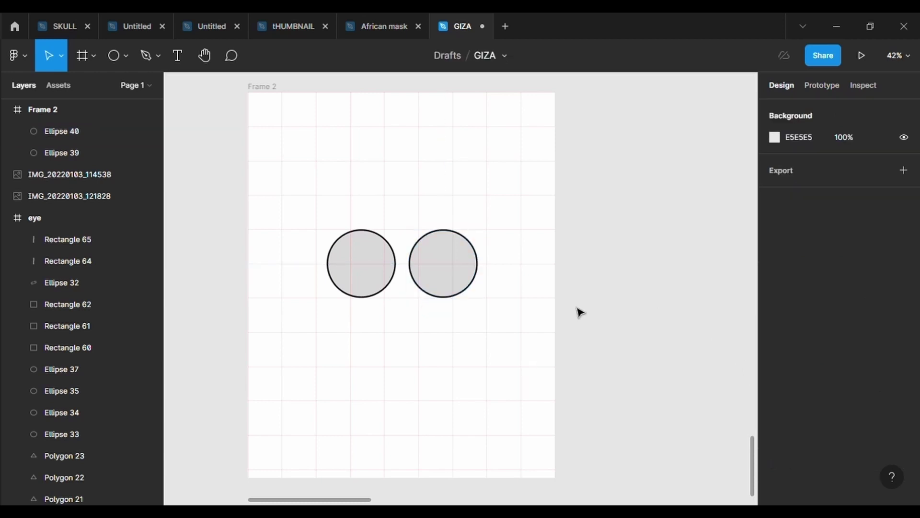
Step: Draw a long thin bar above the circles with corner radius 500
left_click(125, 56)
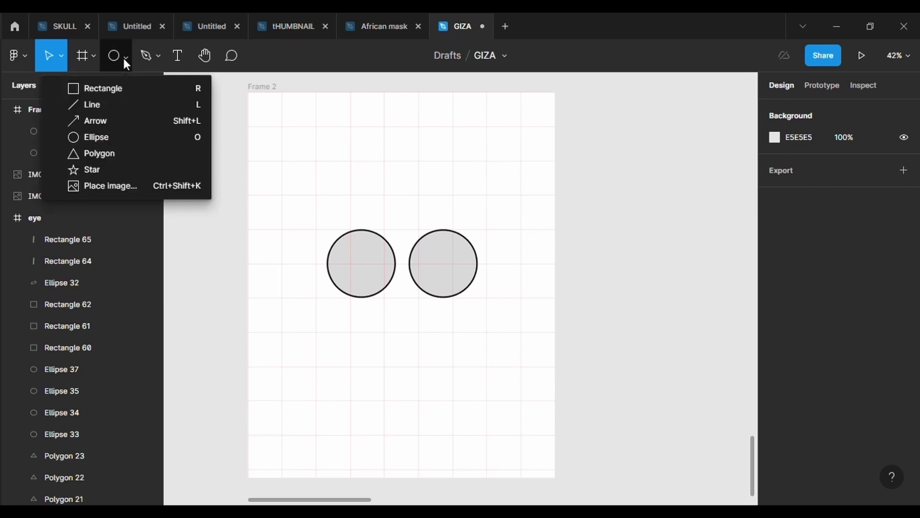
left_click(123, 86)
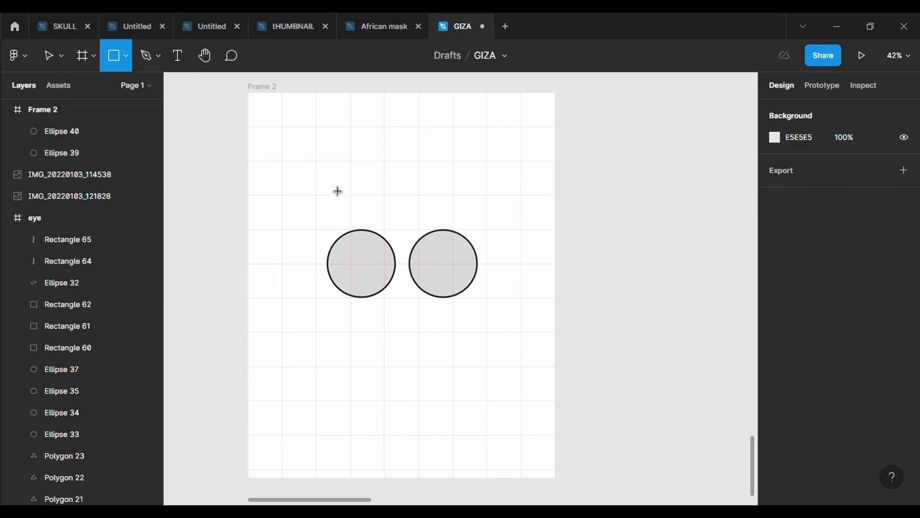
left_click_drag(328, 181, 478, 195)
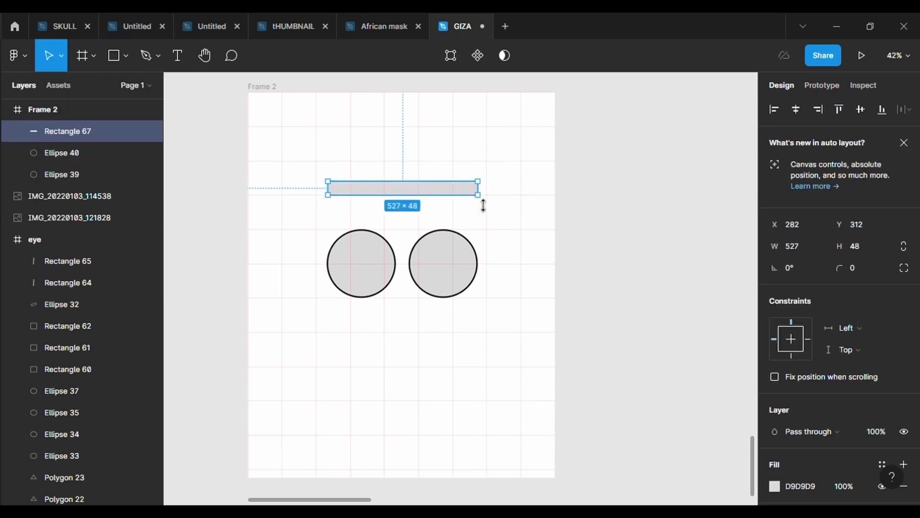
left_click(865, 268)
type("500")
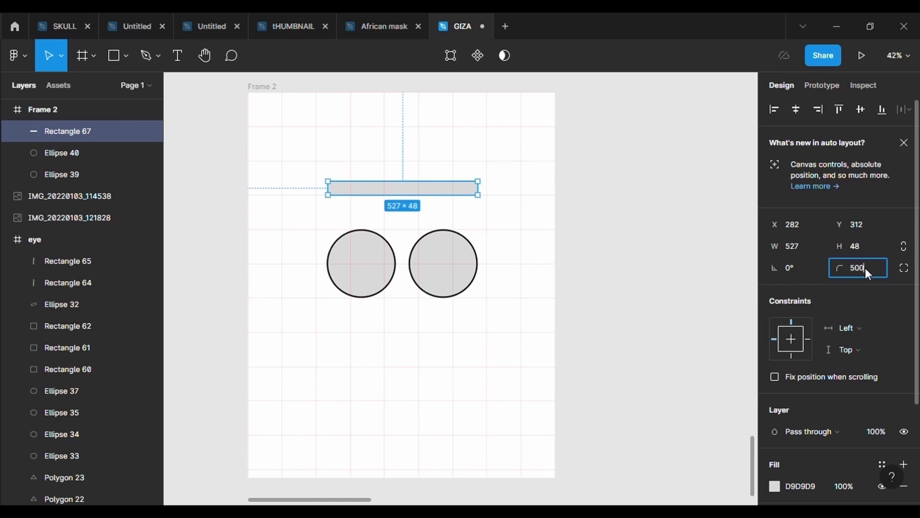
key("Return")
Step: Bend the bar's top and bottom edges upward into an arched brow
double_click(402, 186)
left_click_drag(402, 184, 406, 168)
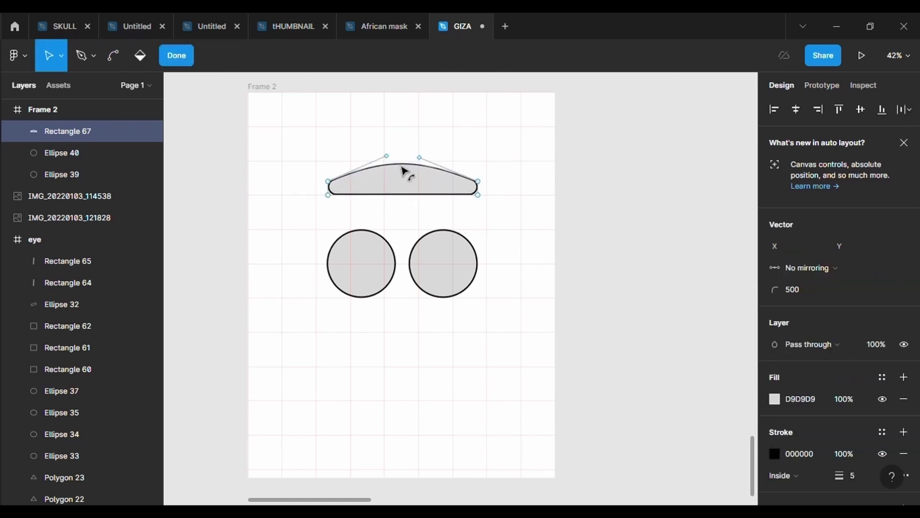
left_click(113, 55)
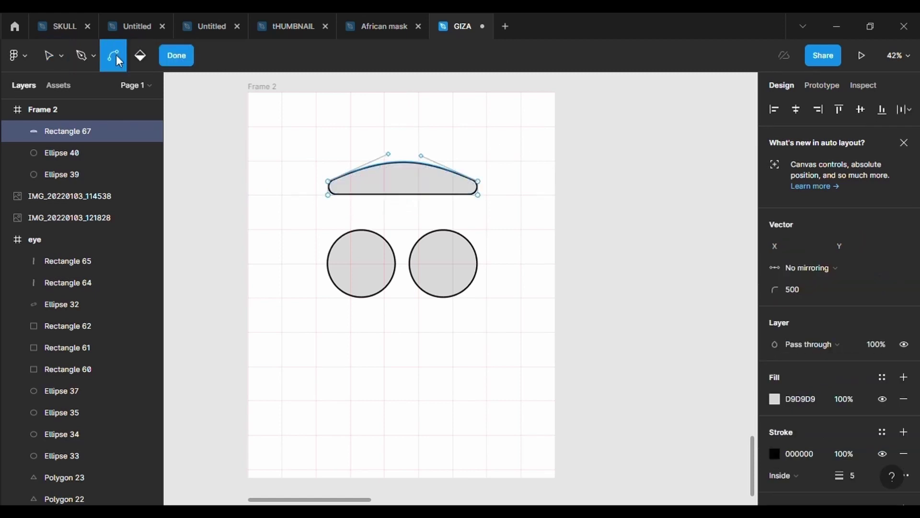
mouse_move(411, 197)
left_mouse_down()
mouse_move(411, 183)
mouse_move(421, 205)
left_mouse_up()
key("Escape")
left_click(470, 356)
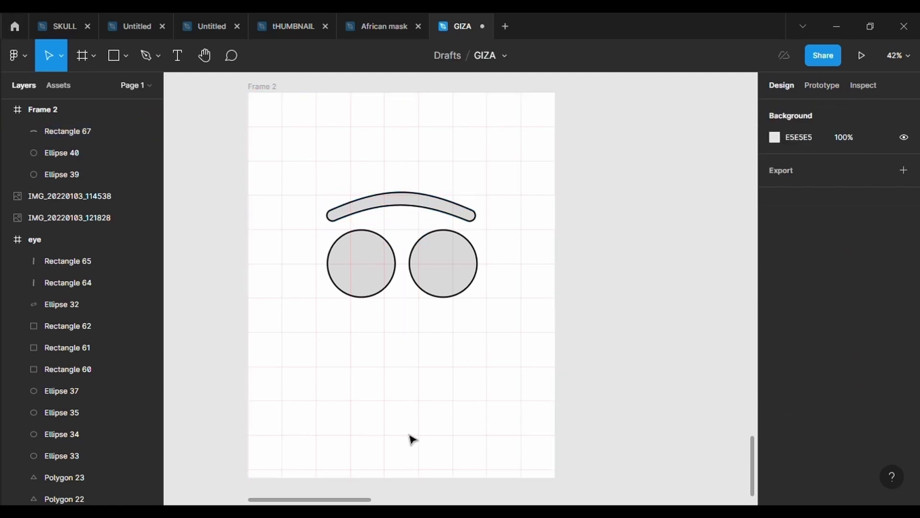
scroll(412, 438, "down", 1)
Step: Draw a large rectangle below the circles with a 5 px black outline
left_click(106, 59)
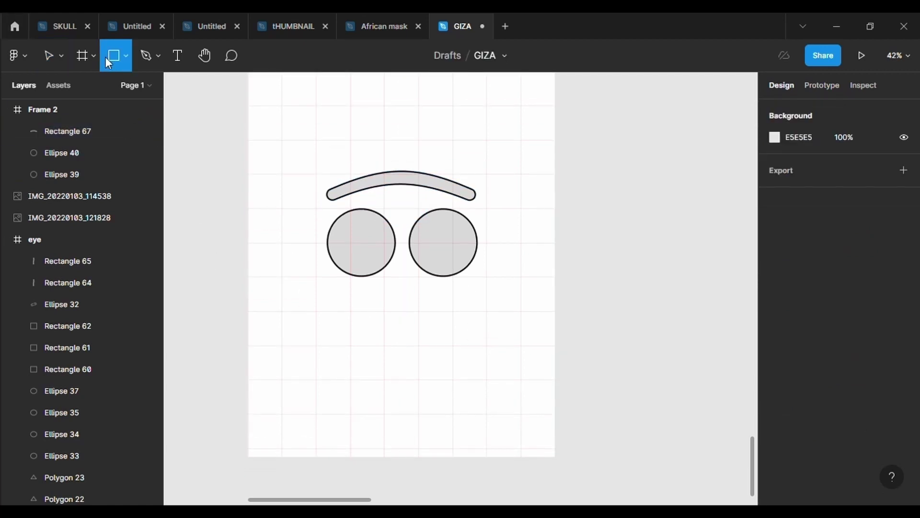
left_click_drag(316, 296, 487, 395)
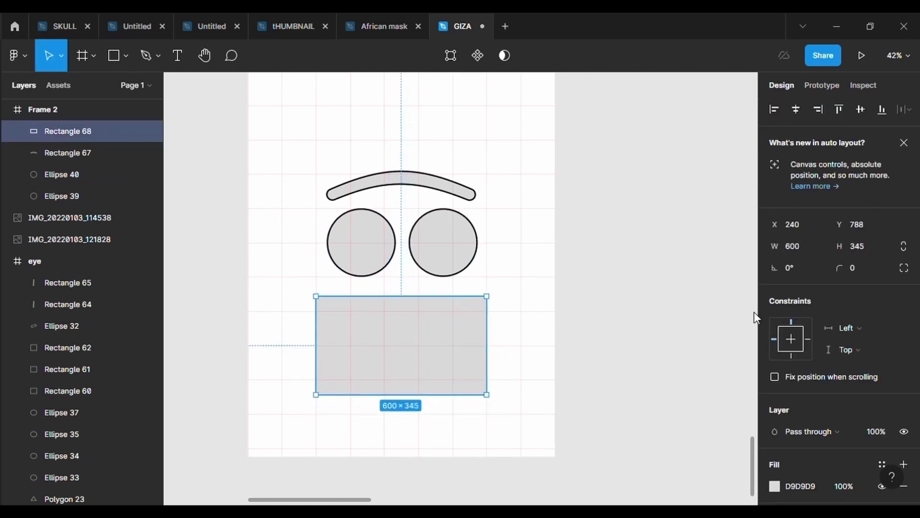
scroll(813, 367, "down", 3)
left_click(825, 388)
left_click(856, 431)
type("5")
key("Return")
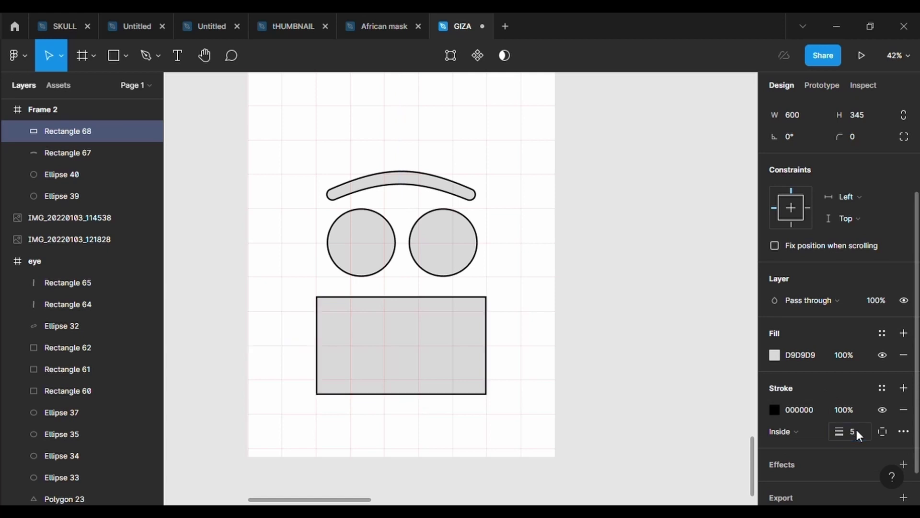
Step: Round the rectangle with a 500 corner radius and raise both bottom corners
left_click(451, 55)
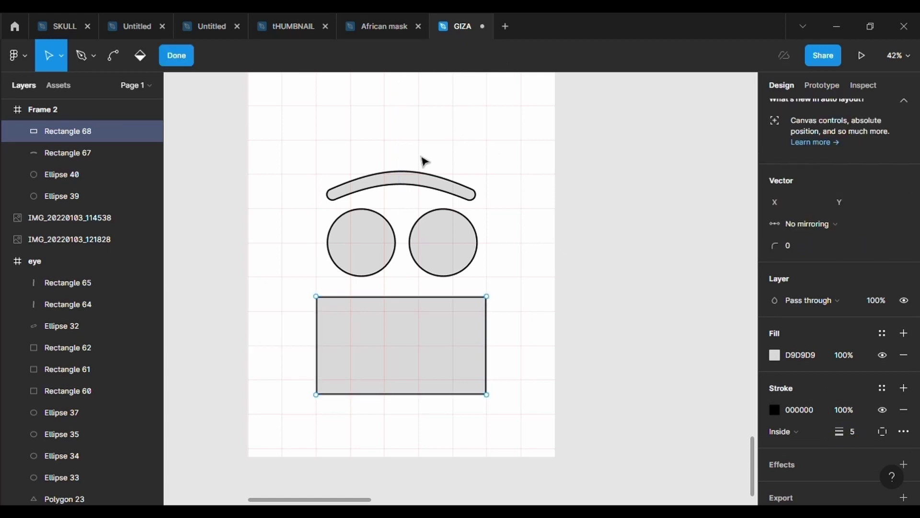
left_click(808, 248)
type("500")
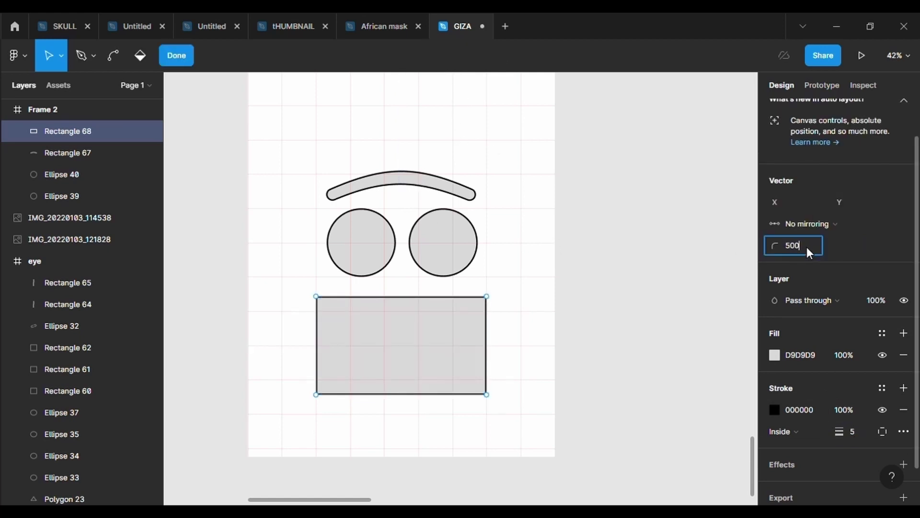
key("Return")
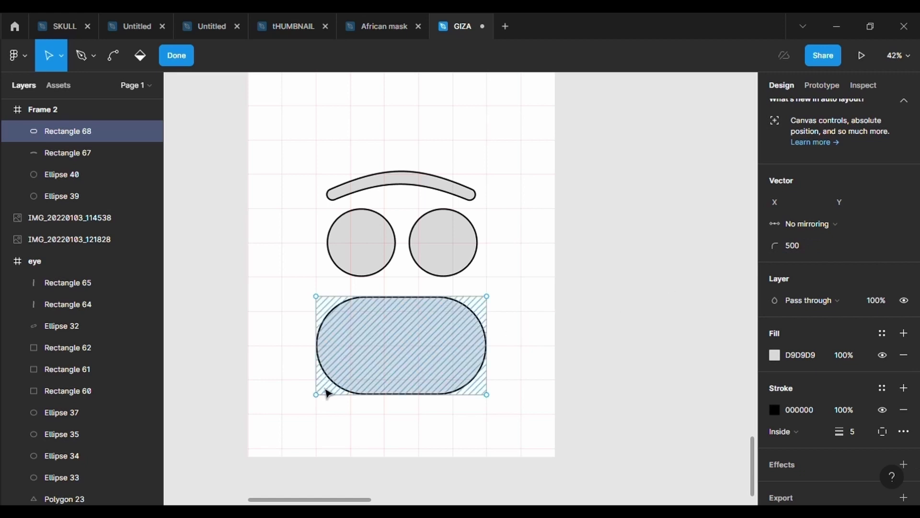
left_click_drag(326, 393, 324, 381)
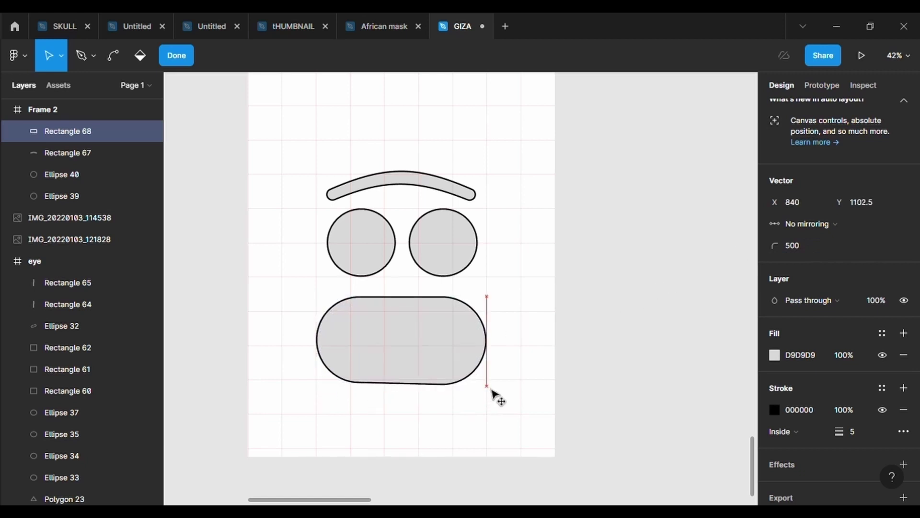
left_click_drag(487, 394, 487, 382)
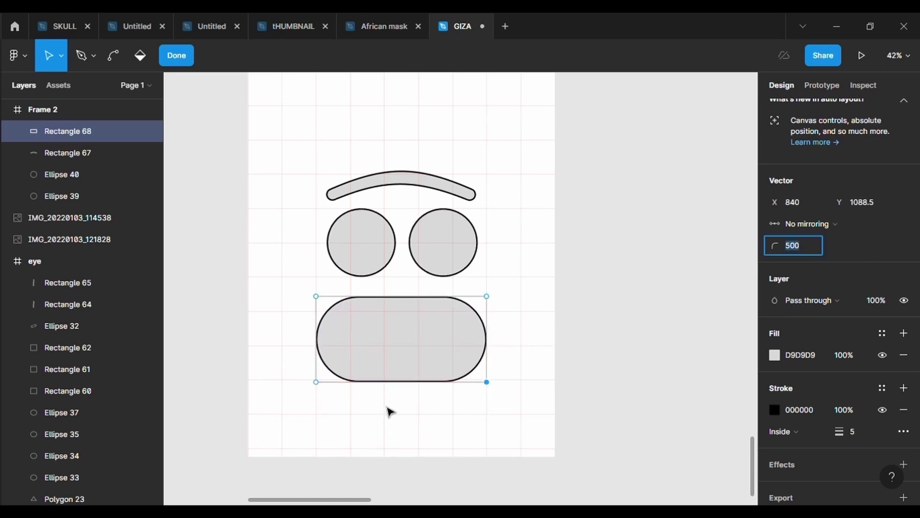
Step: Bend the pill's bottom edge downward into a bulge
left_click(113, 55)
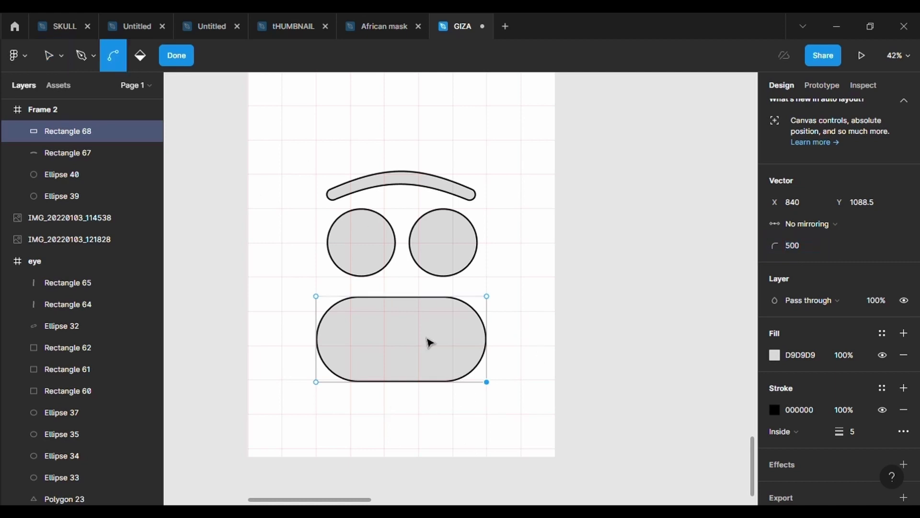
left_click_drag(402, 383, 405, 403)
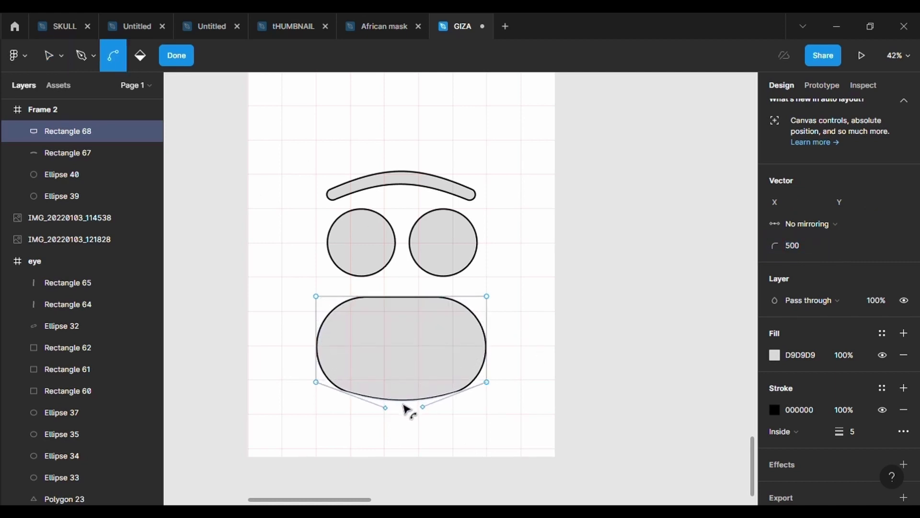
left_click(551, 438)
left_click(484, 363)
Step: Reshape the pill's points into a bean with a dip in its top edge
key("Return")
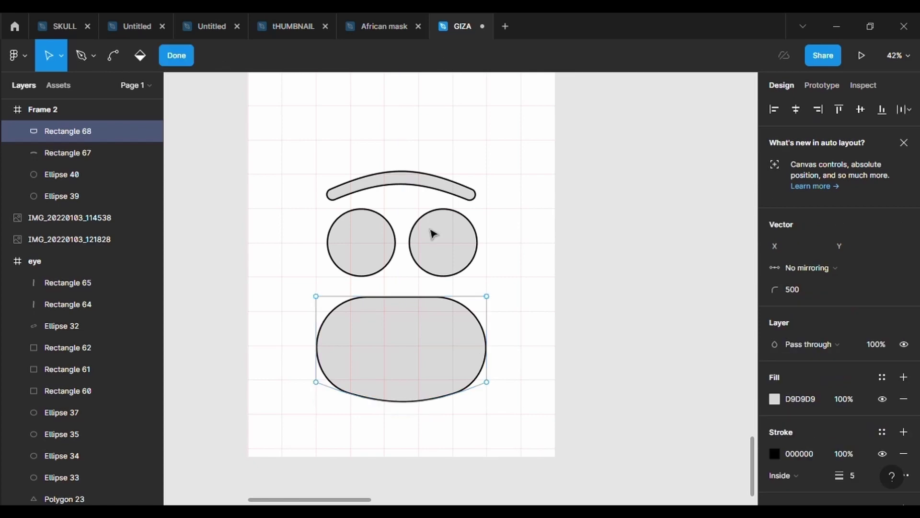
left_click(412, 306)
left_click_drag(415, 311, 431, 365)
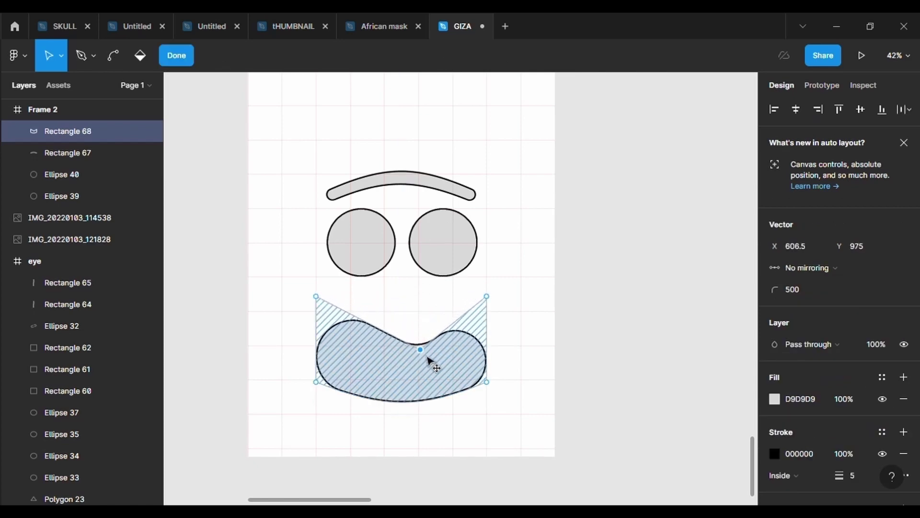
mouse_move(486, 382)
left_mouse_down()
mouse_move(427, 418)
mouse_move(396, 417)
left_mouse_up()
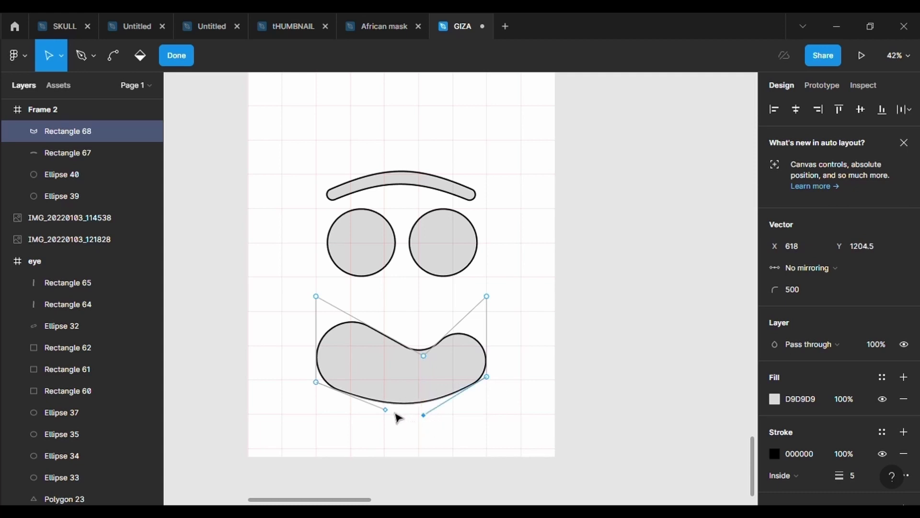
mouse_move(425, 357)
left_mouse_down()
mouse_move(409, 360)
mouse_move(417, 346)
left_mouse_up()
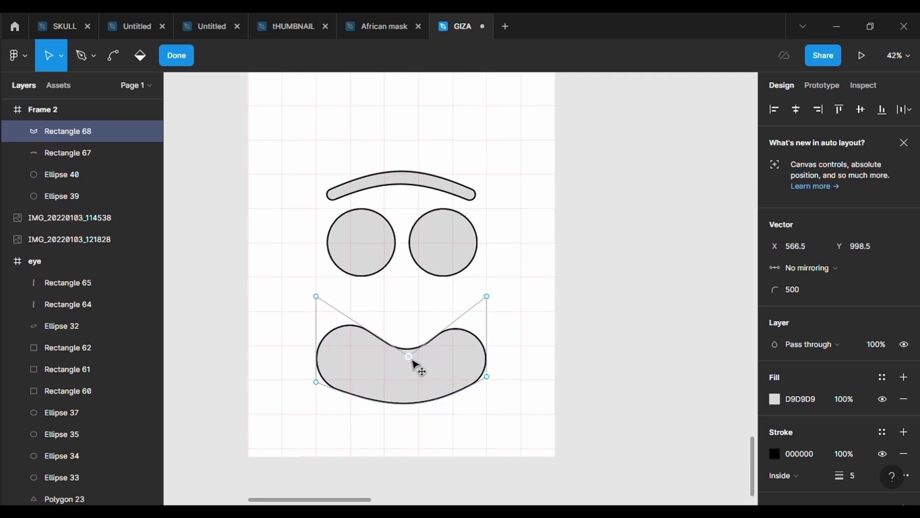
left_click_drag(391, 411, 357, 412)
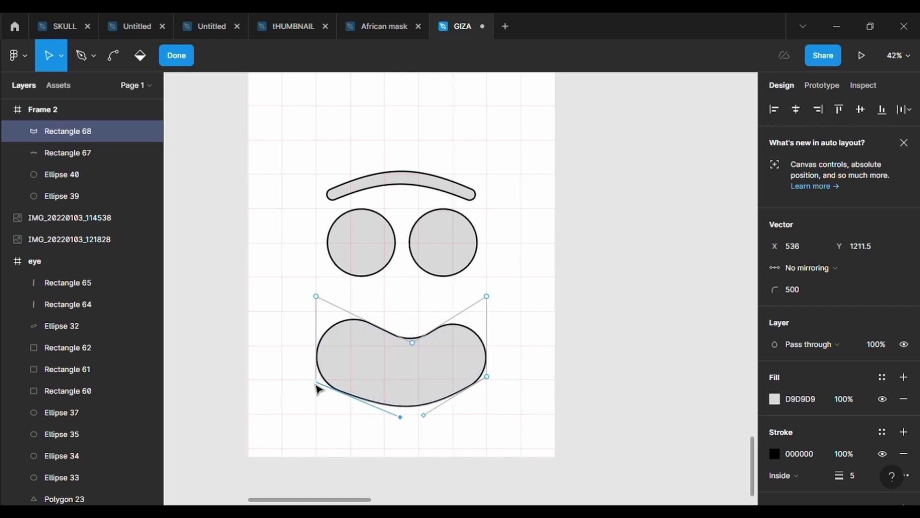
left_click_drag(318, 383, 327, 387)
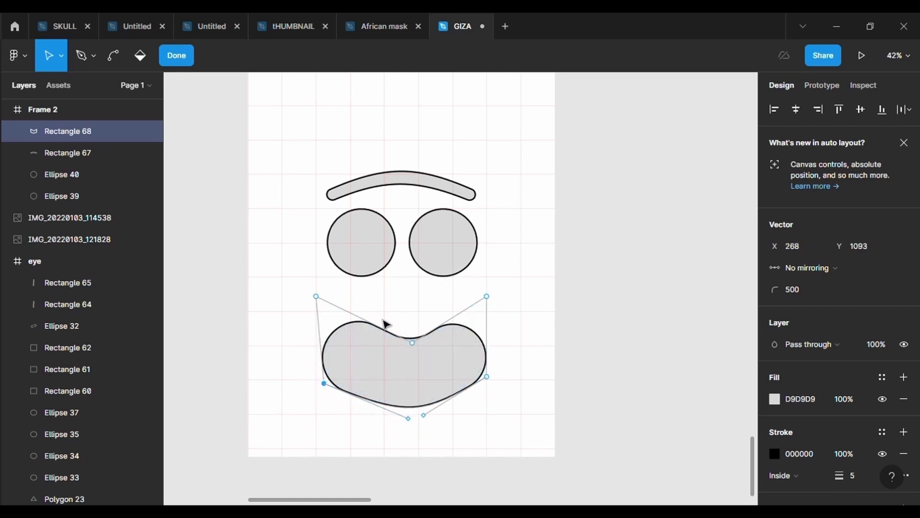
mouse_move(385, 321)
left_mouse_down()
mouse_move(447, 330)
mouse_move(420, 355)
left_mouse_up()
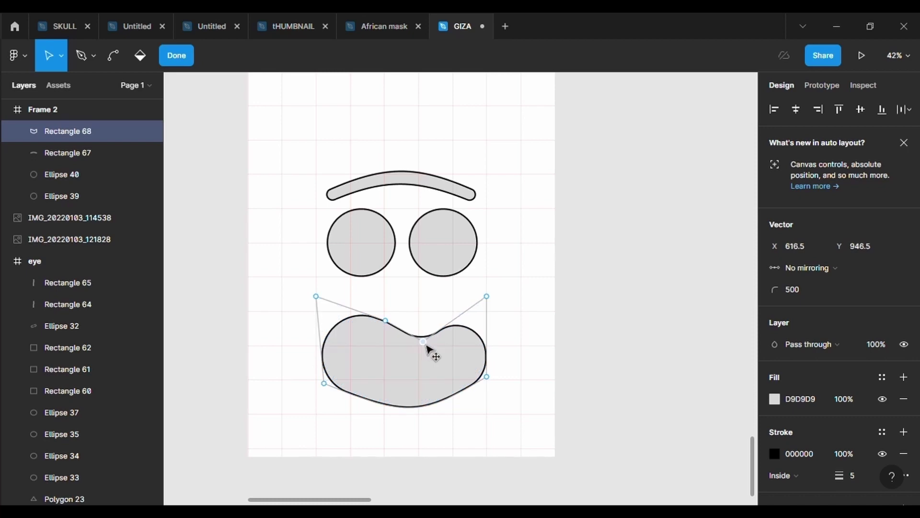
key("Escape")
Step: Reduce the mouth's height to 334 and move it slightly lower
mouse_move(448, 417)
left_mouse_down()
mouse_move(451, 401)
mouse_move(430, 361)
left_mouse_up()
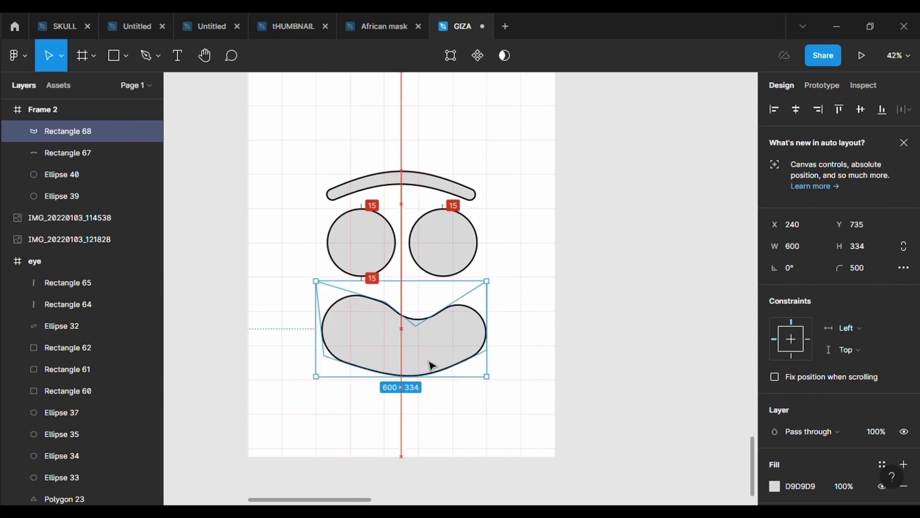
left_click(493, 253)
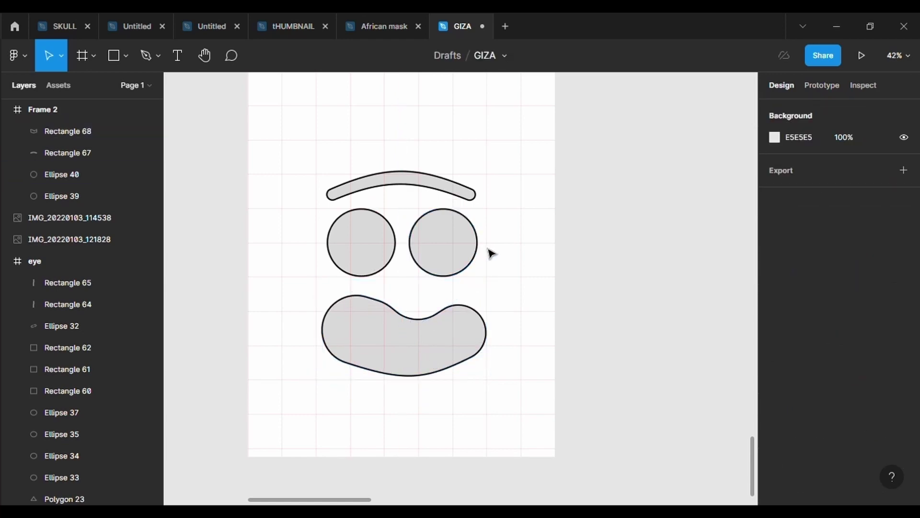
left_click_drag(431, 339, 430, 349)
left_click(507, 253)
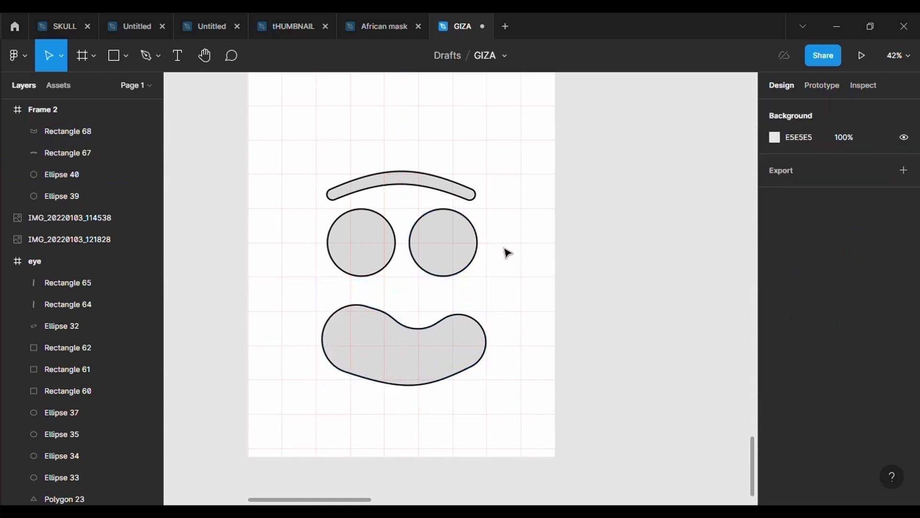
Step: Draw a three-point U-shaped path between the eyes and mouth
left_click(144, 55)
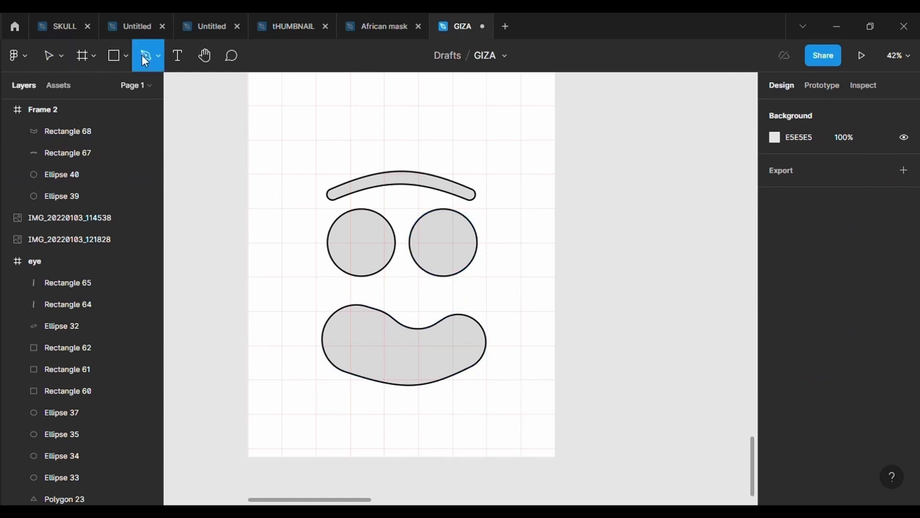
left_click(396, 272)
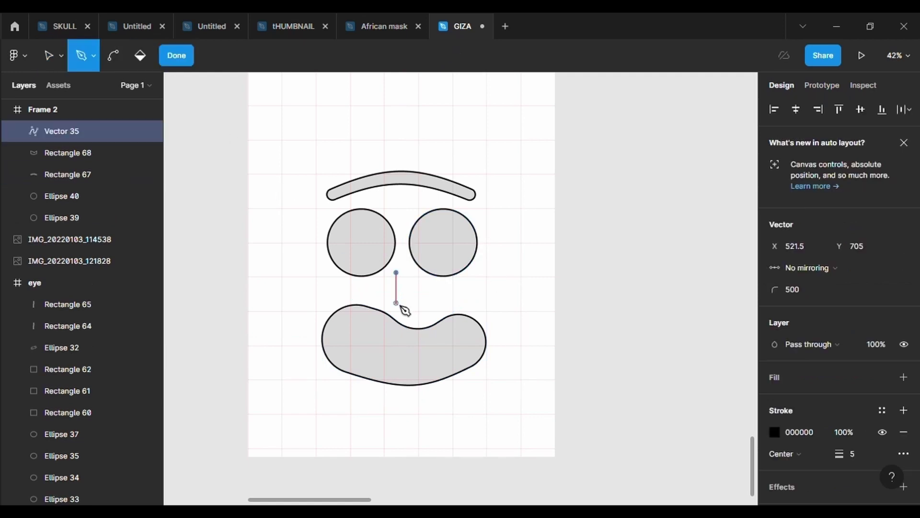
left_click_drag(396, 303, 408, 303)
left_click(414, 272)
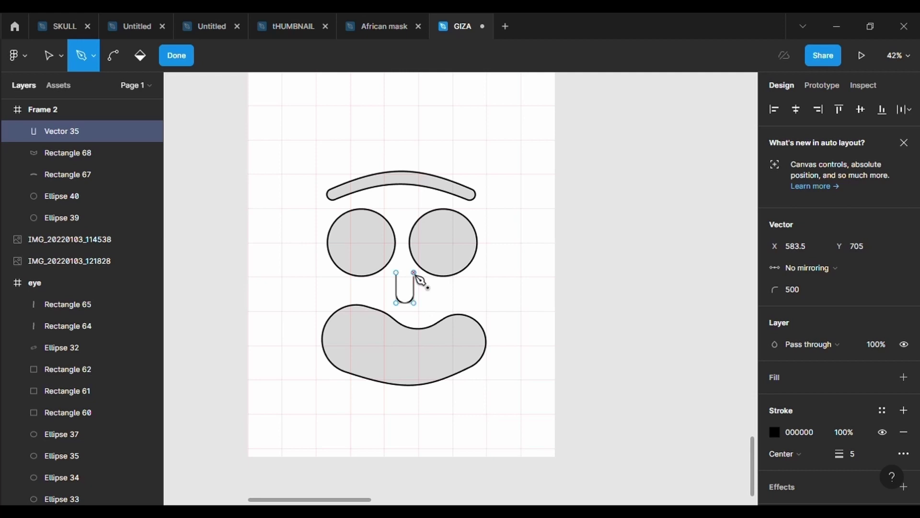
key("Escape")
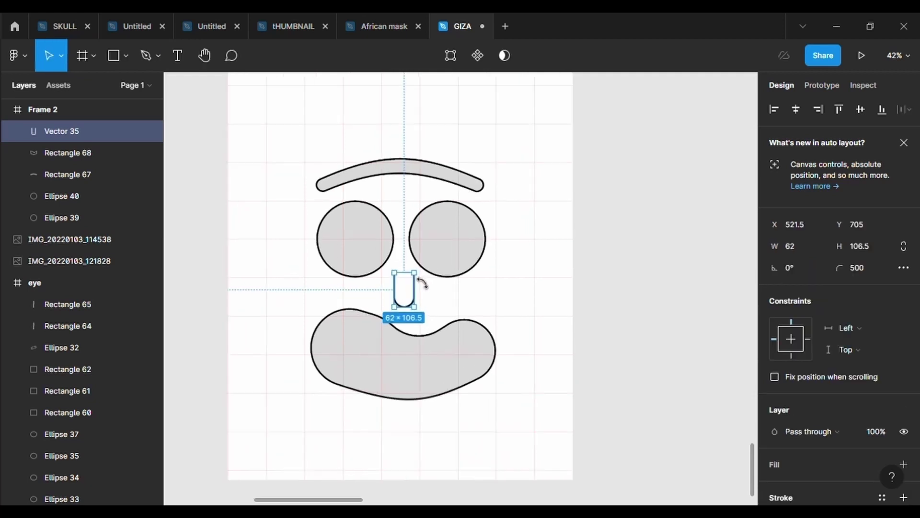
Step: Bend the U's sides and pull its bottom down into a curved nose
scroll(412, 276, "up", 3)
left_click(453, 53)
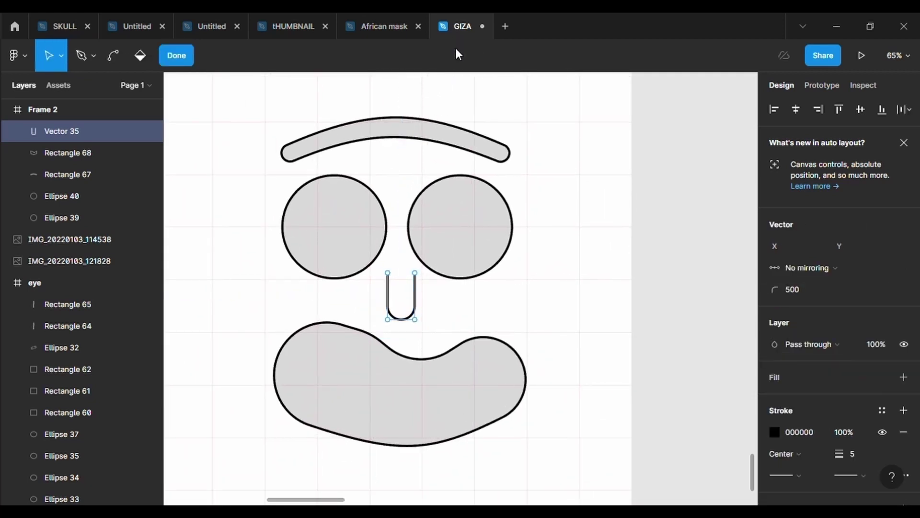
key("ctrl")
left_click_drag(388, 300, 424, 302)
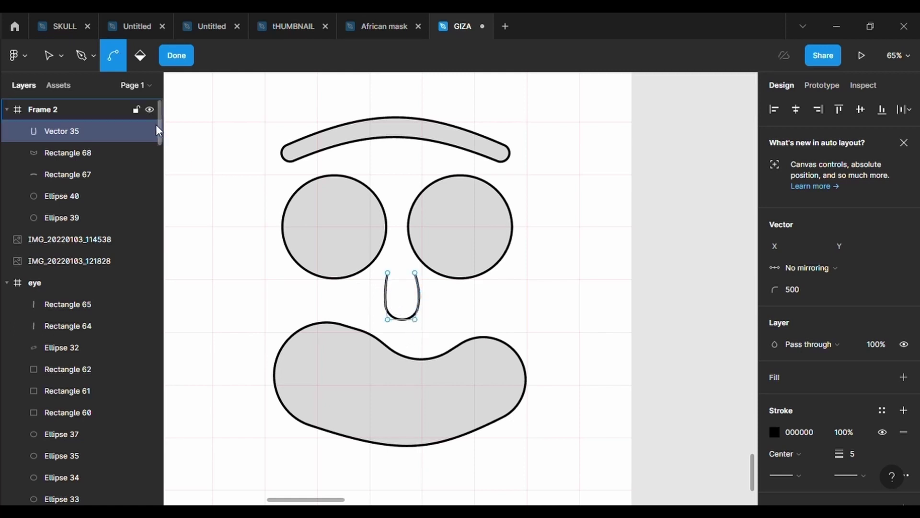
key("Escape")
key("Return")
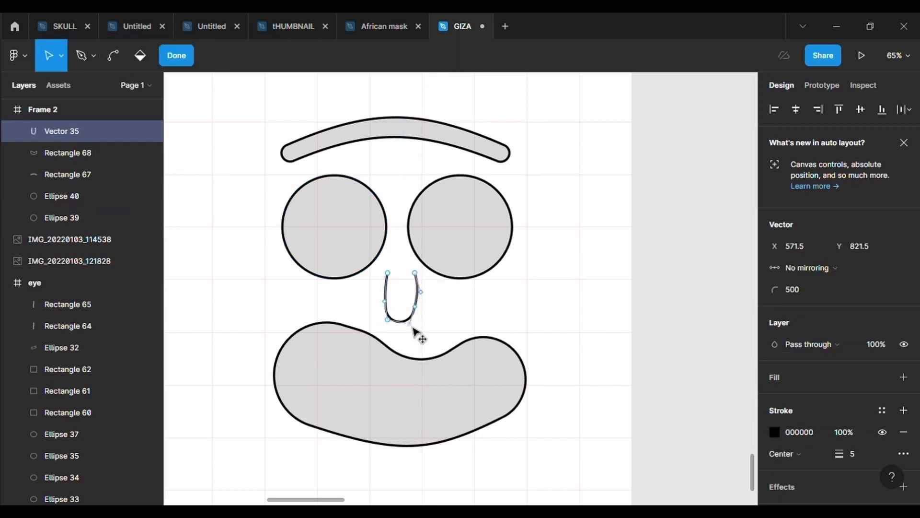
left_click_drag(405, 319, 403, 335)
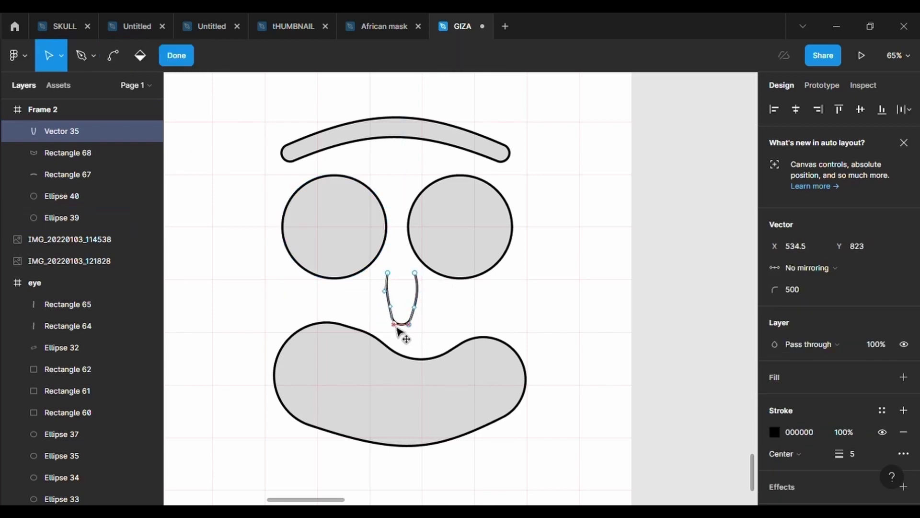
left_click(401, 310)
left_click(416, 307)
left_click_drag(422, 316, 421, 318)
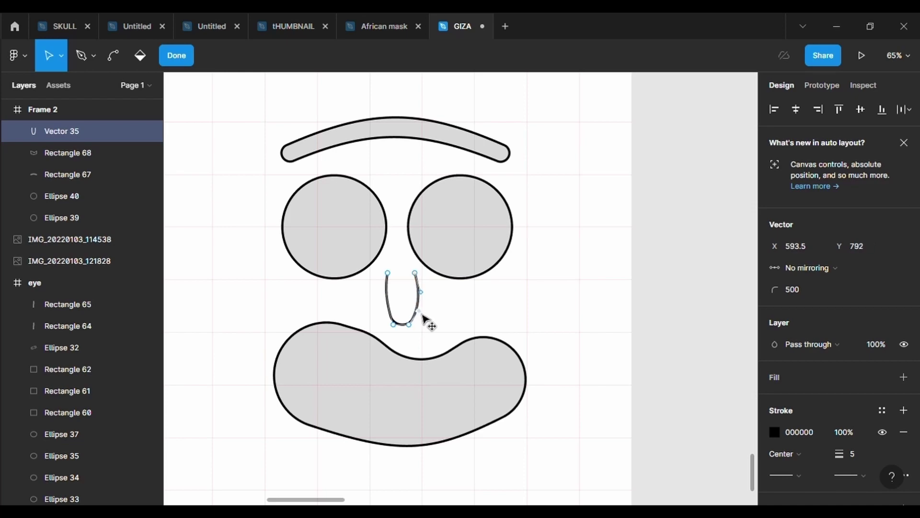
left_click(460, 315)
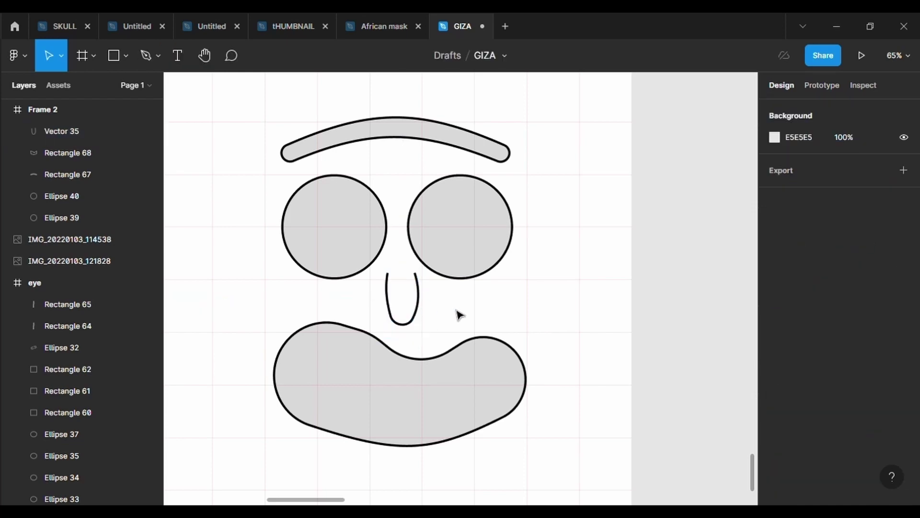
Step: Reselect the nose and check its left and right side points
left_click(402, 293)
key("Return")
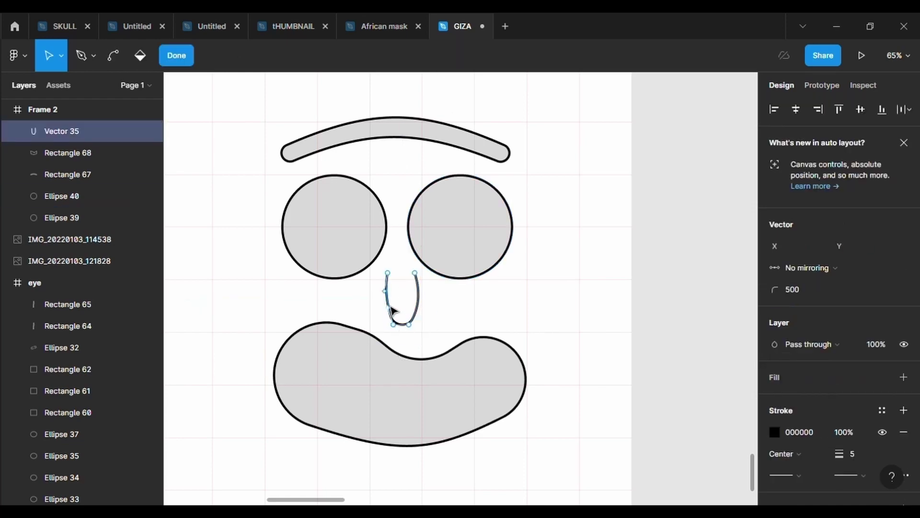
left_click(389, 314)
left_click(419, 309)
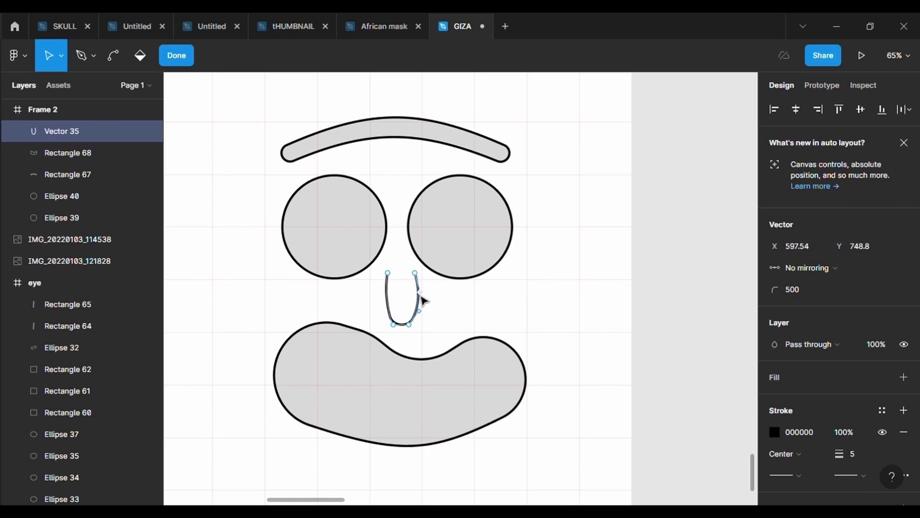
left_click(453, 314)
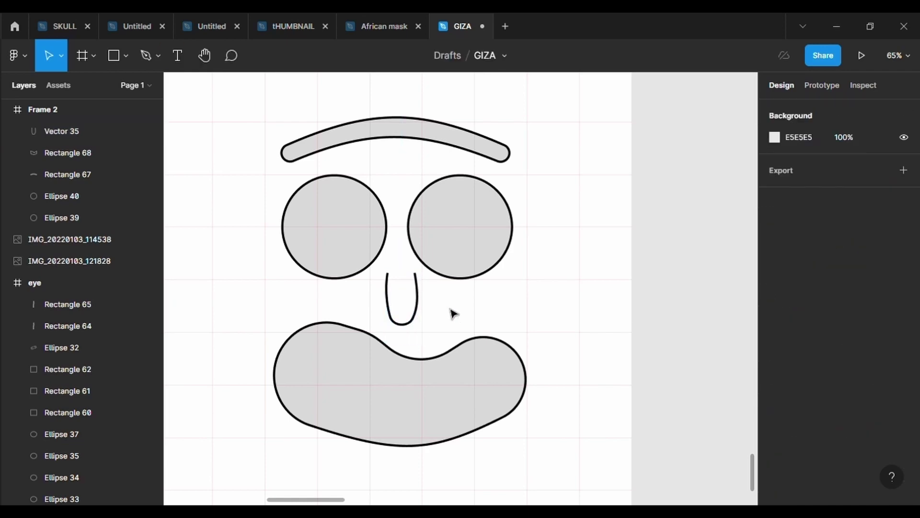
left_click(154, 45)
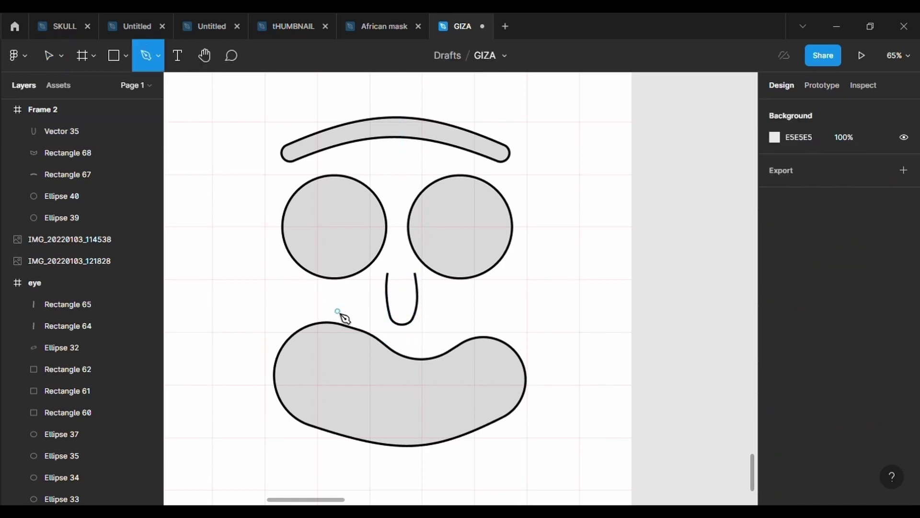
Step: Draw two straight cheek lines, one on each side of the nose
left_click(295, 305)
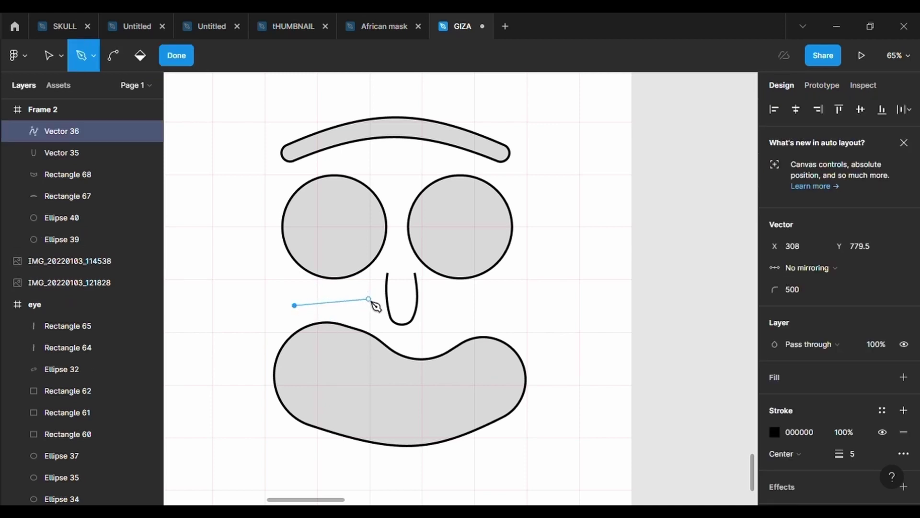
left_click(368, 301)
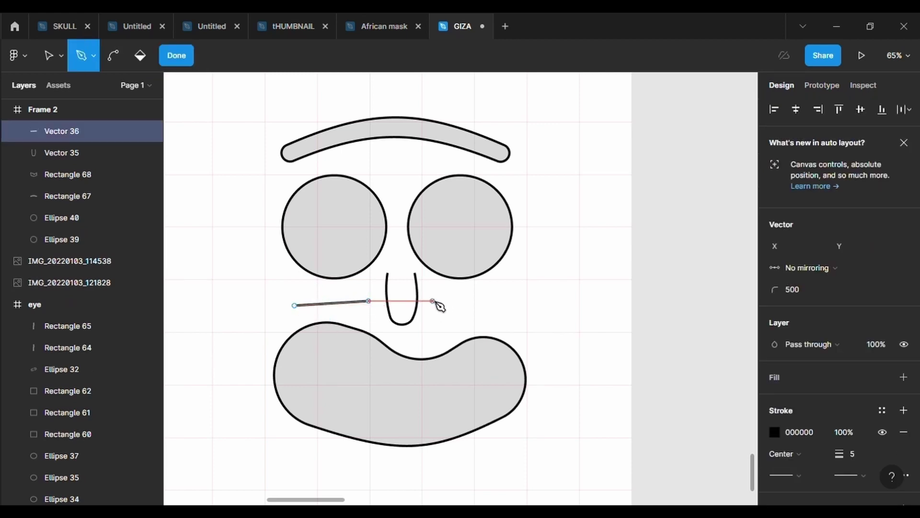
left_click_drag(435, 301, 503, 306)
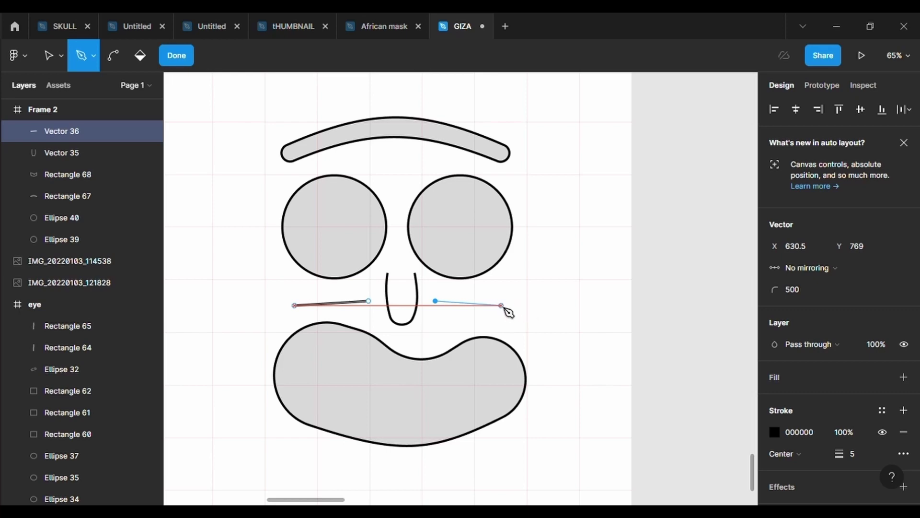
left_click(507, 305)
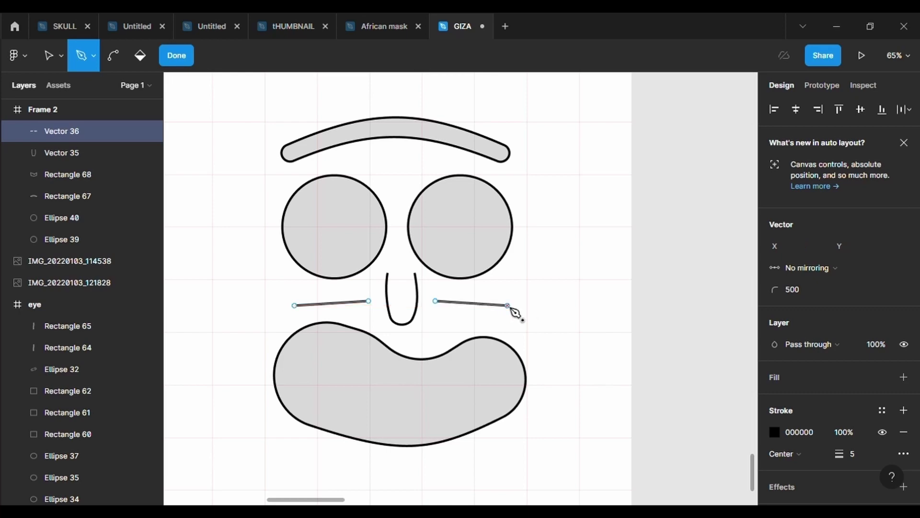
key("Escape")
key("Escape")
Step: Curve both cheek lines downward, undoing a stray end-point move
key("Return")
left_click(113, 55)
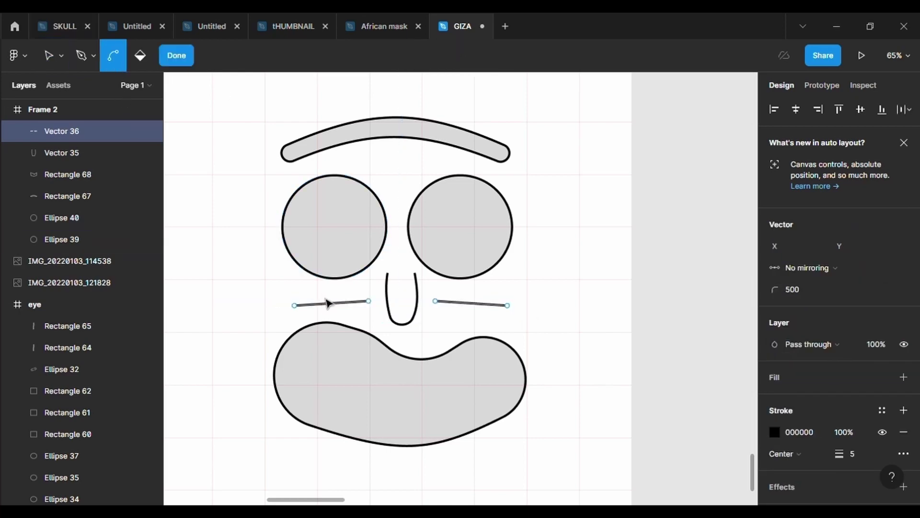
left_click_drag(328, 303, 335, 317)
left_click_drag(456, 303, 467, 316)
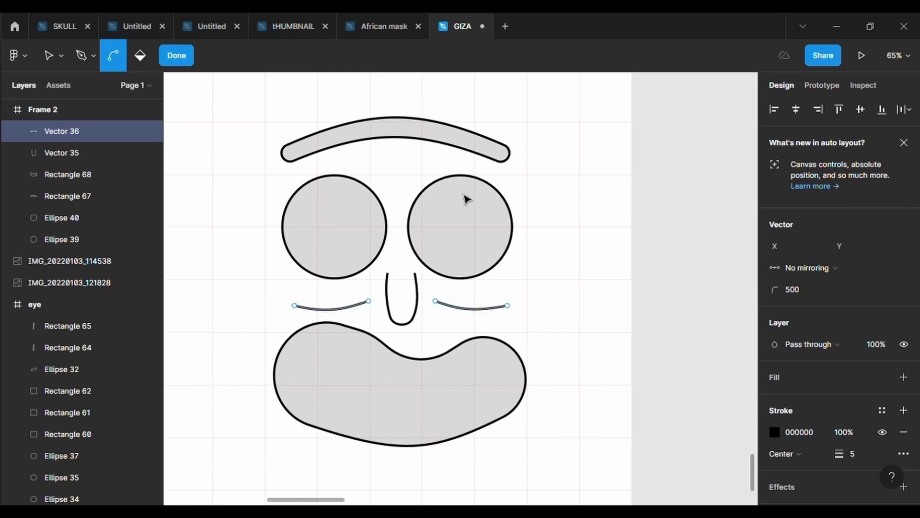
key("Escape")
key("Return")
left_click_drag(507, 306, 511, 310)
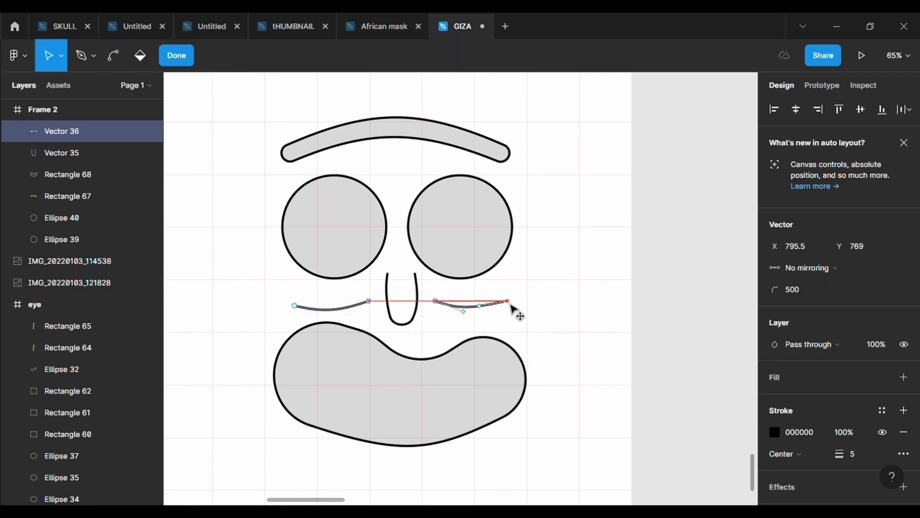
key("ctrl+z")
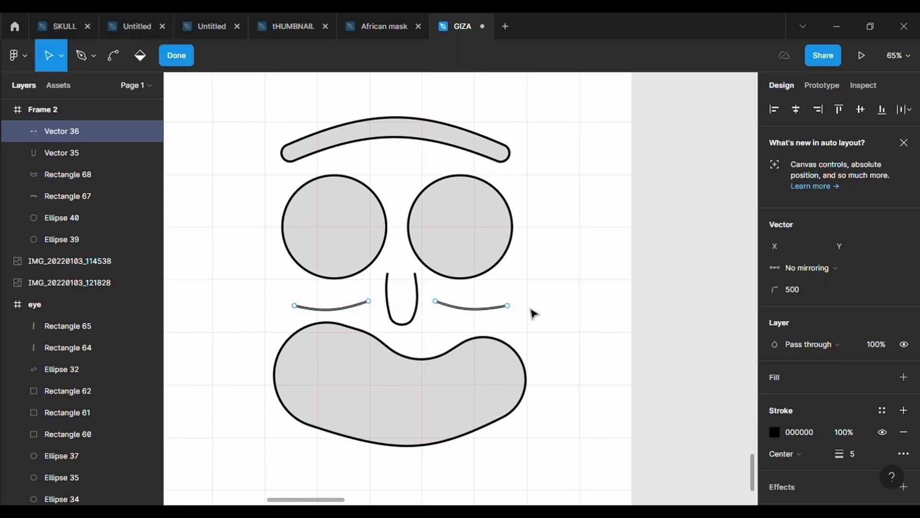
key("Escape")
key("Escape")
Step: Delete an accidentally placed frame over the mouth
scroll(570, 281, "up", 2)
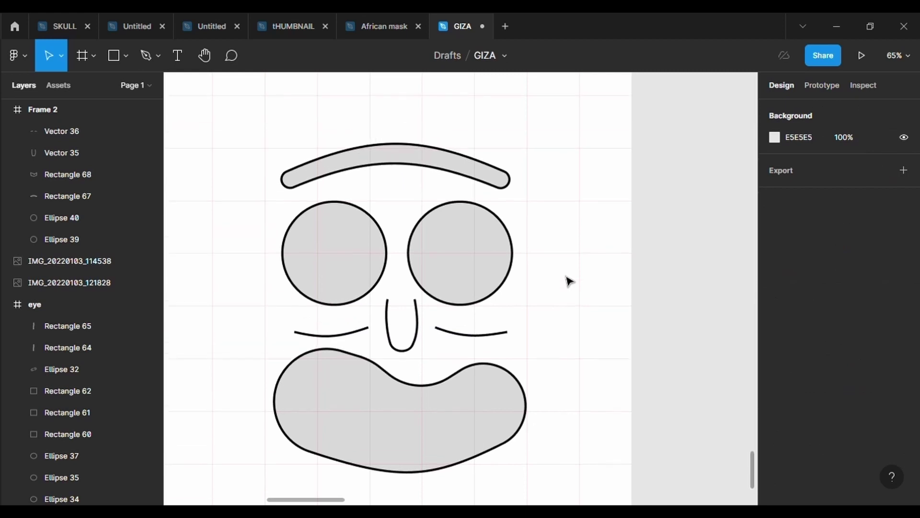
scroll(570, 281, "down", 1)
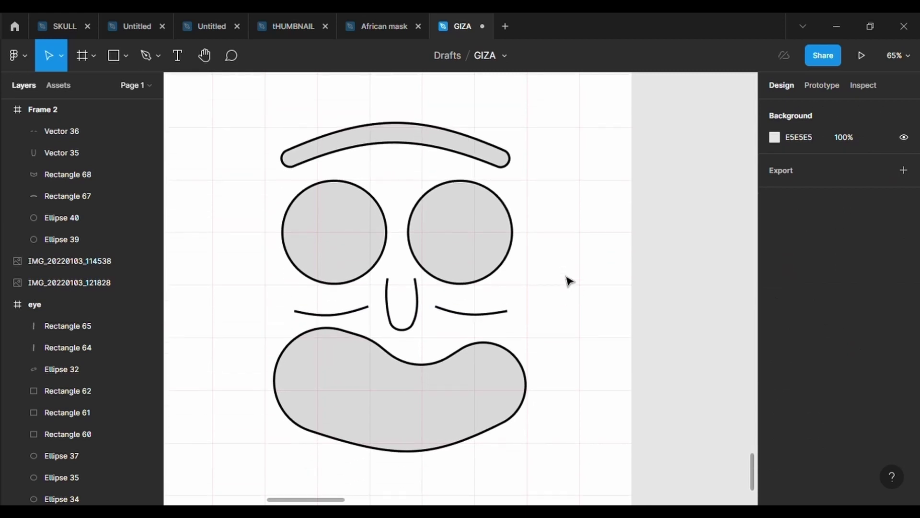
left_click(149, 48)
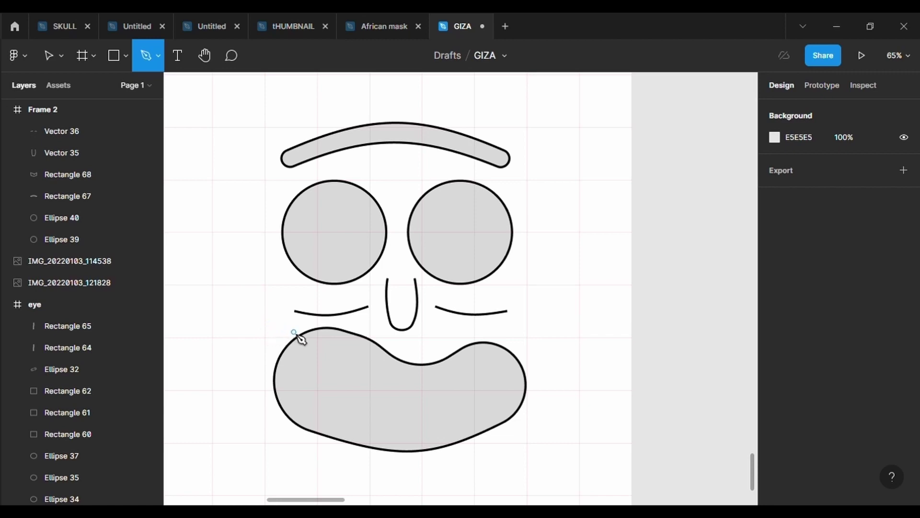
key("f")
left_click(324, 357)
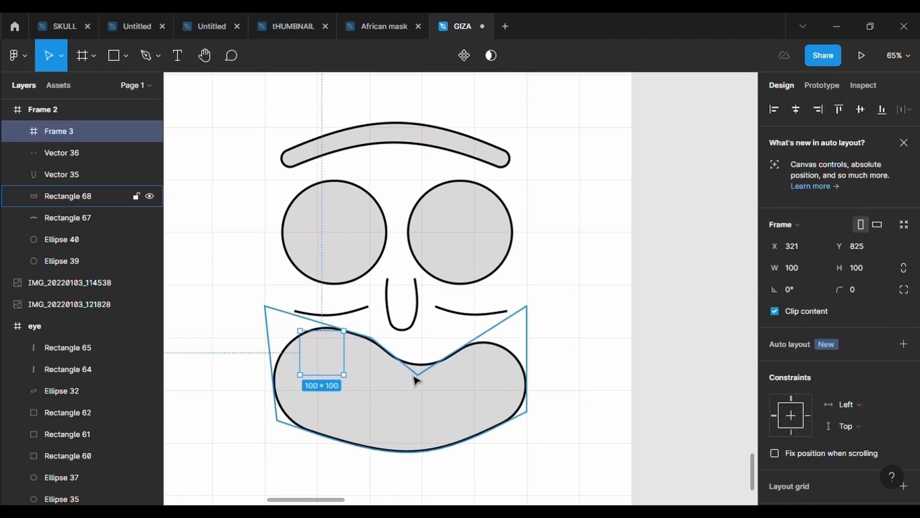
key("Delete")
Step: Lower the mouth slightly and narrow it to 548 × 334
left_click_drag(373, 367, 374, 385)
scroll(374, 384, "down", 2)
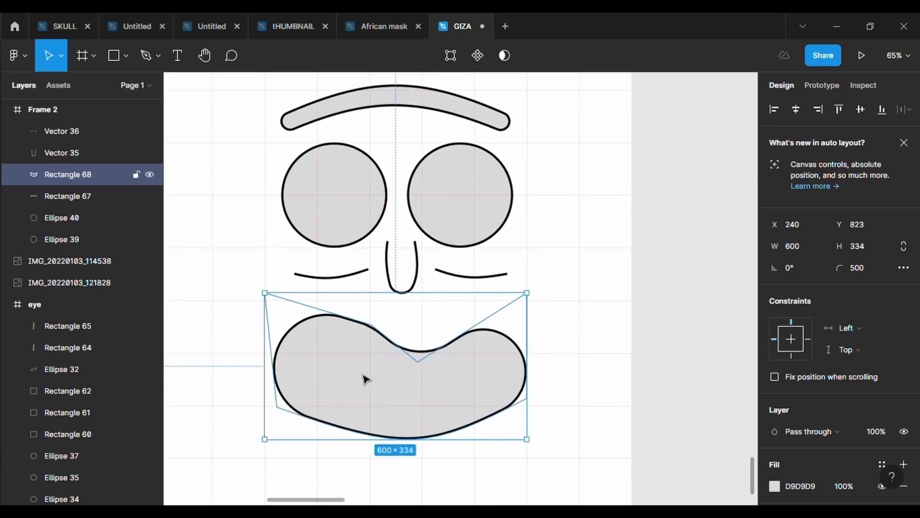
left_click_drag(535, 412, 524, 410)
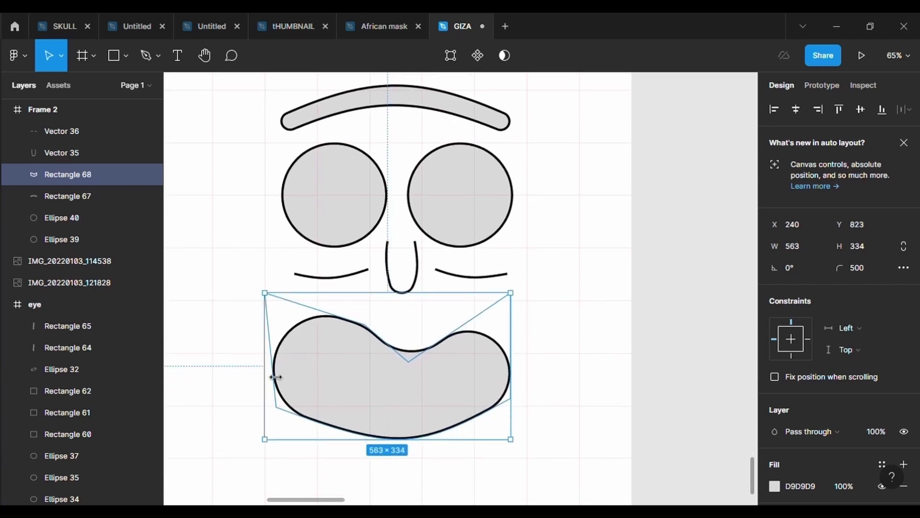
left_click_drag(276, 377, 281, 375)
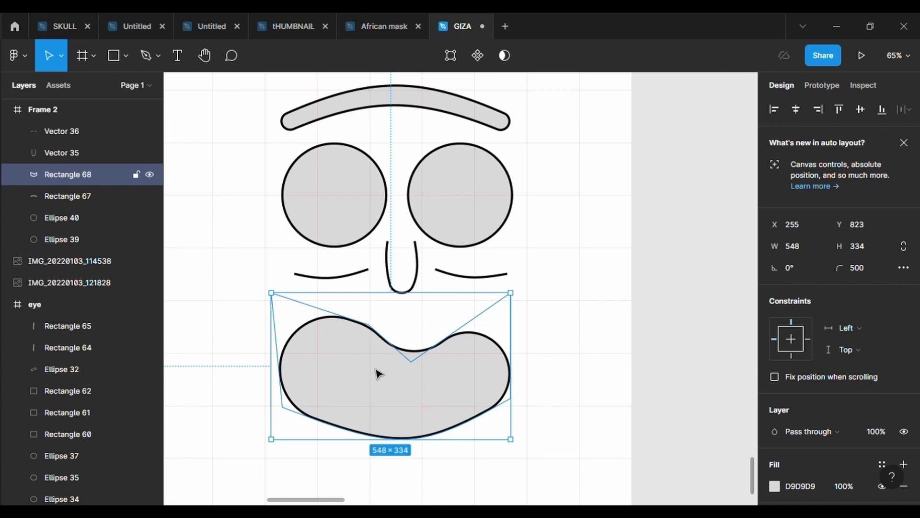
left_click(534, 345)
Step: Draw a three-point arc bulging out along the mouth's left side
left_click(146, 55)
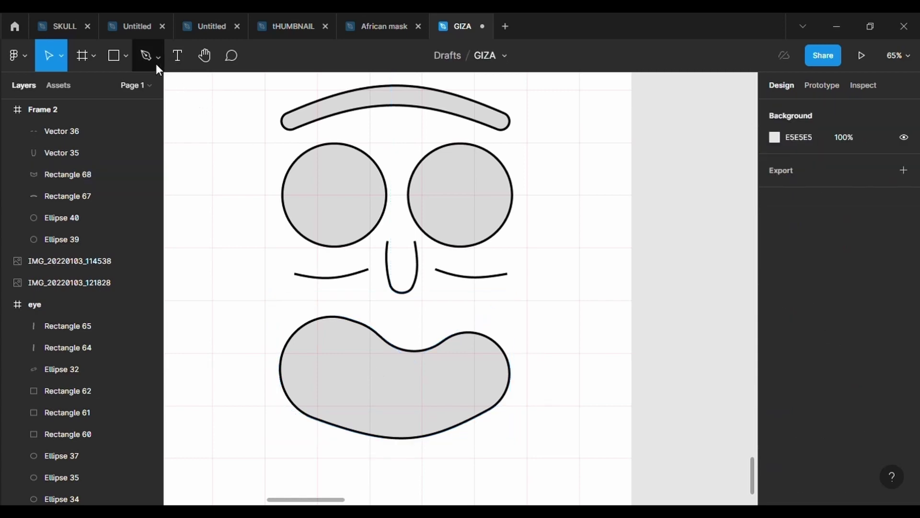
left_click(293, 307)
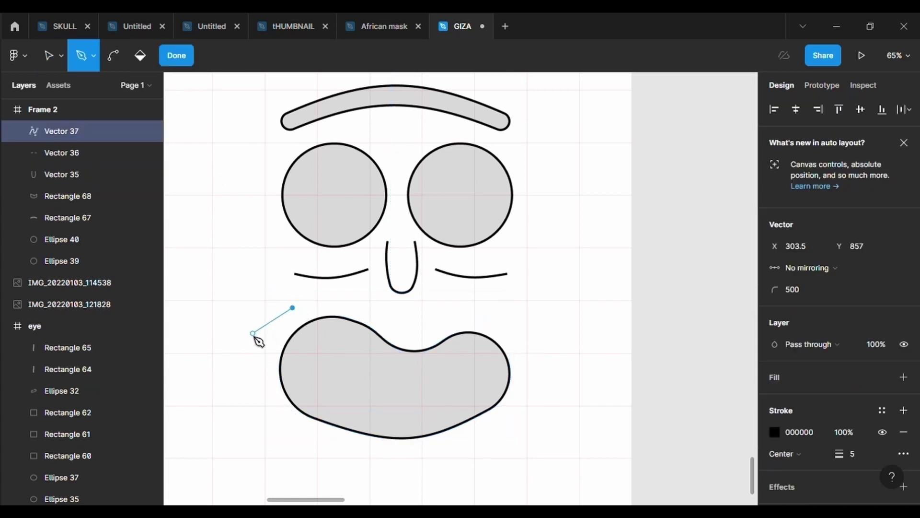
left_click(238, 363)
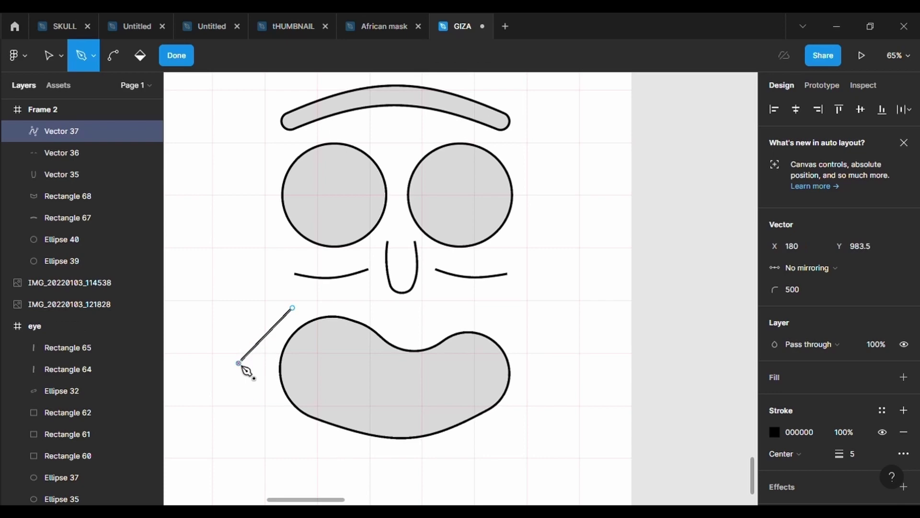
left_click(293, 438)
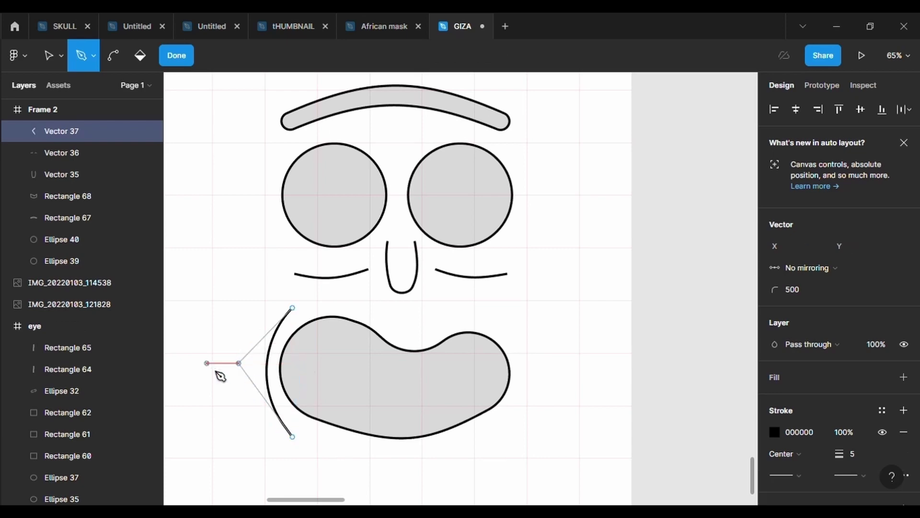
key("Escape")
key("Return")
mouse_move(238, 363)
left_mouse_down()
mouse_move(226, 376)
mouse_move(205, 362)
left_mouse_up()
left_click_drag(293, 437, 306, 442)
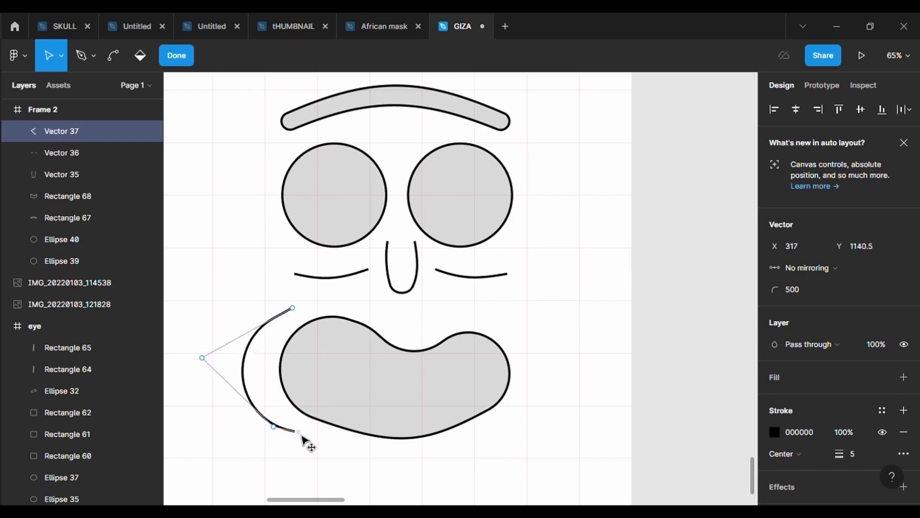
key("Escape")
Step: Fit the arc snugly against the mouth, then copy and paste it
left_click_drag(253, 355, 275, 352)
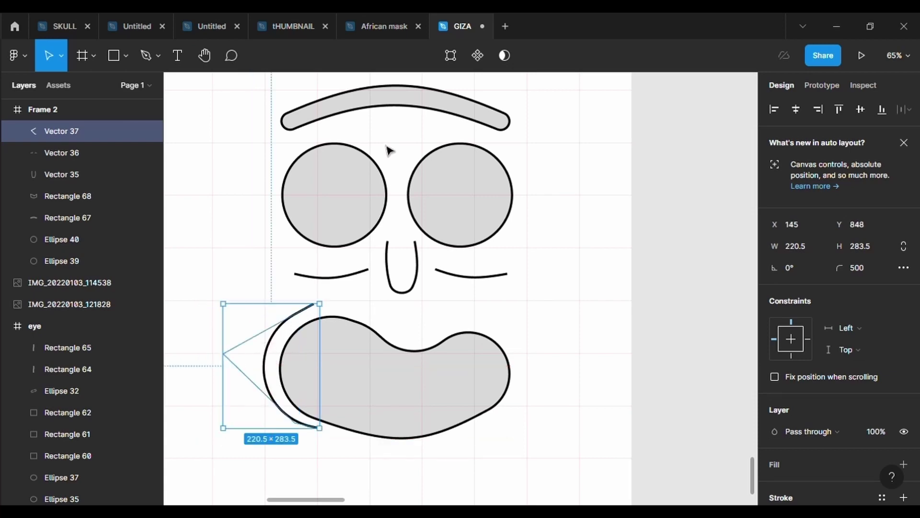
key("Return")
left_click_drag(326, 439, 329, 444)
left_click_drag(308, 314, 322, 310)
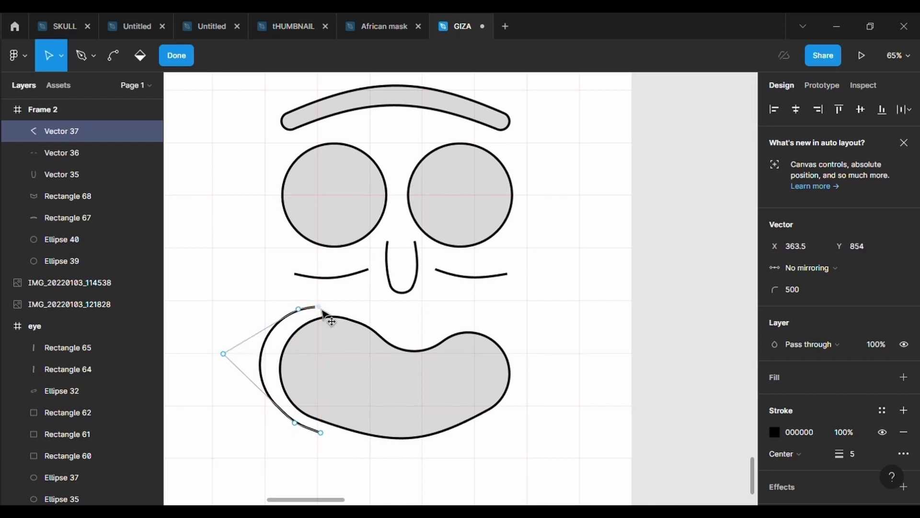
left_click_drag(222, 366, 235, 369)
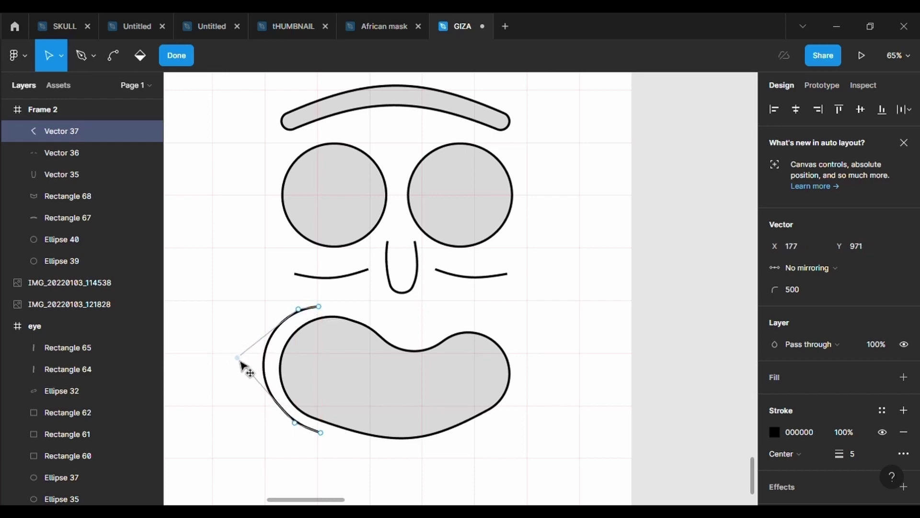
key("Escape")
key("ctrl+c")
key("ctrl+v")
Step: Flip the copied arc horizontally and move it to the mouth's right side
key("shift+h")
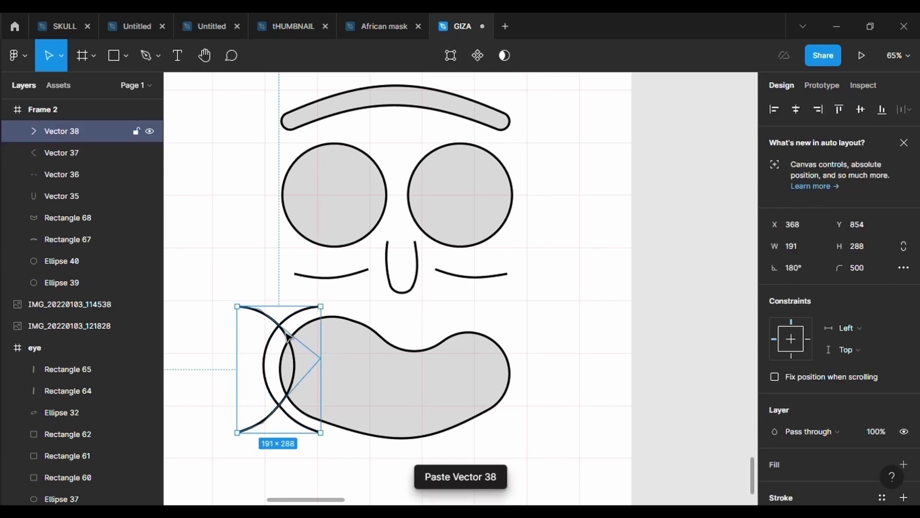
left_click_drag(281, 336, 530, 341)
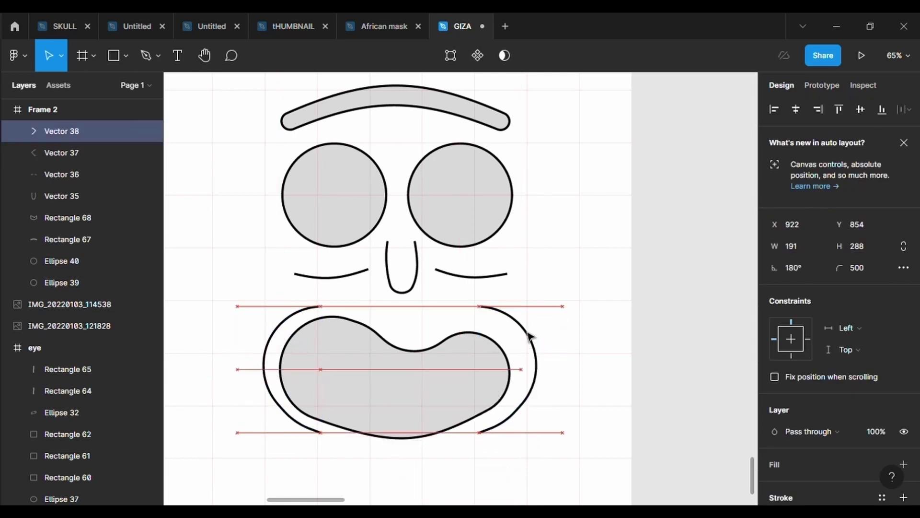
left_click(451, 55)
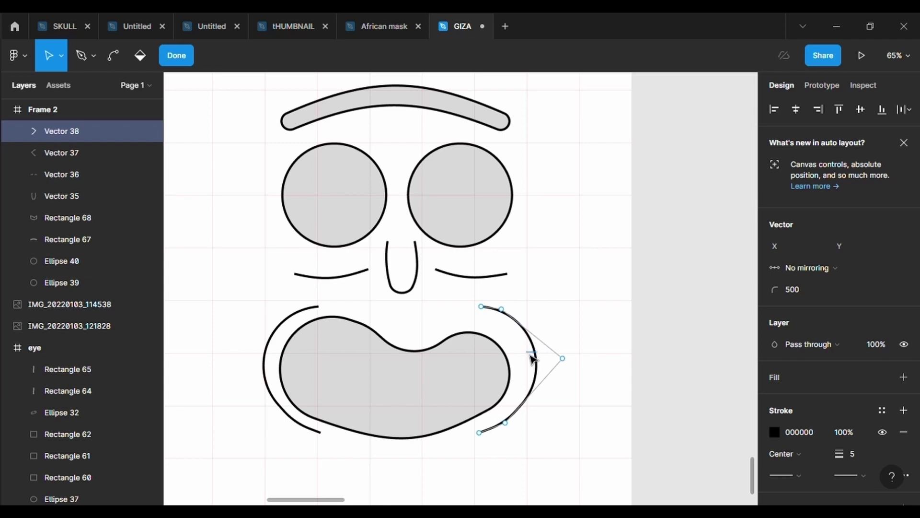
key("Escape")
left_click_drag(532, 358, 518, 359)
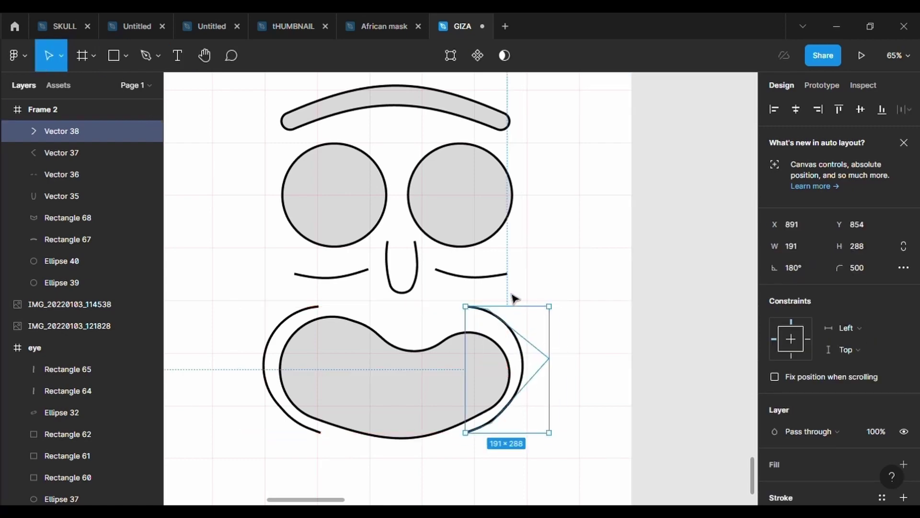
Step: Reshape the right arc's anchors and curve handles so it hugs the mouth's right edge
left_click(451, 55)
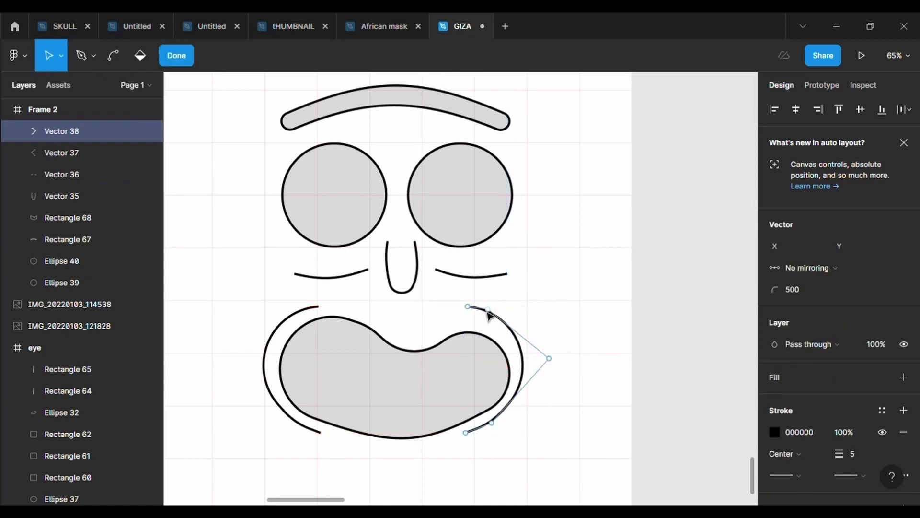
mouse_move(488, 312)
left_mouse_down()
mouse_move(494, 326)
mouse_move(477, 327)
mouse_move(494, 319)
left_mouse_up()
left_click_drag(549, 358, 537, 352)
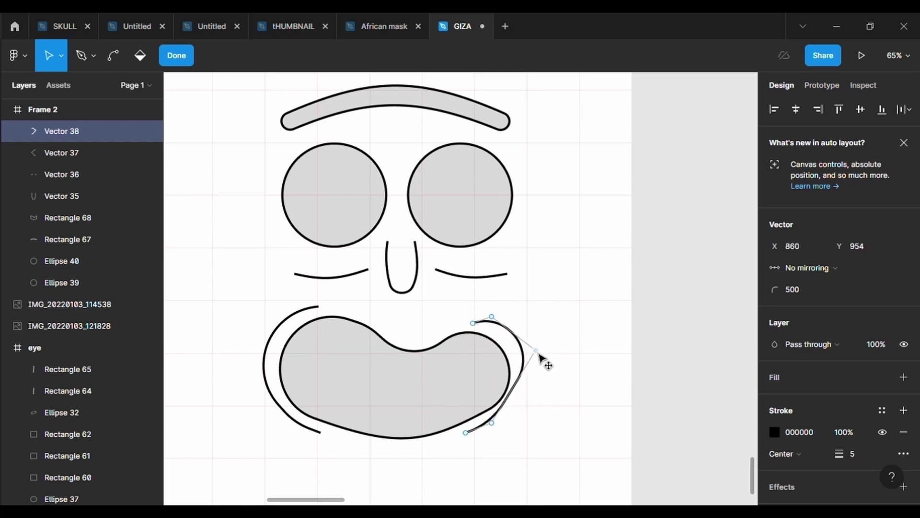
left_click_drag(497, 427, 512, 428)
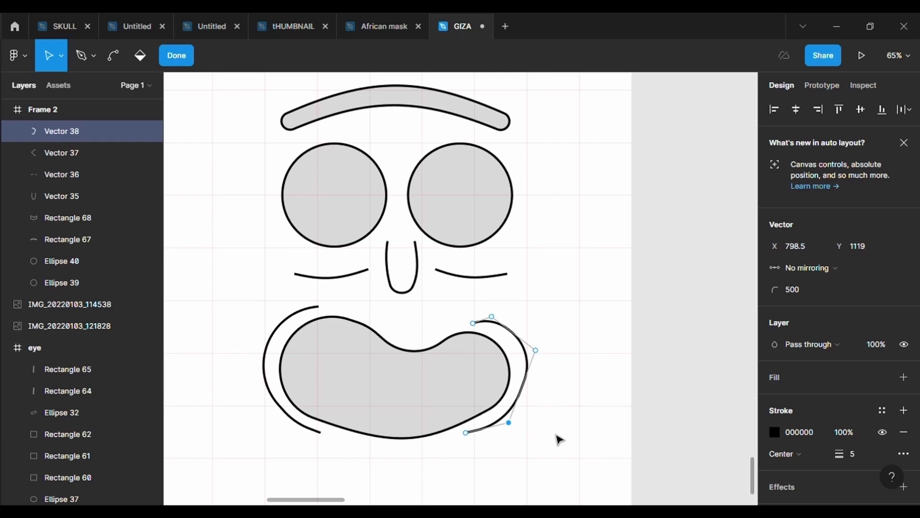
left_click_drag(536, 352, 533, 350)
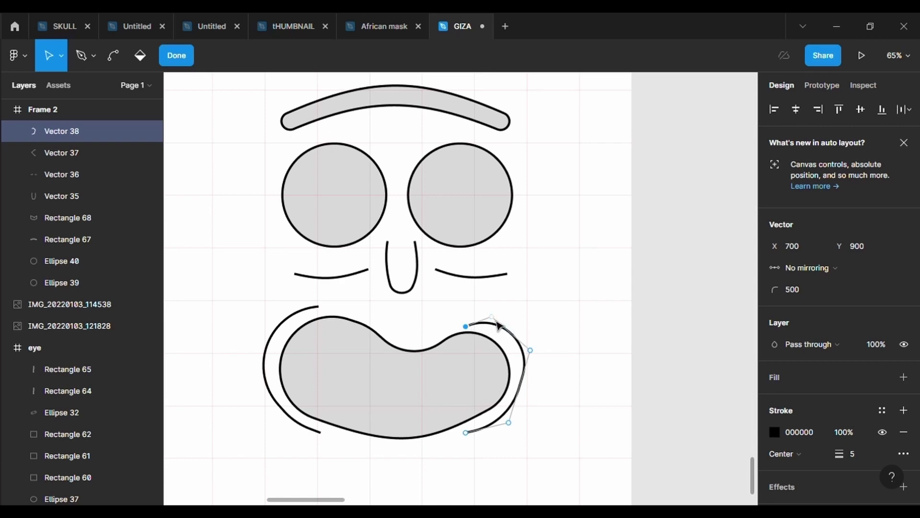
left_click_drag(497, 324, 493, 325)
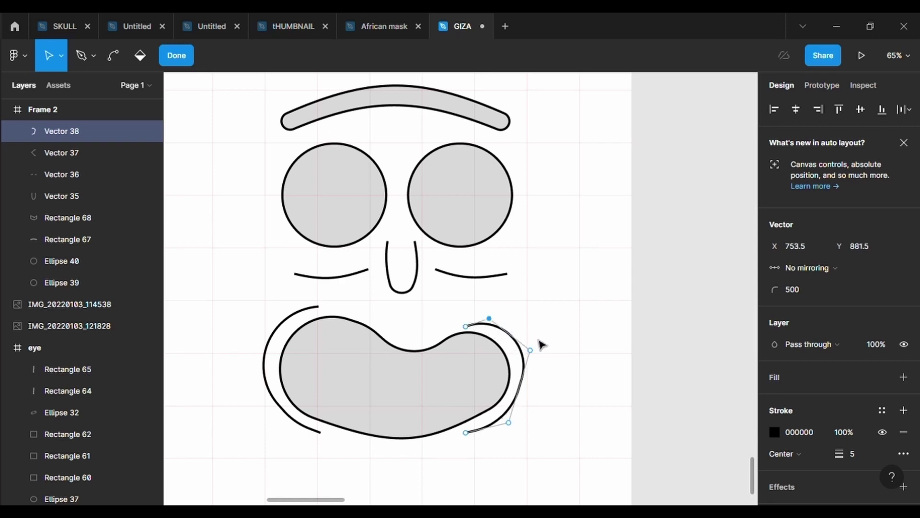
left_click_drag(534, 355, 529, 359)
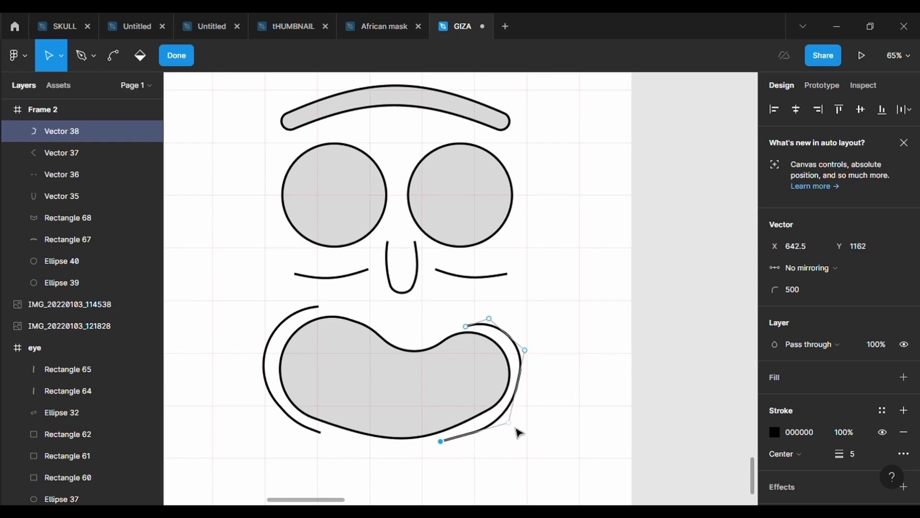
left_click_drag(516, 425, 518, 432)
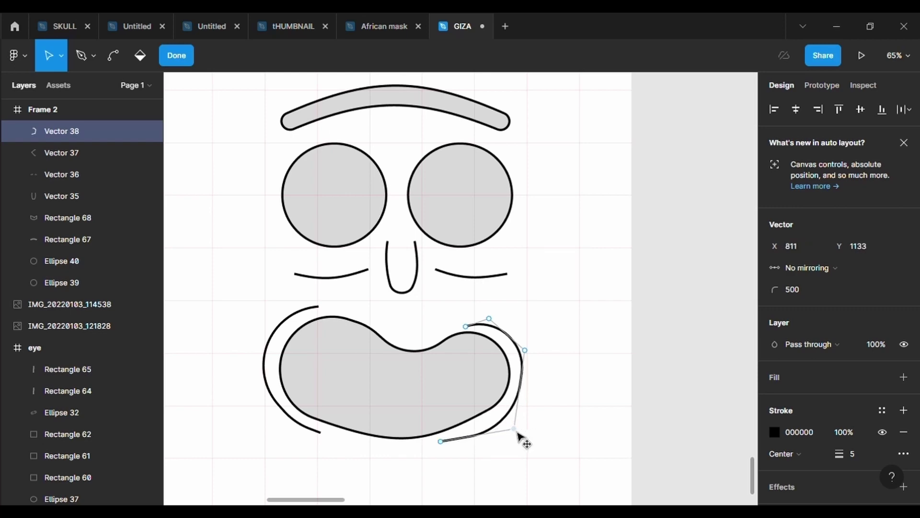
left_click(469, 433, "ctrl")
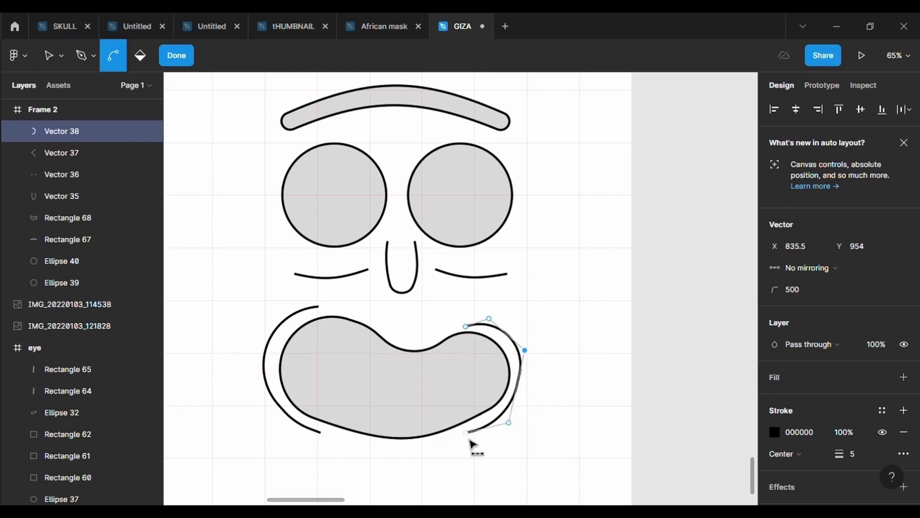
Step: Open the mouth shape's points, select its bottom curve, then exit editing with nothing selected
left_click(394, 353)
double_click(396, 354)
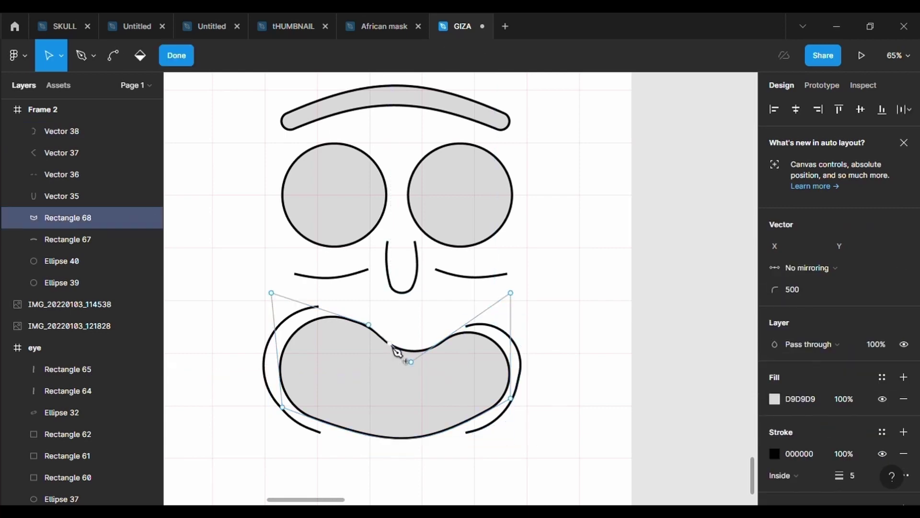
left_click(355, 432)
left_click(613, 305)
key("Escape")
key("Escape")
Step: Zoom out to view the whole face and select the two cheek curves
scroll(549, 379, "up", 2)
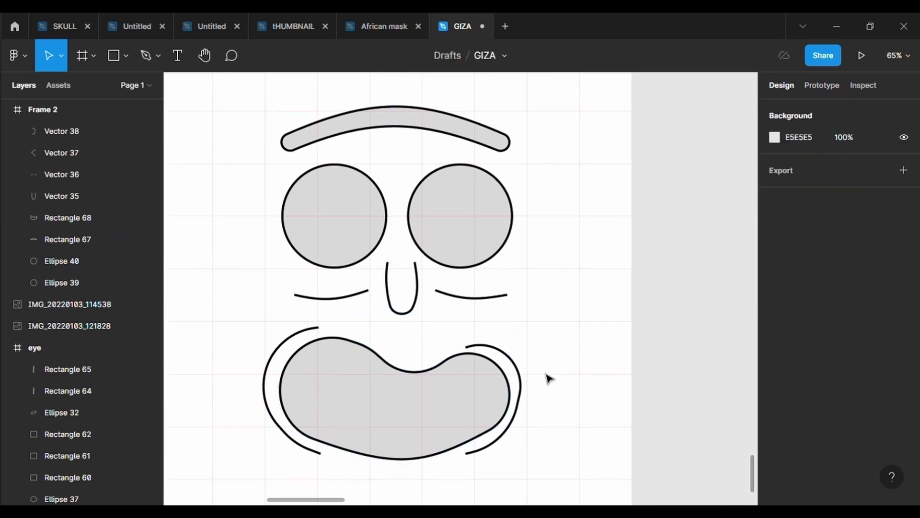
scroll(549, 377, "up", 1)
key("minus")
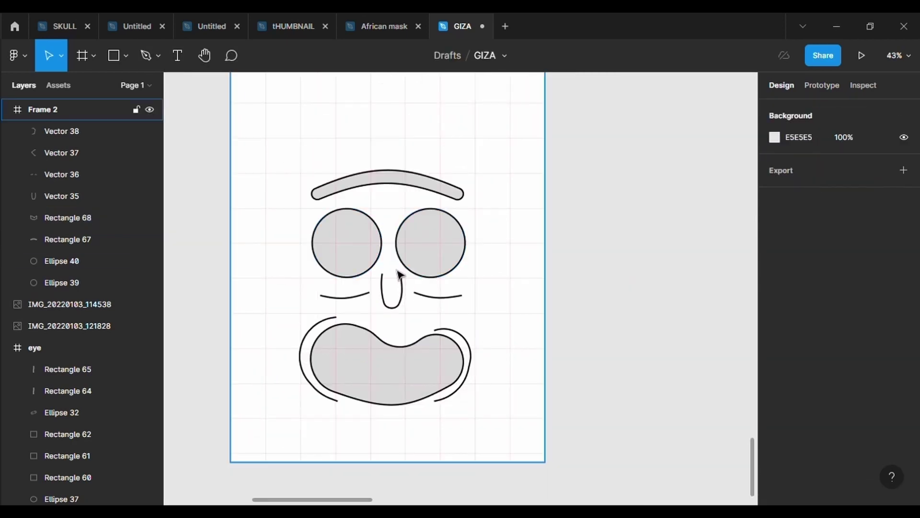
scroll(399, 274, "up", 5)
scroll(397, 273, "down", 1)
left_click(337, 283)
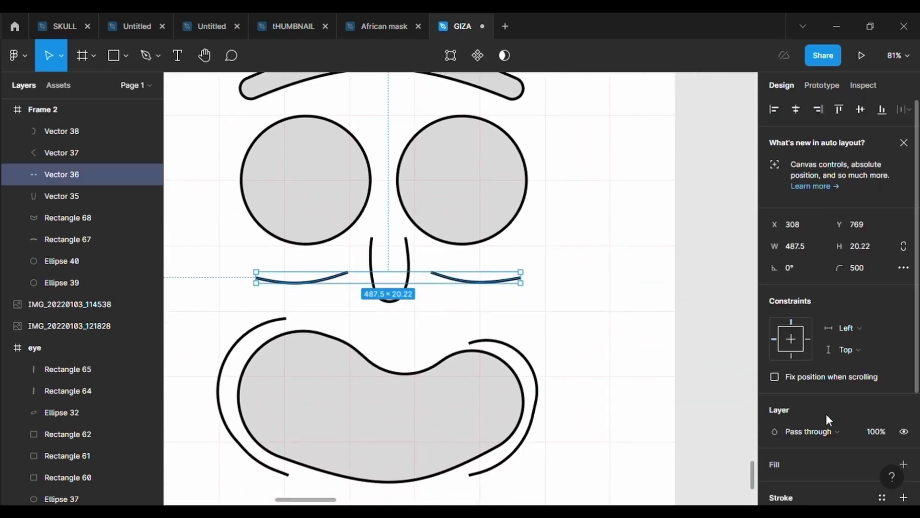
scroll(826, 413, "down", 3)
Step: Check the cheek curves' stroke end point options, then bring up the shape tools list
left_click(903, 388)
left_click(717, 423)
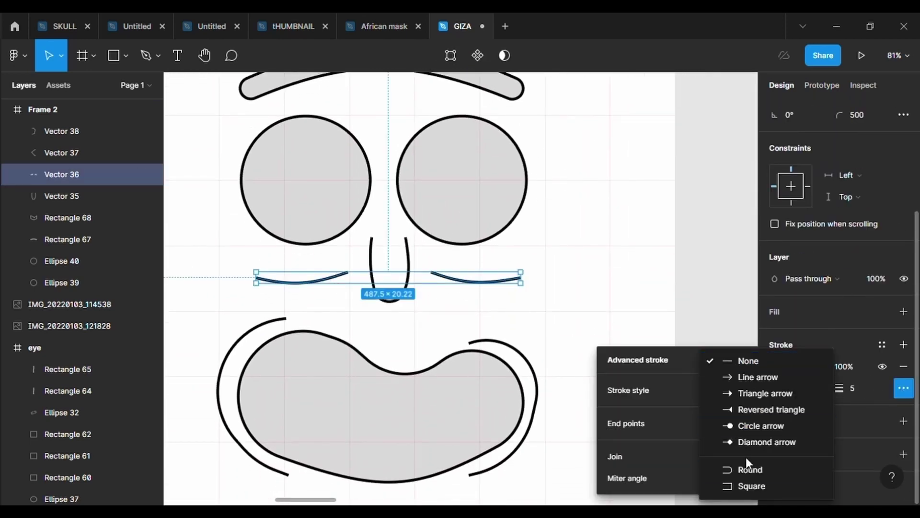
left_click(746, 469)
left_click(611, 260)
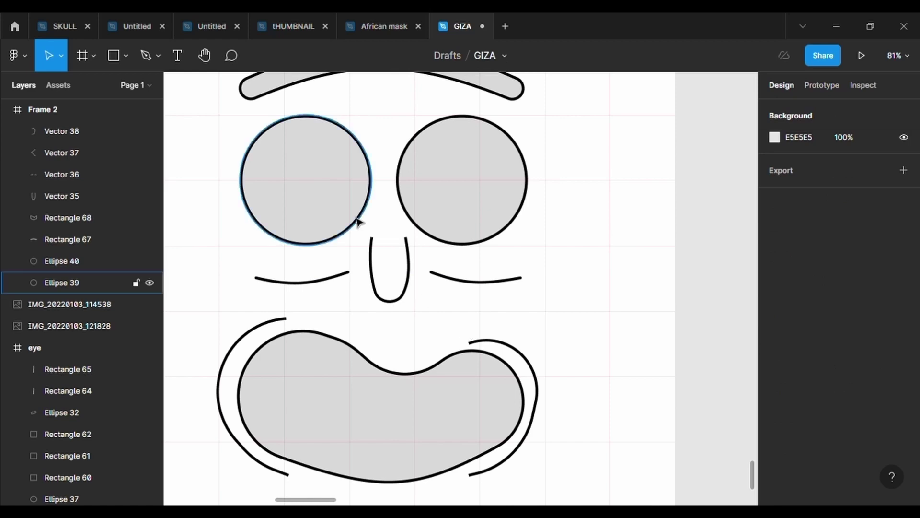
left_click(125, 56)
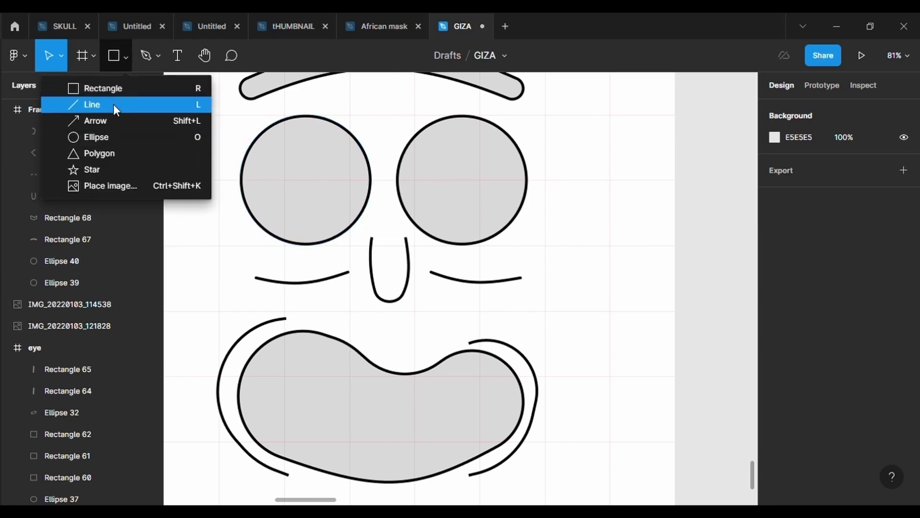
Step: Draw a short vertical test line in the left eye, then delete it
left_click(113, 105)
scroll(311, 206, "up", 3)
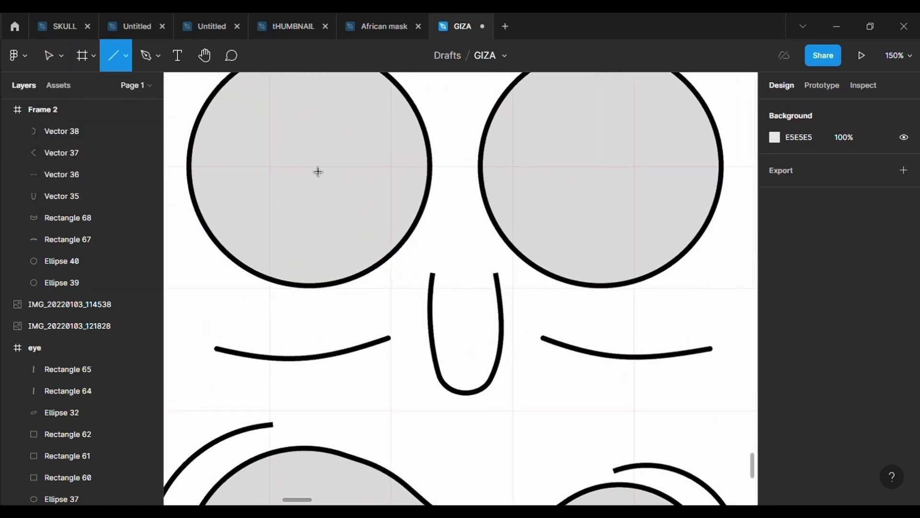
left_click_drag(303, 146, 303, 179)
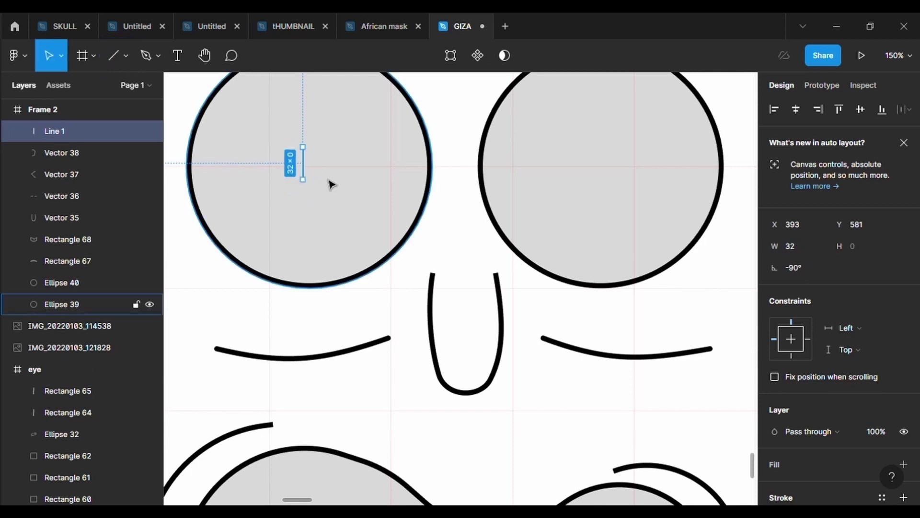
left_click(330, 185)
left_click(307, 171)
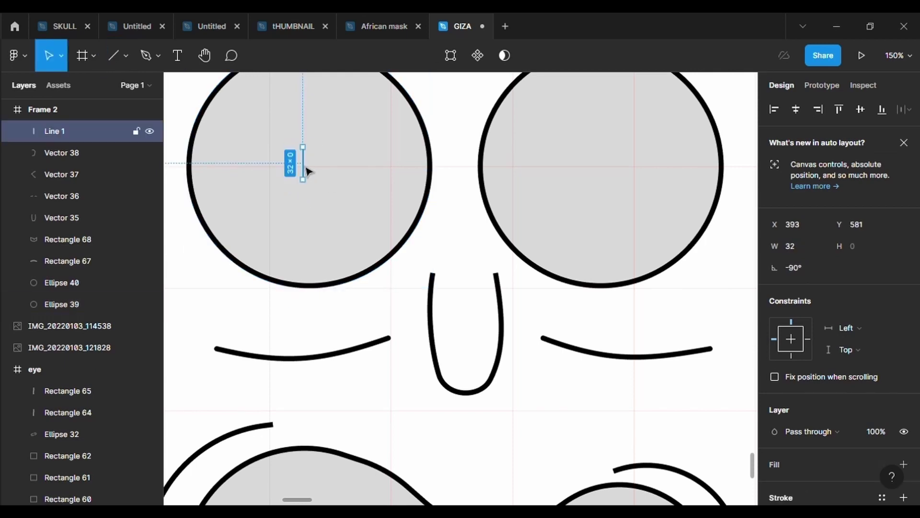
key("Delete")
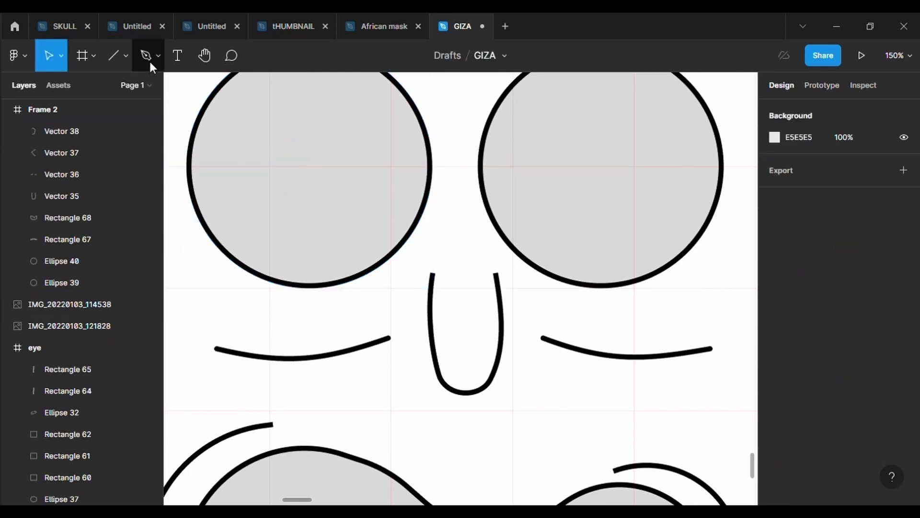
Step: Draw a 28.5 × 30 asterisk pupil, Vector 39, in the left eye with the Pen tool
left_click(148, 57)
left_click(310, 152)
left_click(310, 178)
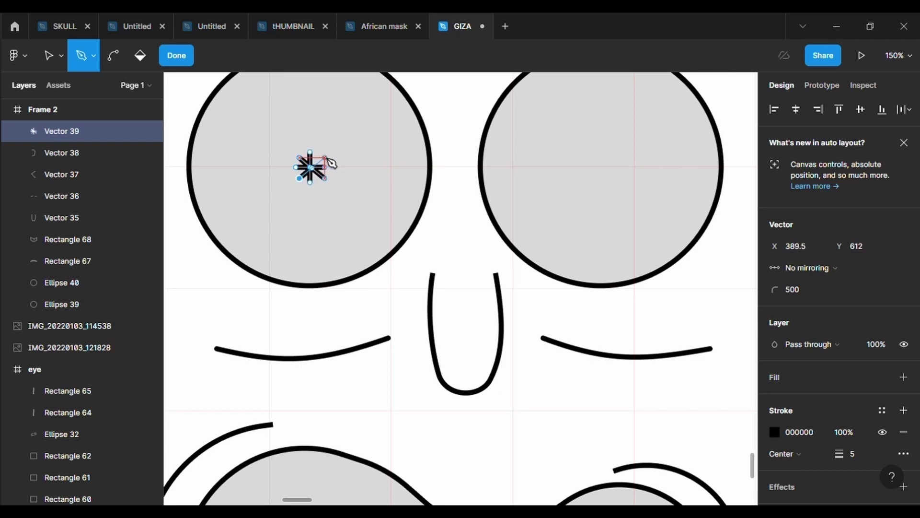
key("Escape")
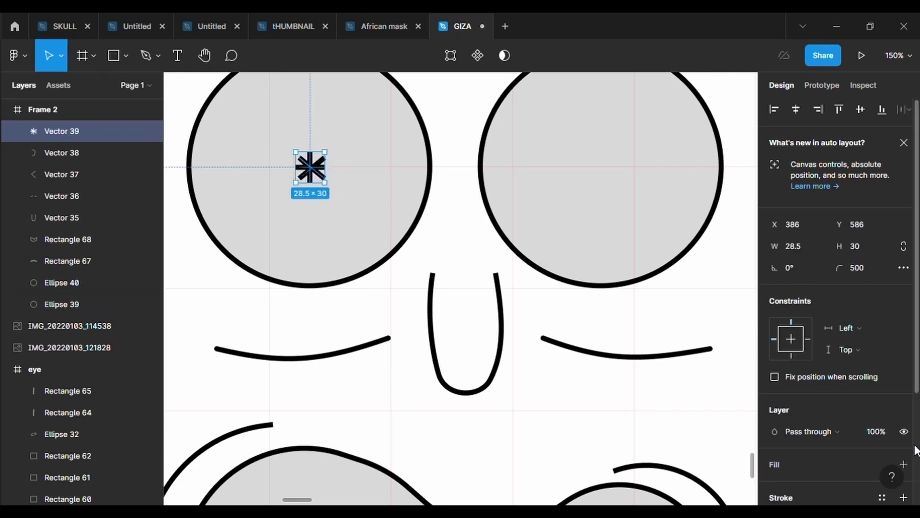
scroll(853, 407, "down", 3)
Step: Give the asterisk pupil Round stroke end points
left_click(904, 388)
left_click(719, 422)
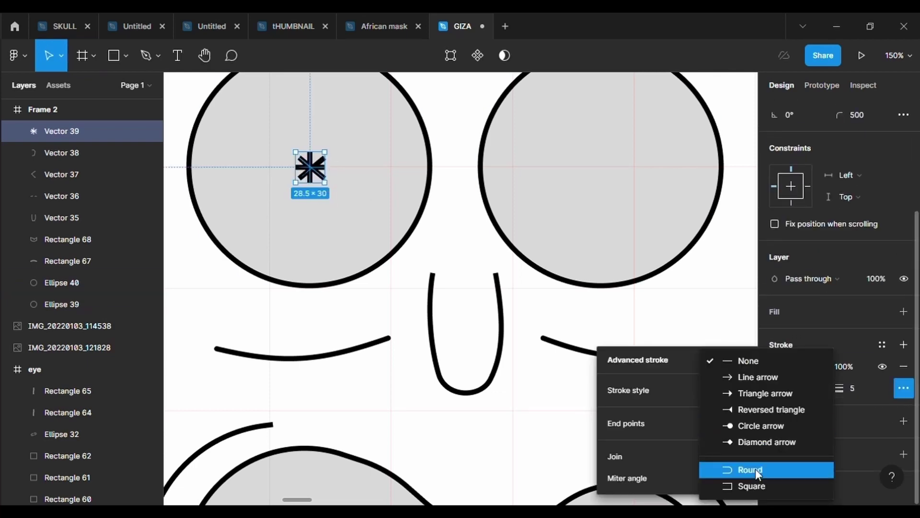
left_click(738, 469)
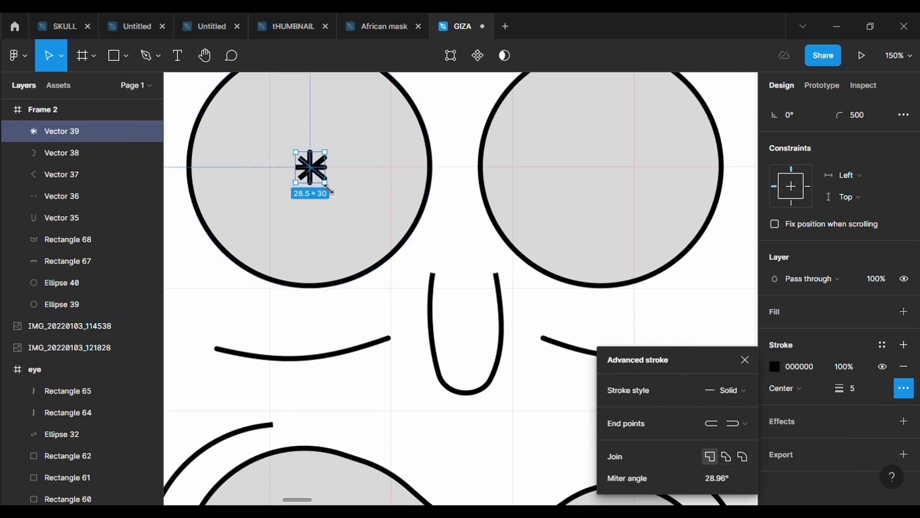
left_click(346, 188)
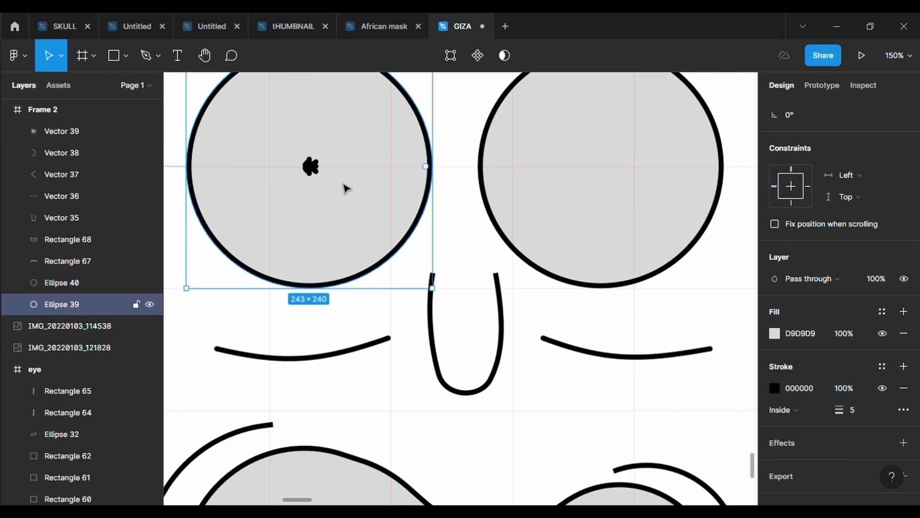
scroll(343, 187, "down", 5)
scroll(339, 185, "up", 2)
Step: Alternate selecting the asterisk pupil and the left eye circle to check their alignment
left_click(328, 174)
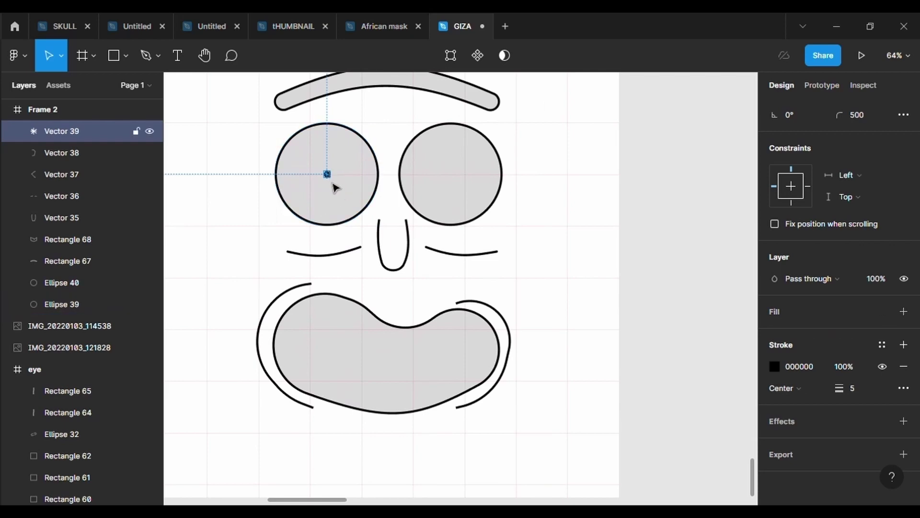
scroll(336, 187, "up", 3)
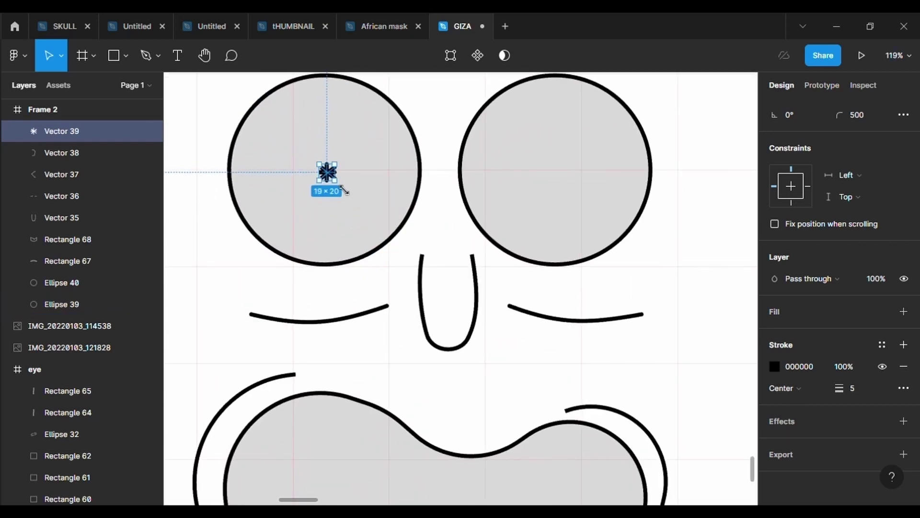
left_click(411, 225)
scroll(412, 225, "down", 3)
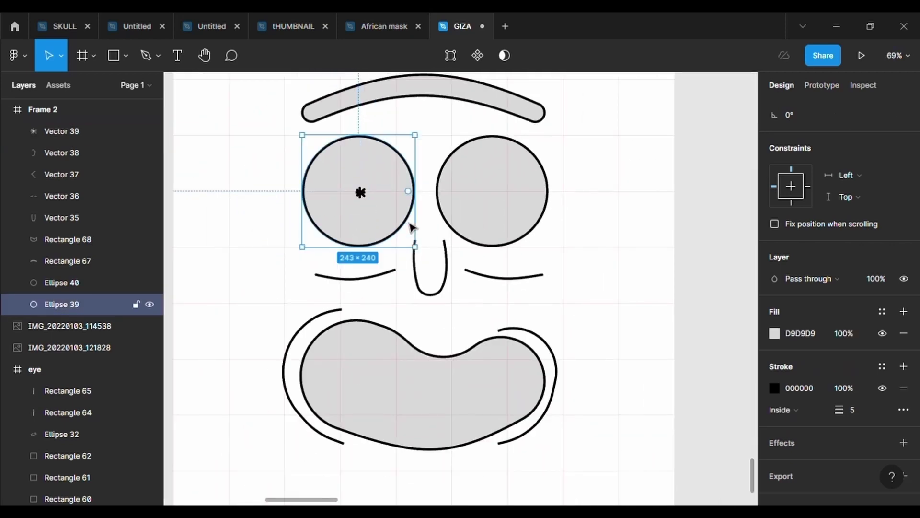
left_click(367, 187)
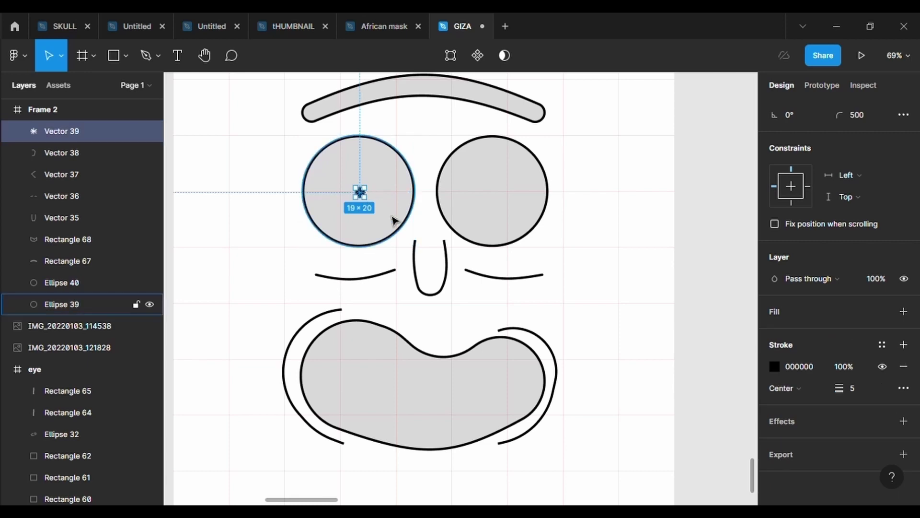
scroll(395, 219, "up", 3)
scroll(395, 218, "up", 2)
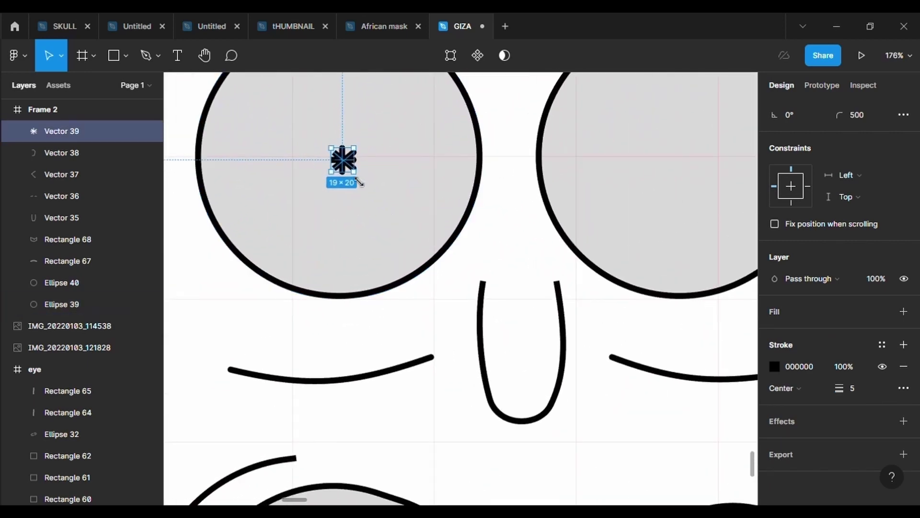
left_click(458, 223)
scroll(458, 222, "down", 3)
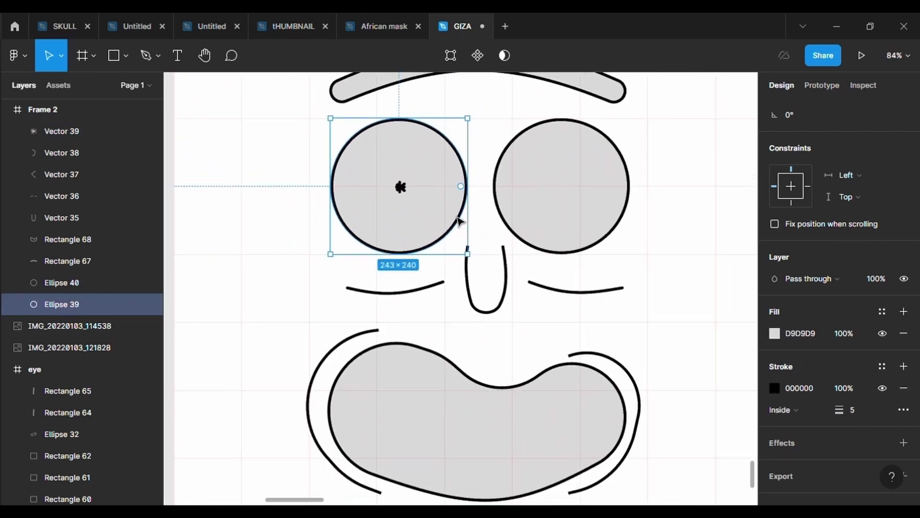
Step: Paste a copy of the asterisk, Vector 40, and centre it in the right eye
key("ctrl+v")
left_click_drag(402, 194, 561, 195)
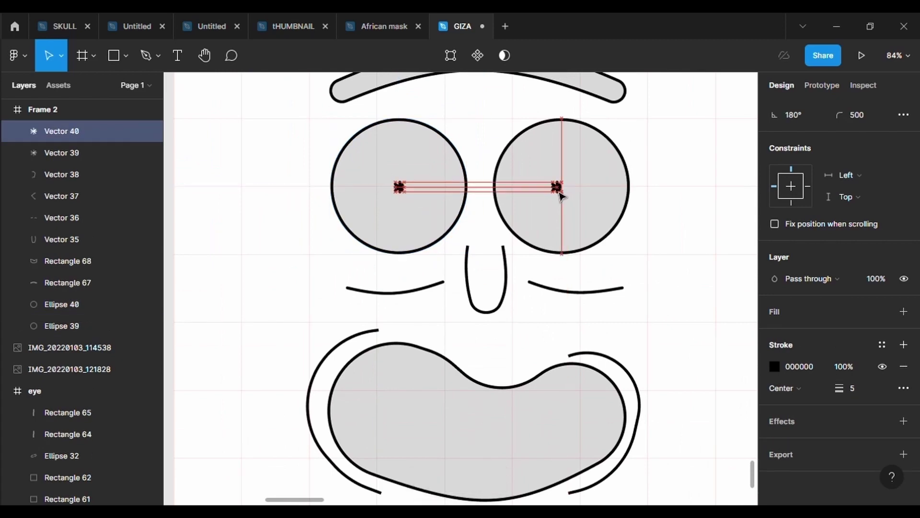
left_click(493, 136)
left_click(561, 187)
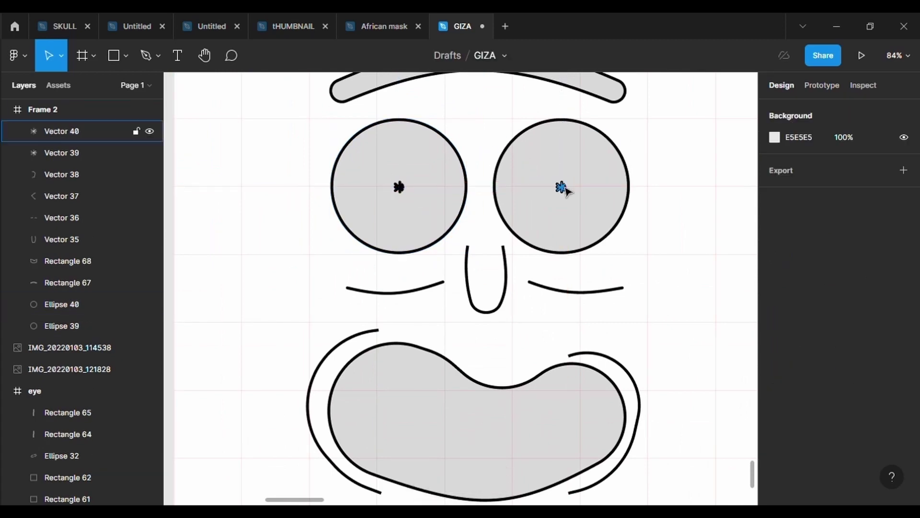
left_click(542, 218)
Step: Deselect the right eye, choose the Rectangle tool, and back out of the mouth shape's point editing
scroll(565, 240, "down", 2, "ctrl")
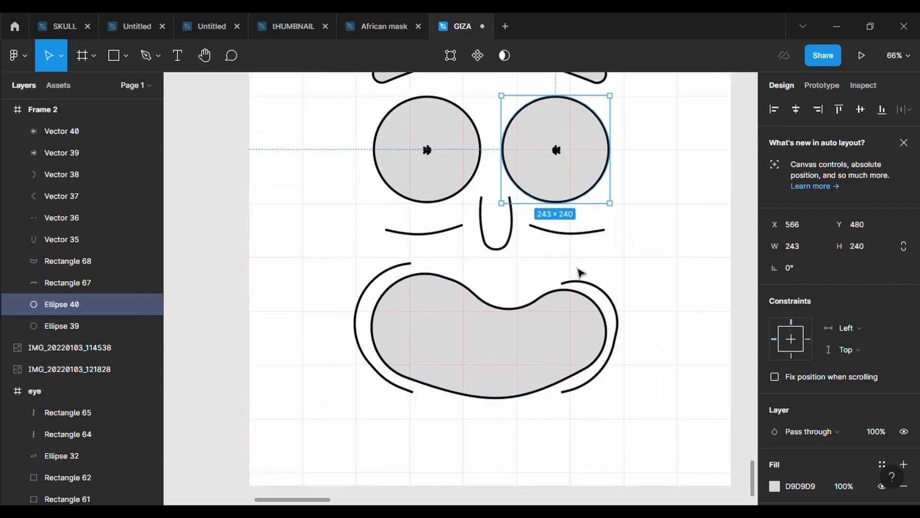
scroll(580, 272, "down", 1)
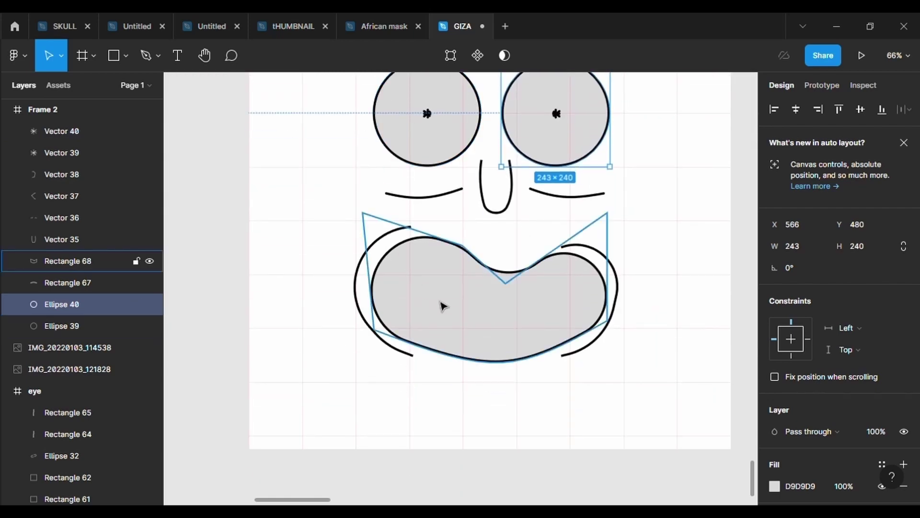
scroll(442, 306, "up", 3)
scroll(539, 322, "down", 1)
key("Escape")
scroll(539, 325, "up", 1, "ctrl")
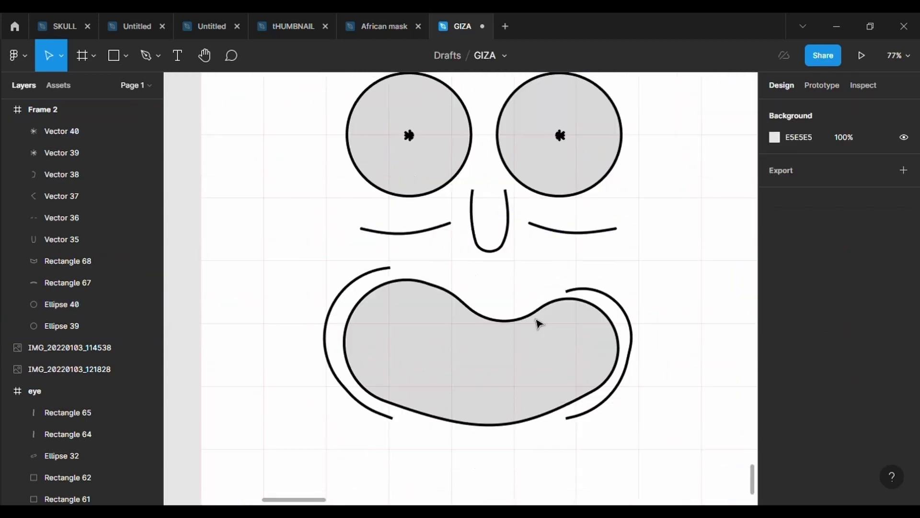
left_click(126, 55)
left_click(125, 88)
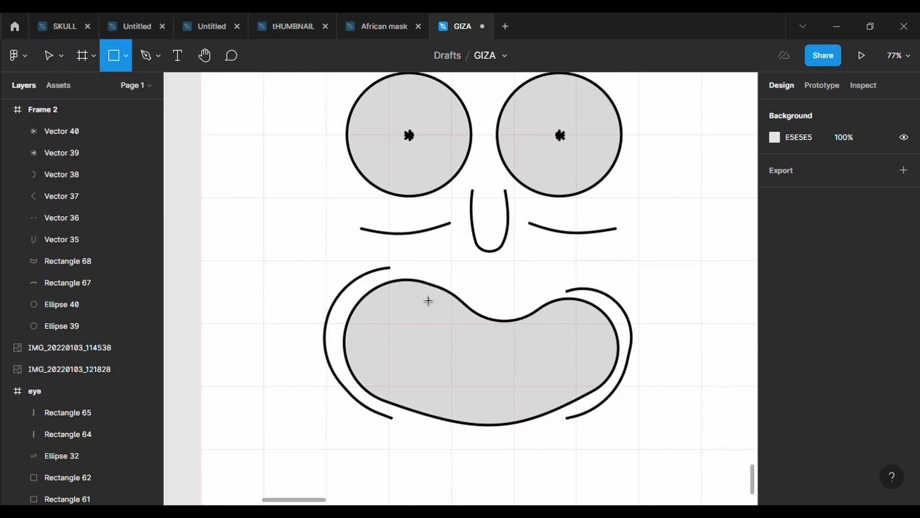
scroll(428, 300, "up", 3, "ctrl")
scroll(429, 301, "up", 1, "ctrl")
scroll(429, 300, "up", 1, "ctrl")
scroll(429, 301, "up", 1, "ctrl")
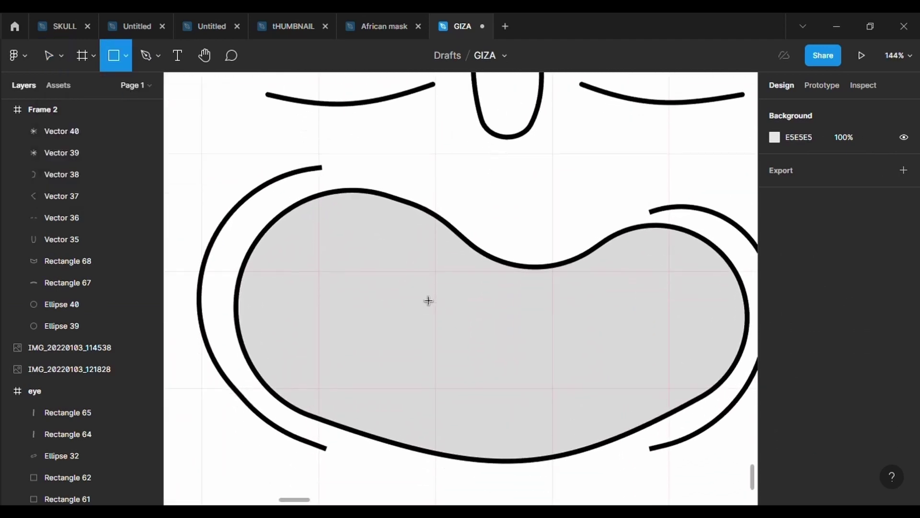
key("Escape")
double_click(436, 366)
key("Escape")
key("Escape")
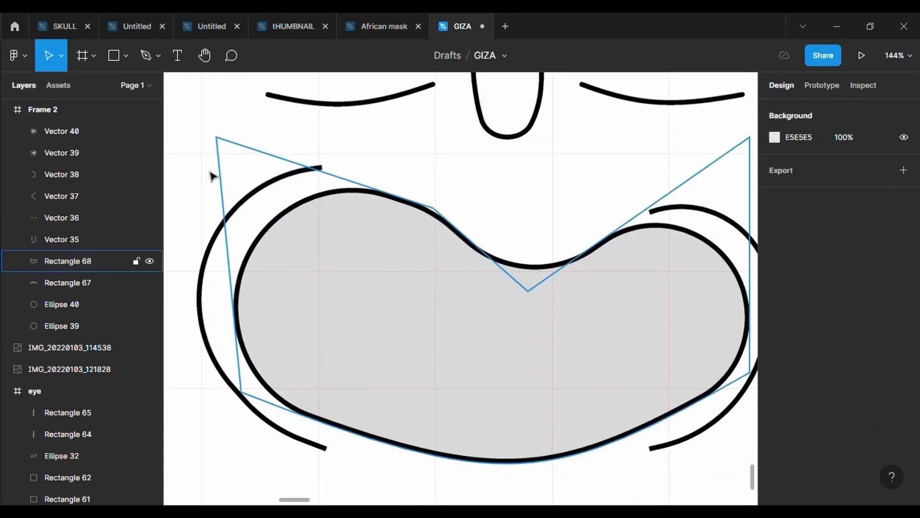
Step: Draw a 61 × 70 rectangle on the mouth's lower-left with a 5 px black stroke
left_click(126, 55)
left_click(96, 89)
mouse_move(326, 356)
left_mouse_down()
mouse_move(385, 424)
mouse_move(372, 412)
left_mouse_up()
scroll(862, 414, "down", 3)
left_click(904, 385)
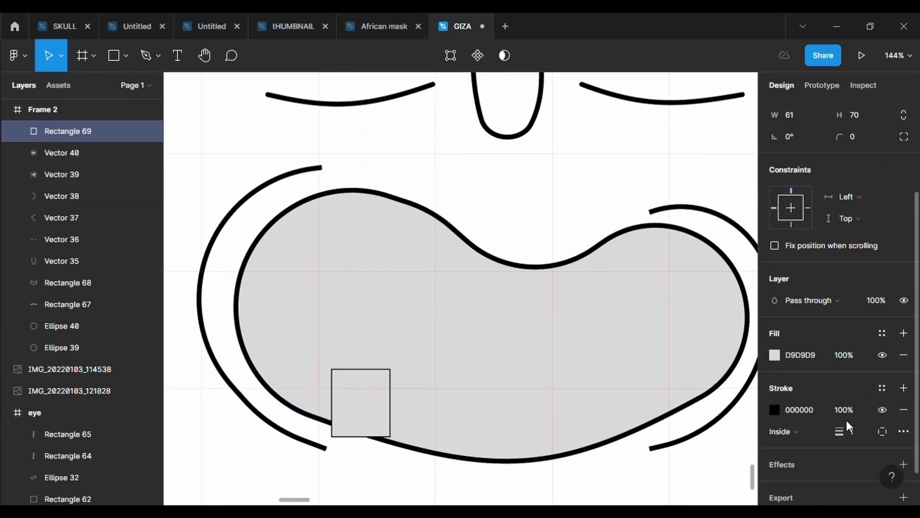
left_click(858, 431)
type("5")
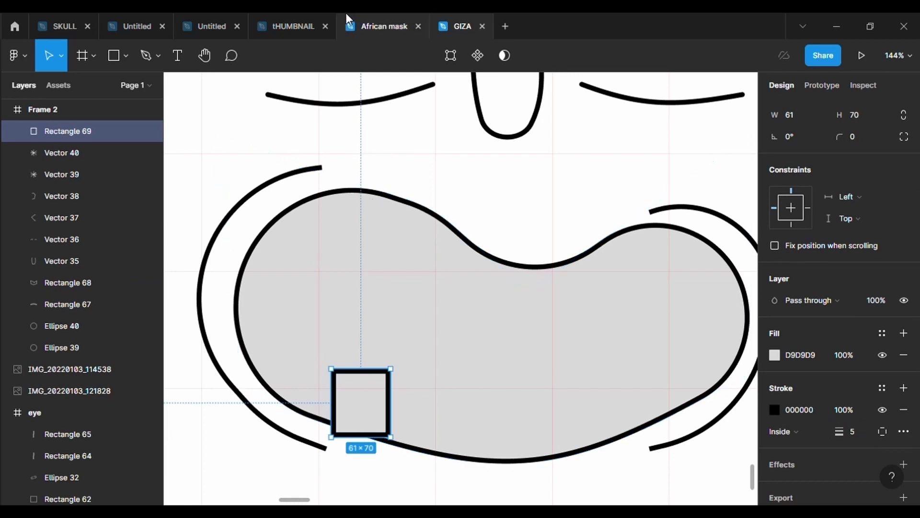
key("Return")
scroll(377, 245, "up", 1)
Step: Slant the rectangle's base by raising the bottom-left point and lowering the bottom-right
scroll(376, 253, "down", 2)
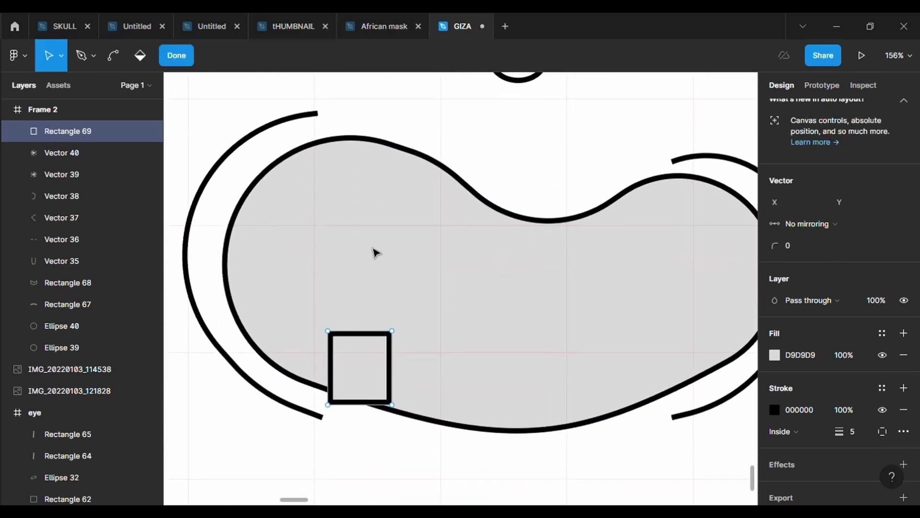
left_click(328, 405)
key("shift+Up")
key("shift+Up")
left_click(392, 407)
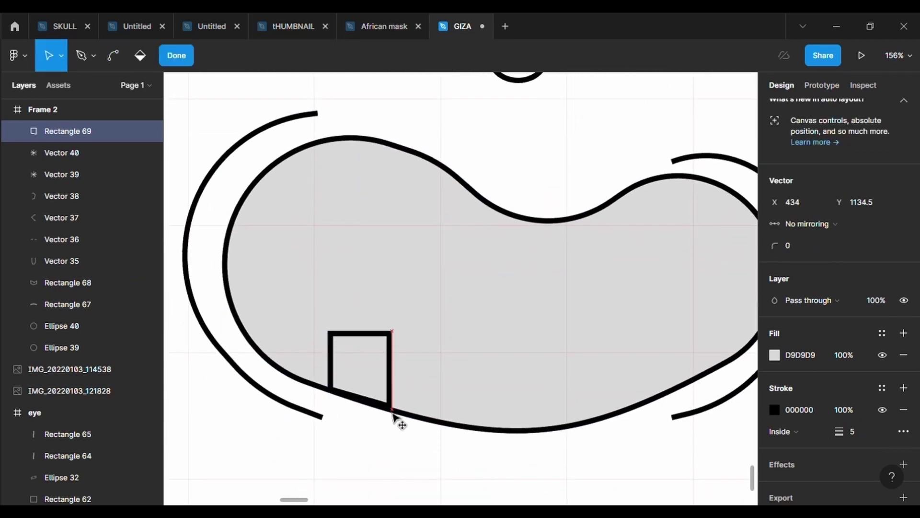
left_click_drag(393, 413, 392, 416)
Step: Round the top corners with radii 100 and 500 to form an arch
left_click(808, 242)
type("100")
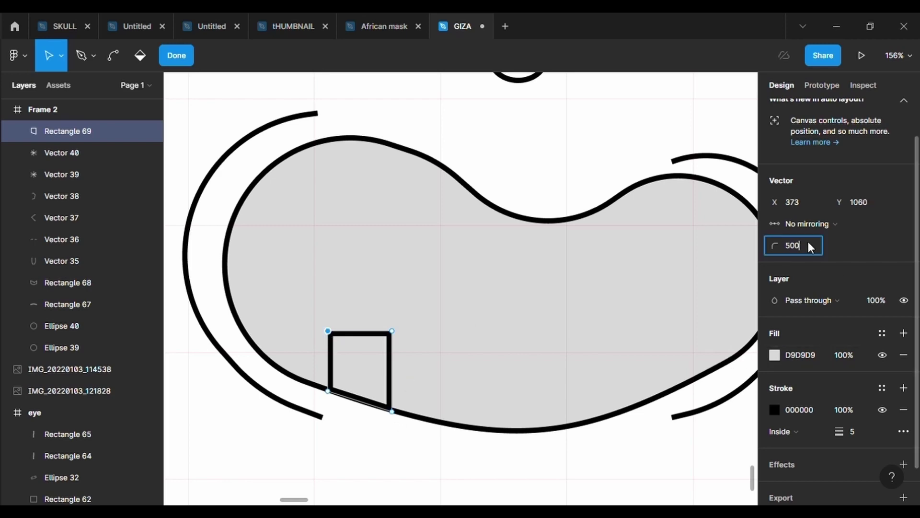
key("Return")
left_click(392, 331)
left_click(806, 240)
key("BackSpace")
type("500")
key("Return")
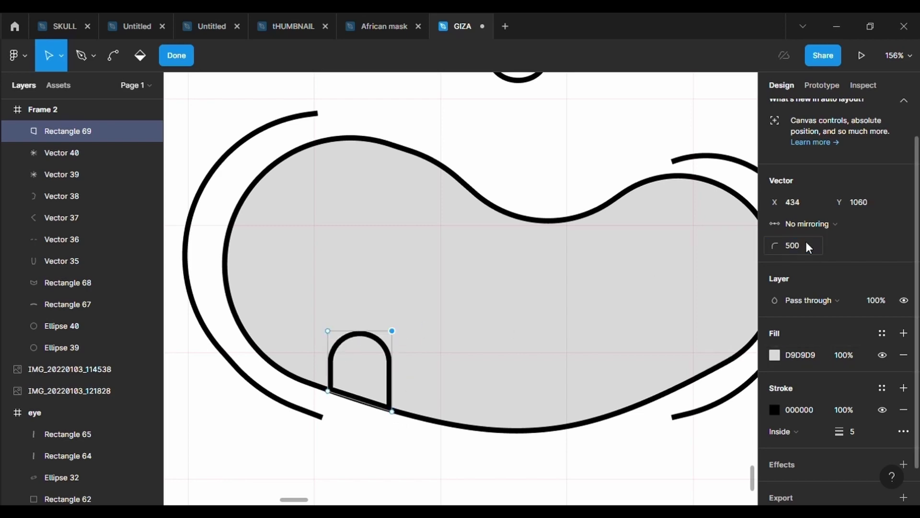
Step: Tilt the arch's top points and finish editing the tooth's vertices
left_click_drag(352, 352, 355, 337)
left_click(335, 367)
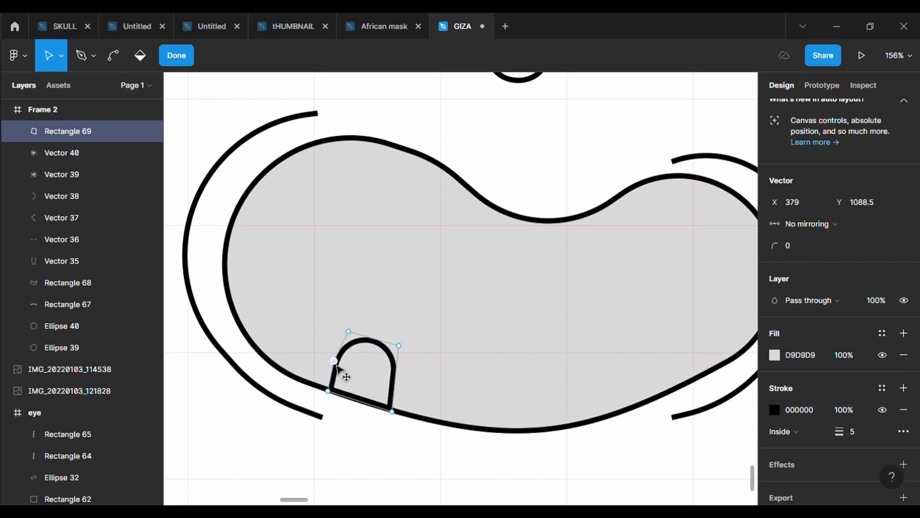
left_click(810, 224)
left_click(811, 247)
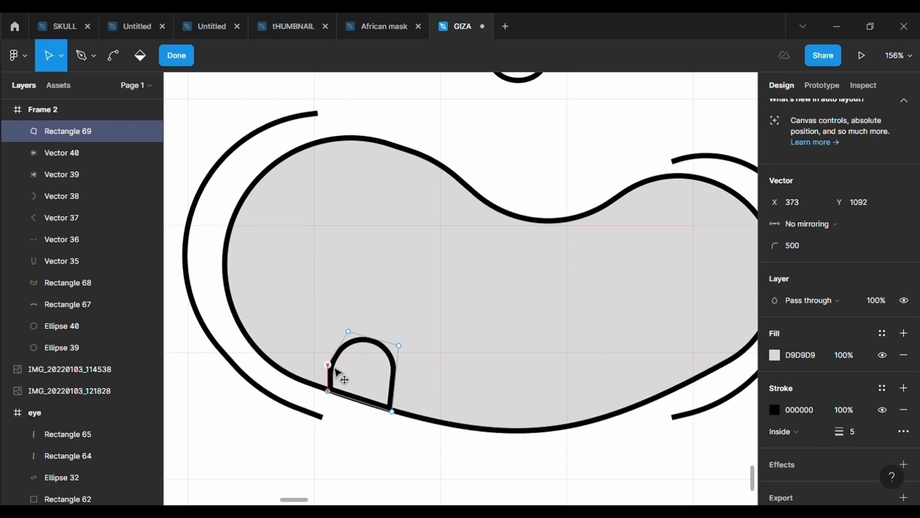
left_click(393, 386)
left_click(815, 247)
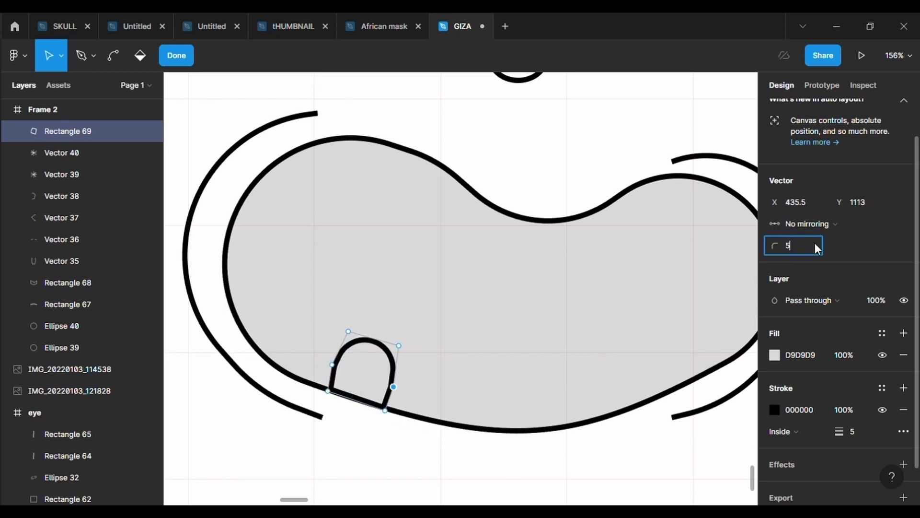
left_click(361, 282)
left_click(366, 475)
Step: Copy the tooth and place a second one beside it, fitting its points to the lip
left_click(376, 375)
key("ctrl+c")
key("ctrl+v")
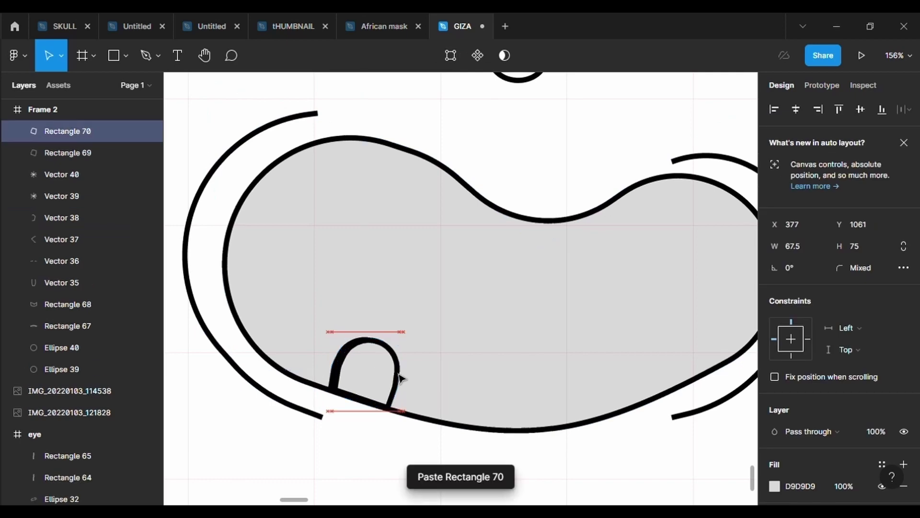
left_click_drag(376, 375, 446, 415)
double_click(446, 414)
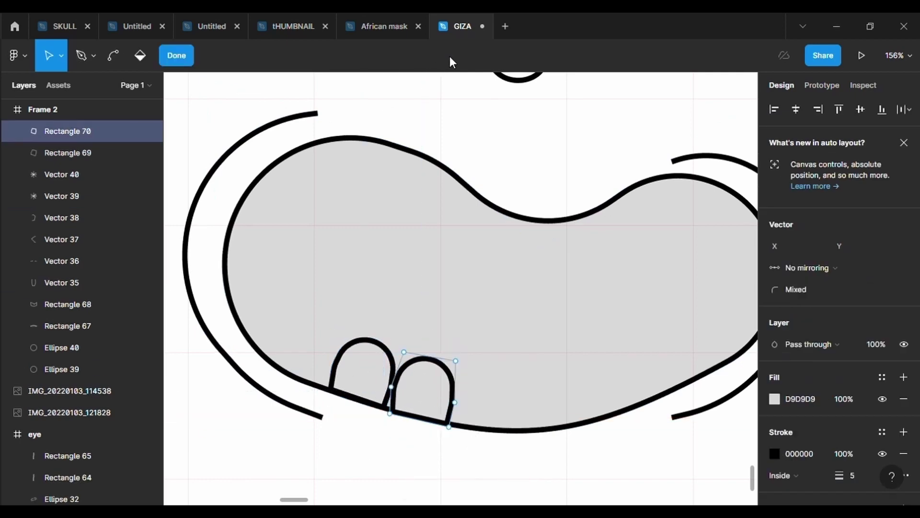
left_click_drag(389, 412, 385, 410)
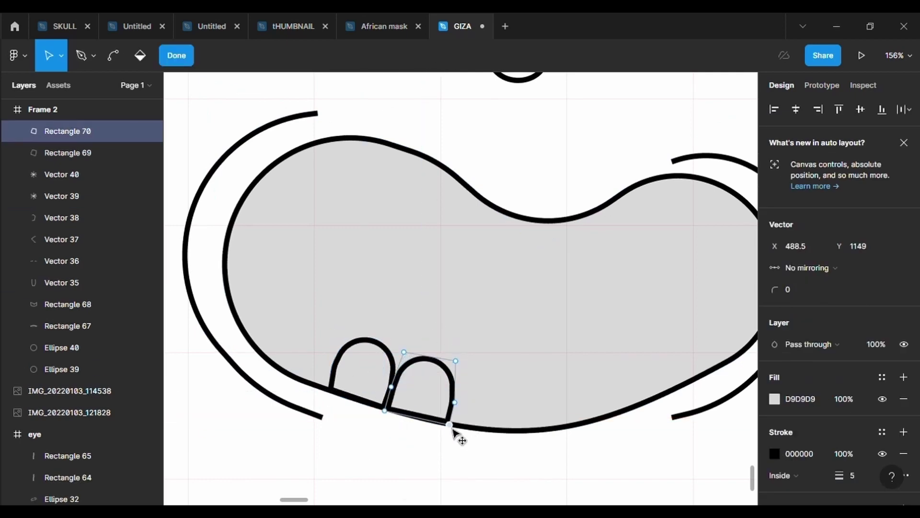
left_click_drag(404, 352, 416, 355)
left_click(392, 382)
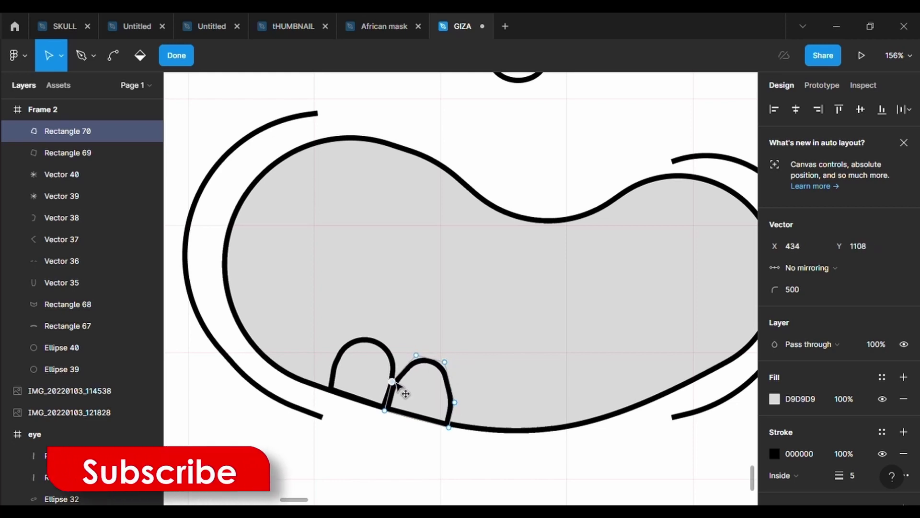
left_click(499, 390)
Step: Paste third and fourth teeth, positioning and tilting each along the lower lip
left_click(443, 379)
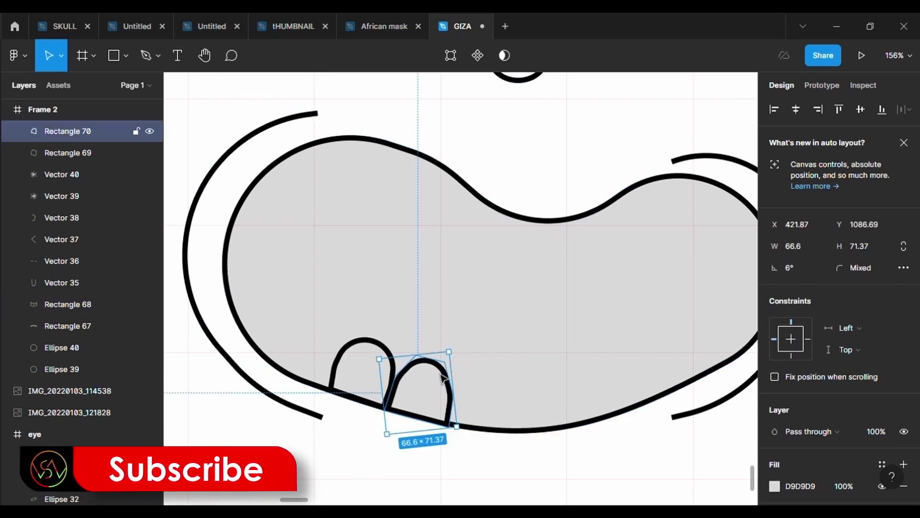
key("ctrl+v")
left_click_drag(541, 433, 535, 446)
left_click_drag(505, 393, 494, 403)
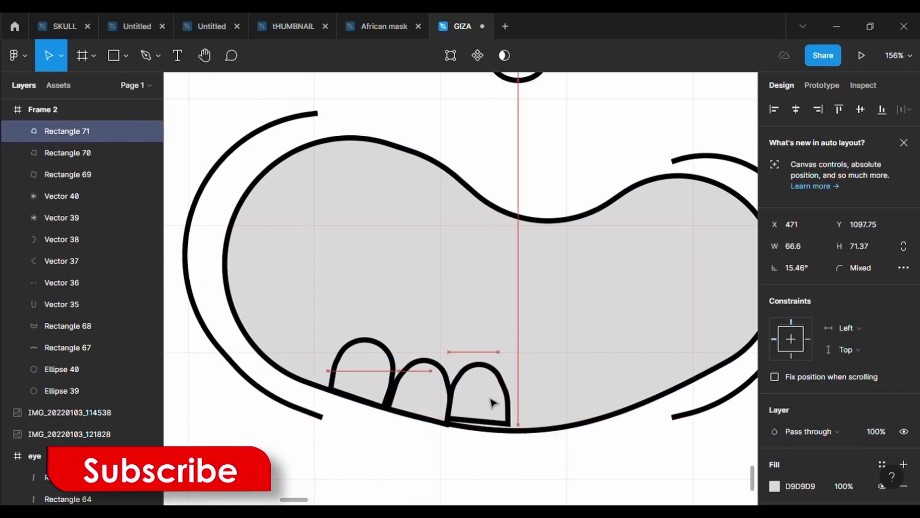
left_click(514, 411)
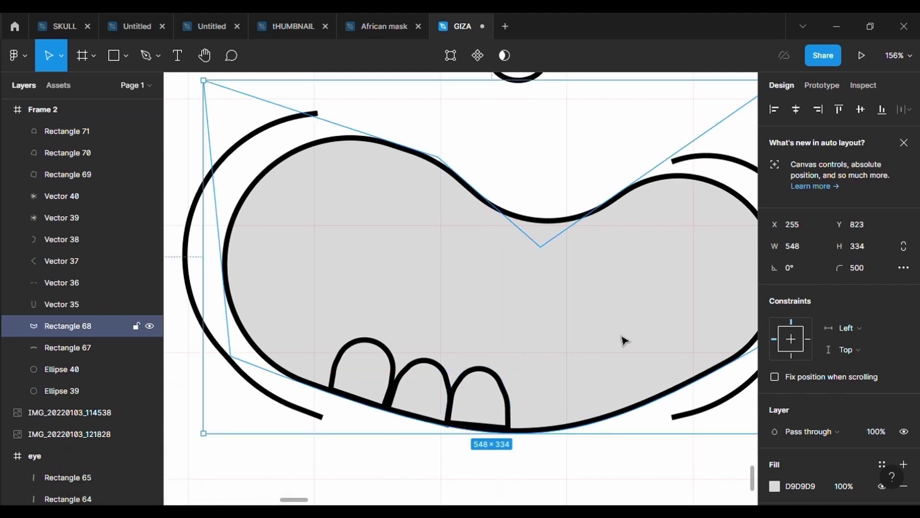
key("ctrl+v")
left_click_drag(489, 390, 559, 401)
mouse_move(592, 447)
left_mouse_down()
mouse_move(559, 428)
mouse_move(623, 404)
mouse_move(661, 363)
mouse_move(668, 382)
mouse_move(713, 409)
mouse_move(689, 387)
left_mouse_up()
Step: Paste fifth and sixth teeth and adjust the last tooth's bottom points
key("ctrl+c")
key("ctrl+v")
left_click(657, 356)
key("ctrl+v")
key("Return")
left_click(637, 419)
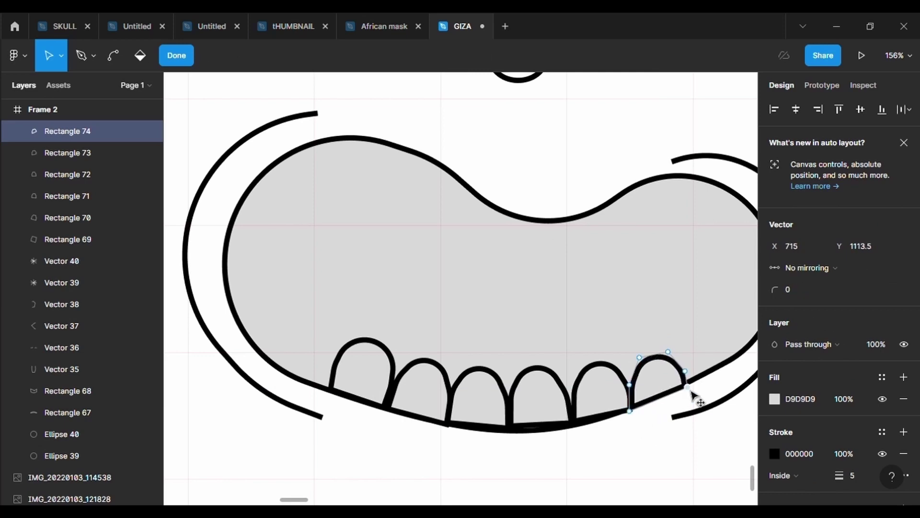
key("Escape")
Step: Paste another tooth, move it up into the mouth, and flip it vertically
left_click(557, 269)
scroll(556, 269, "up", 1)
key("ctrl+v")
mouse_move(539, 411)
left_mouse_down()
mouse_move(530, 279)
mouse_move(542, 263)
mouse_move(593, 278)
left_mouse_up()
key("shift+v")
Step: Paste four more flipped teeth and place them along the upper lip
key("ctrl+v")
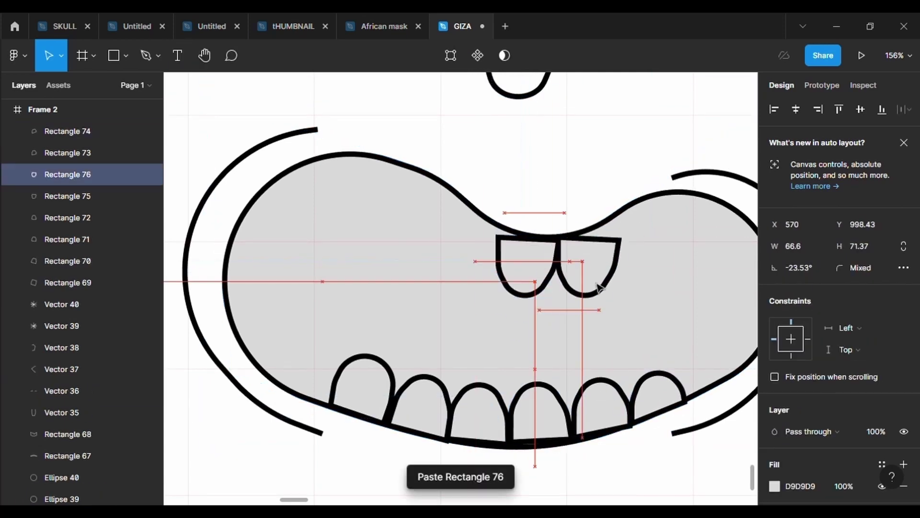
left_click_drag(623, 311, 628, 320)
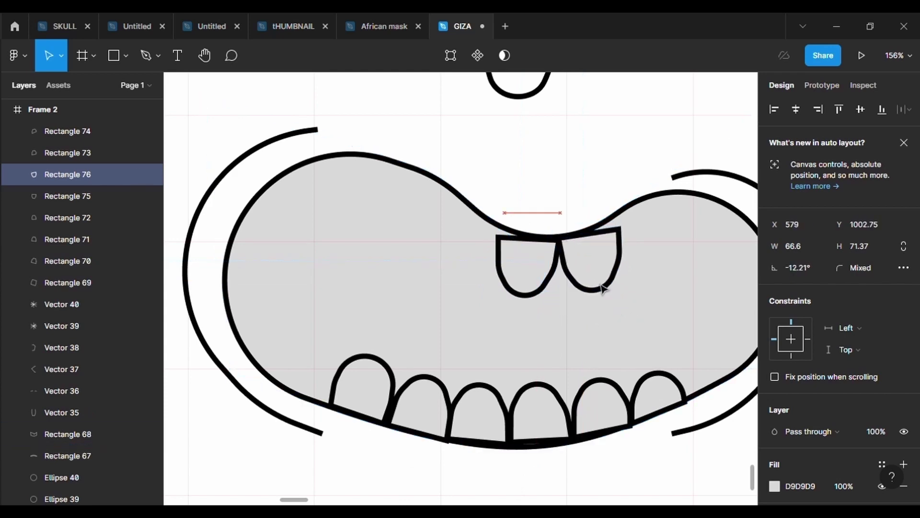
key("ctrl+v")
mouse_move(530, 284)
left_mouse_down()
mouse_move(467, 280)
mouse_move(474, 274)
mouse_move(426, 230)
left_mouse_up()
key("ctrl+v")
key("ctrl+v")
left_click_drag(527, 281, 656, 248)
key("ctrl+v")
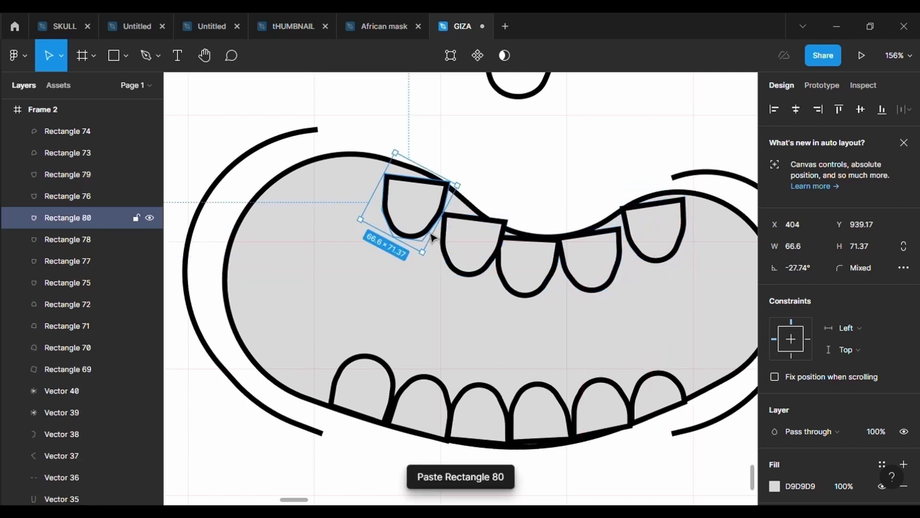
left_click_drag(415, 206, 357, 187)
Step: Bend the leftmost upper tooth's top edge upward to follow the lip
key("Return")
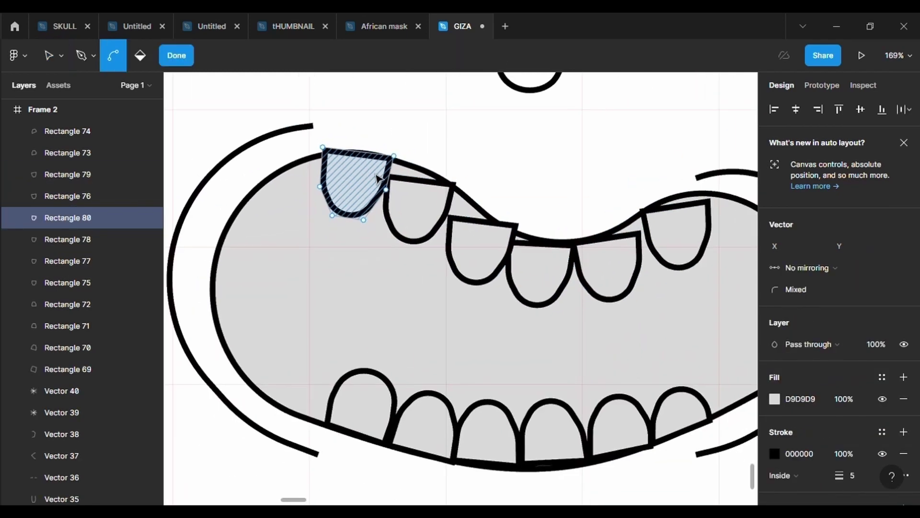
scroll(371, 154, "up", 5)
left_click_drag(346, 144, 343, 122)
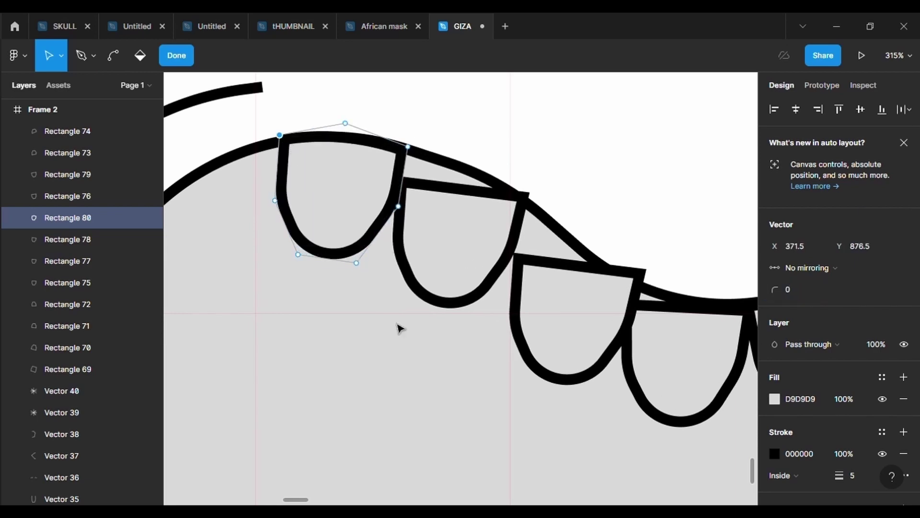
Step: Raise the second upper tooth's top points onto the gum line with 500 top-corner rounding
key("Escape")
double_click(282, 139)
key("Escape")
left_click(455, 188)
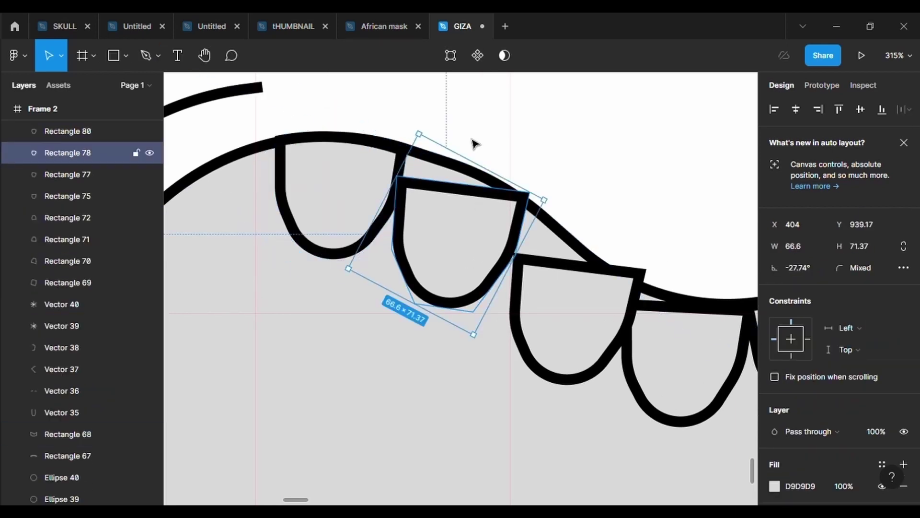
double_click(405, 179)
left_click_drag(405, 178, 402, 159)
left_click(787, 290)
type("500")
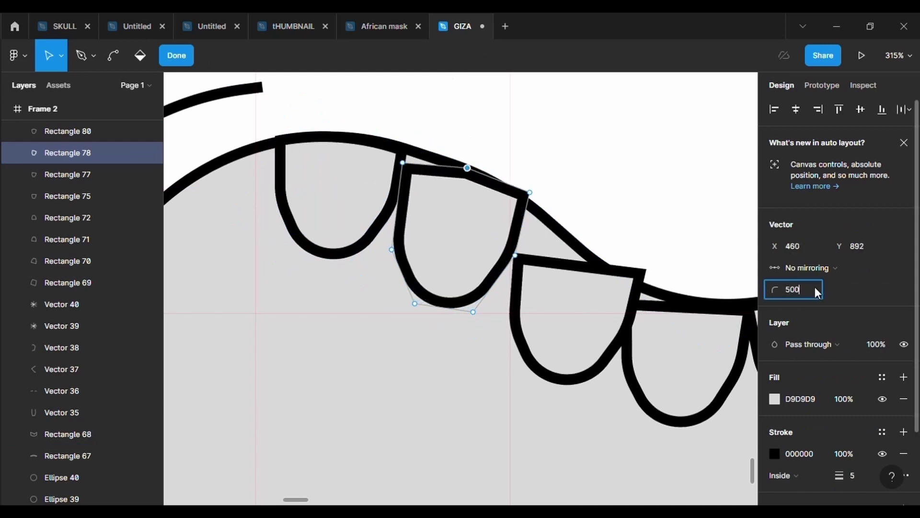
key("Return")
left_click_drag(534, 203, 537, 211)
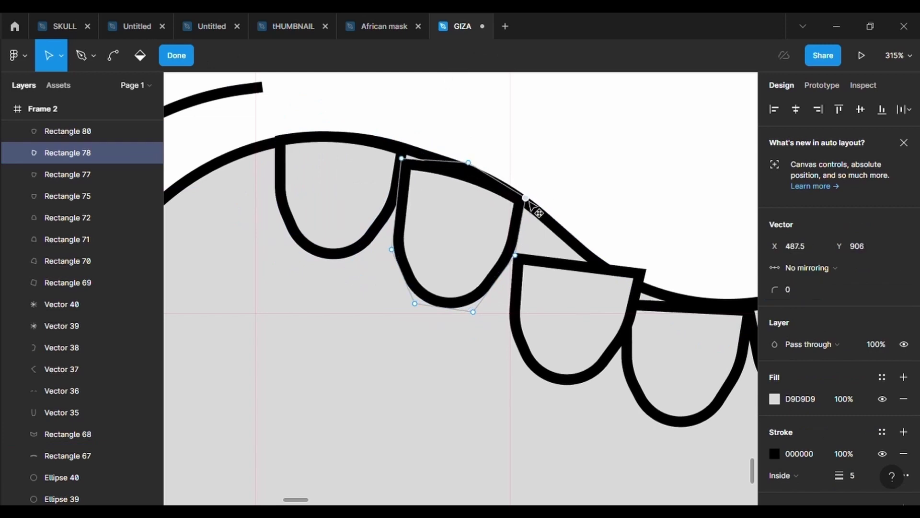
key("ctrl+a")
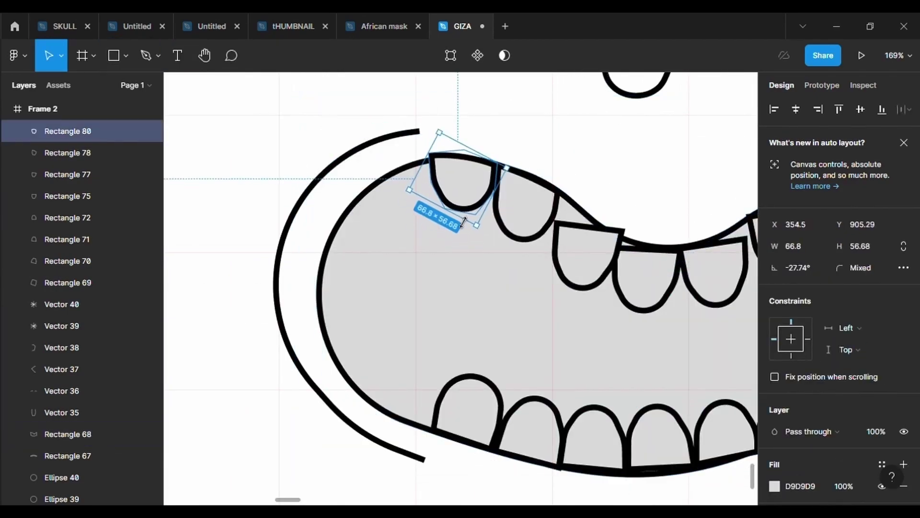
Step: Reshape another upper tooth's top edge along the lip and round a top point to 500
double_click(453, 154)
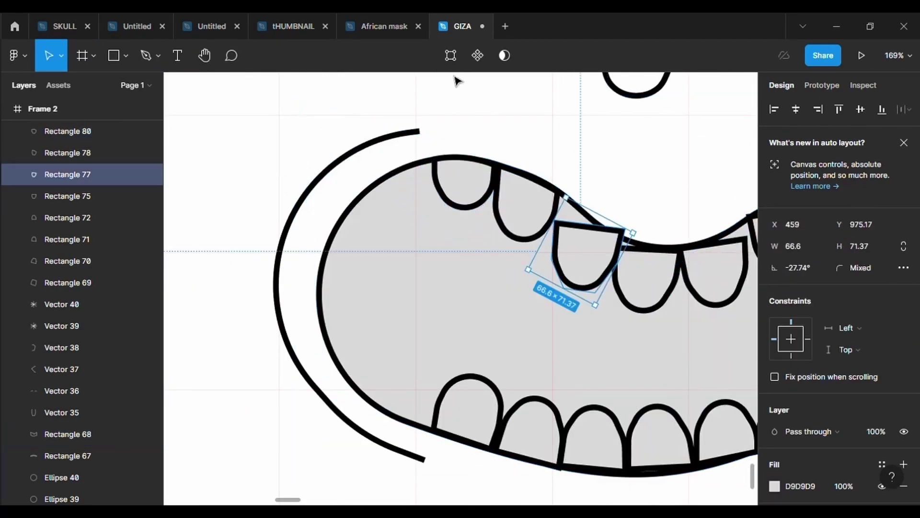
left_click_drag(556, 166, 592, 203)
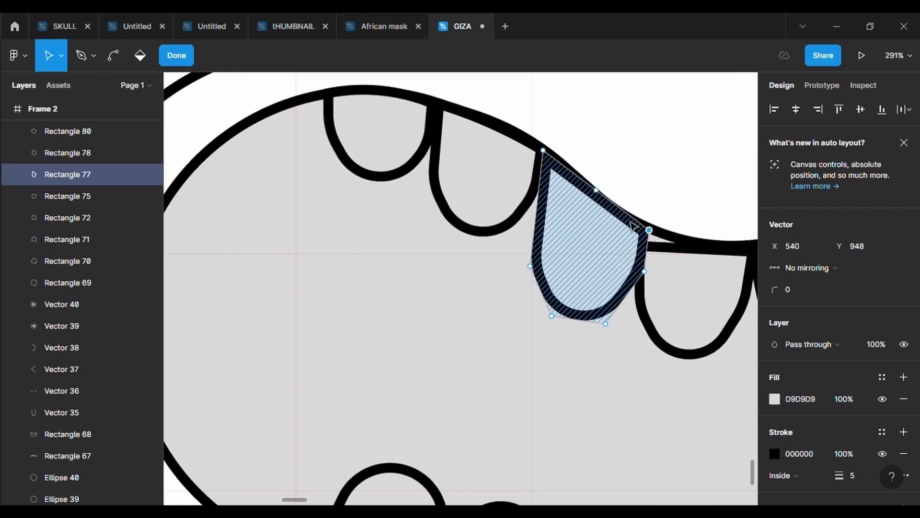
left_click(805, 295)
left_click_drag(650, 230, 654, 224)
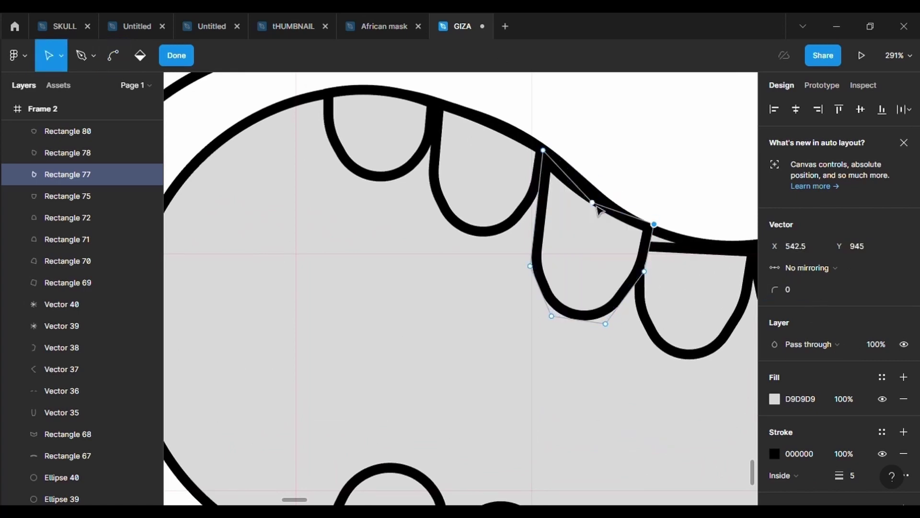
left_click(616, 202)
left_click(809, 285)
type("500")
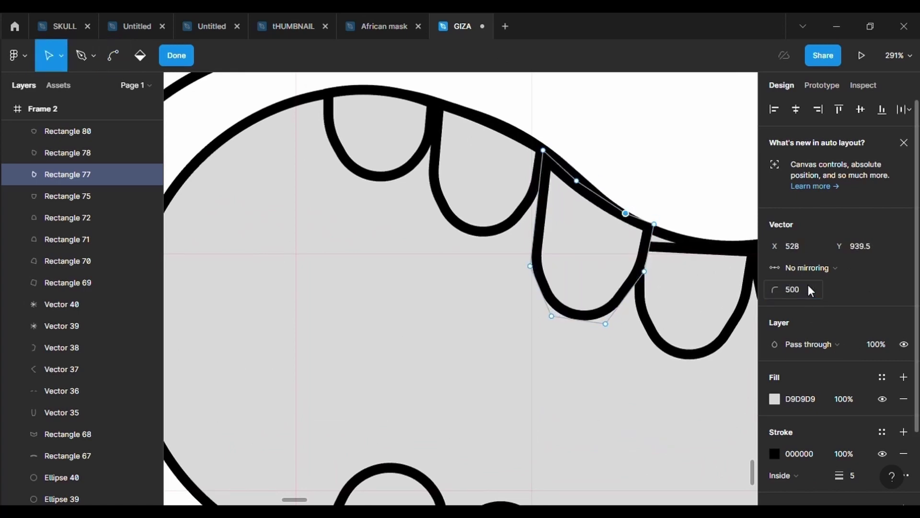
key("Return")
key("Escape")
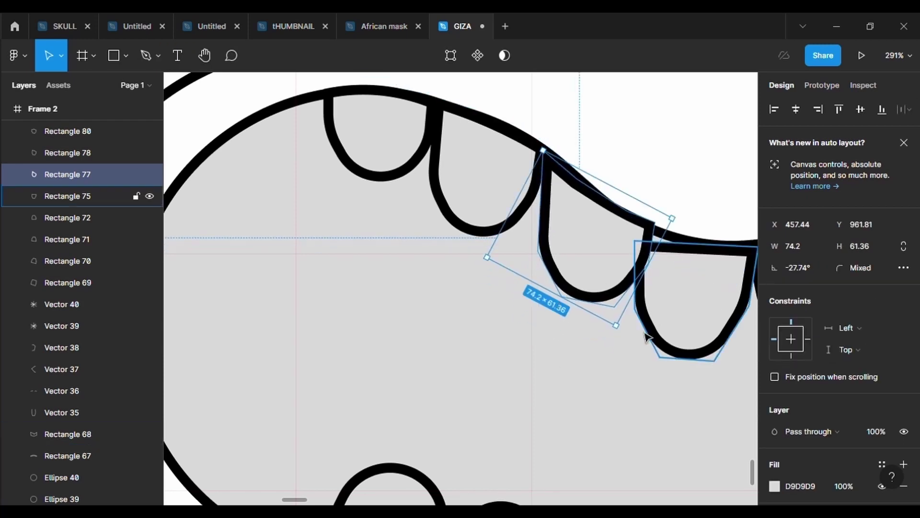
Step: Revisit that upper tooth's top and left points to check their rounding
key("Return")
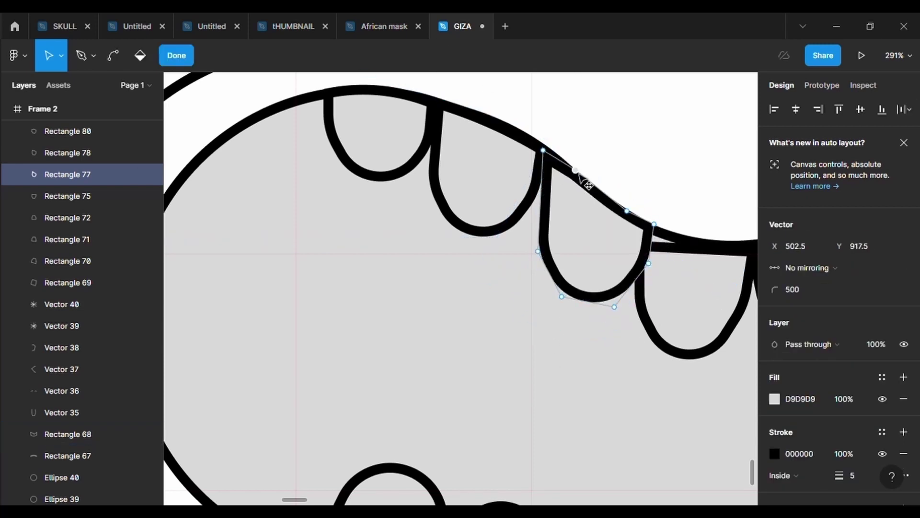
key("Escape")
key("Escape")
scroll(528, 230, "down", 3)
scroll(533, 163, "up", 3)
left_click(532, 166)
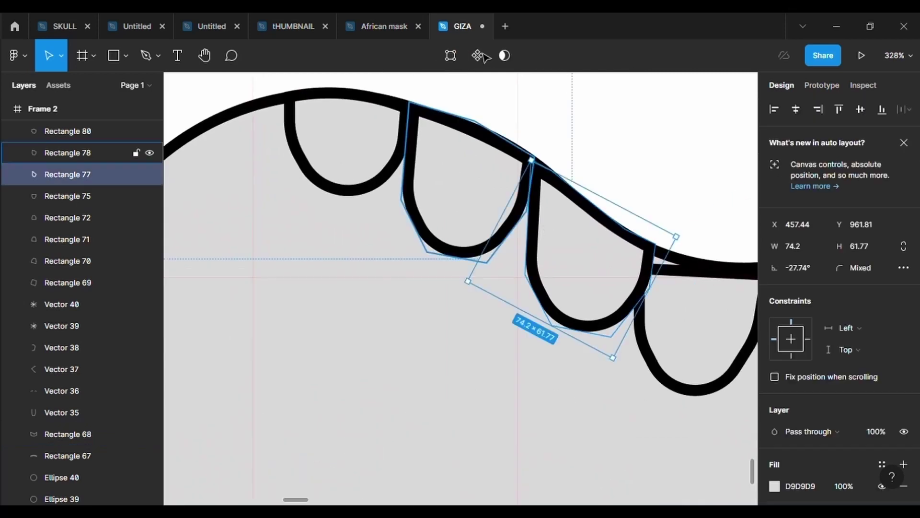
key("Return")
left_click(531, 161)
left_click(525, 221)
left_click(793, 290)
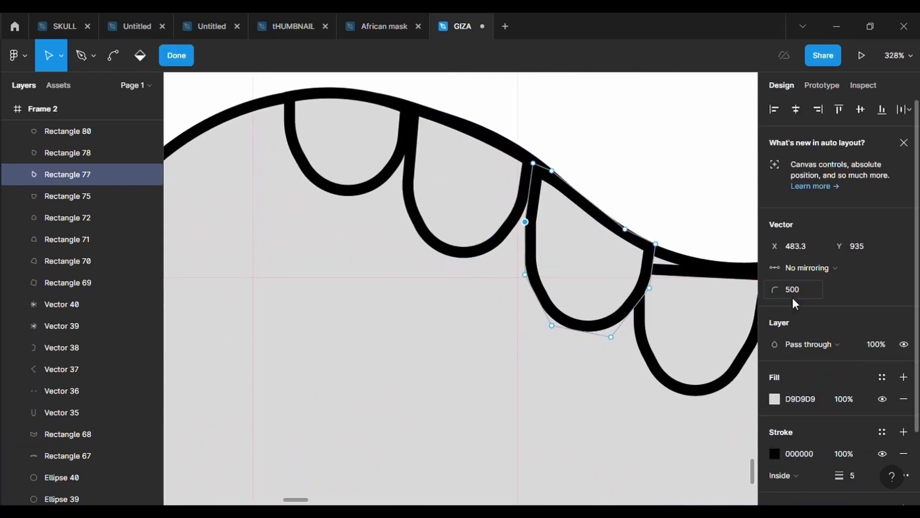
key("Escape")
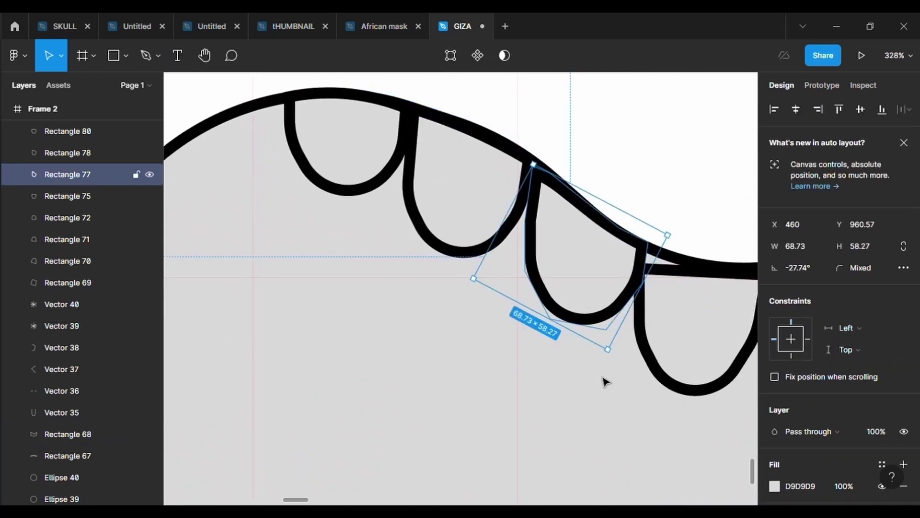
Step: Adjust the neighbouring tooth's top-edge point and shorten it by raising its bottom edge
scroll(323, 354, "left", 5)
left_click(322, 354)
double_click(322, 354)
left_click(325, 265)
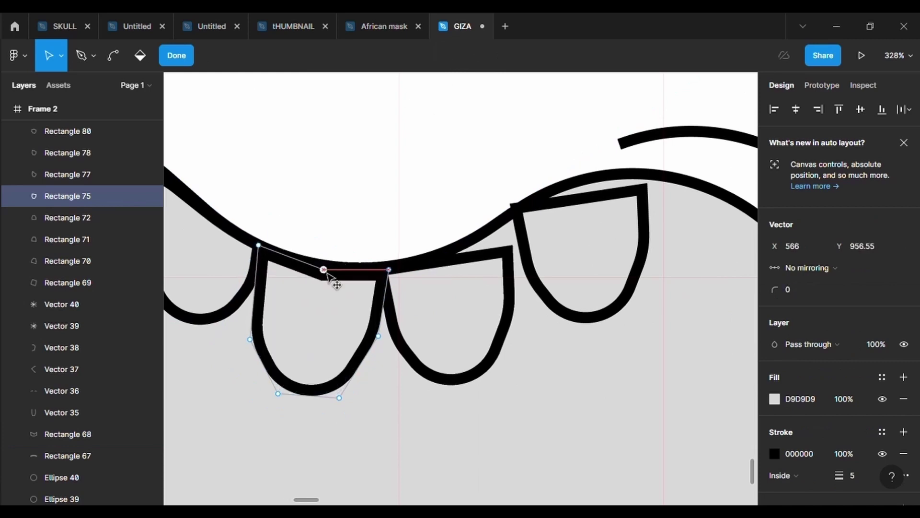
left_click(794, 290)
left_click(329, 264)
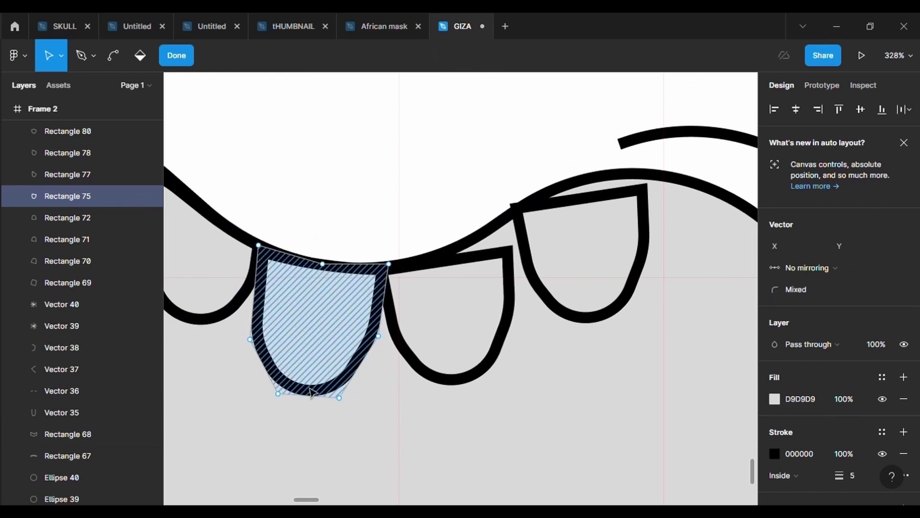
key("Escape")
left_click_drag(308, 392, 303, 372)
left_click(501, 401)
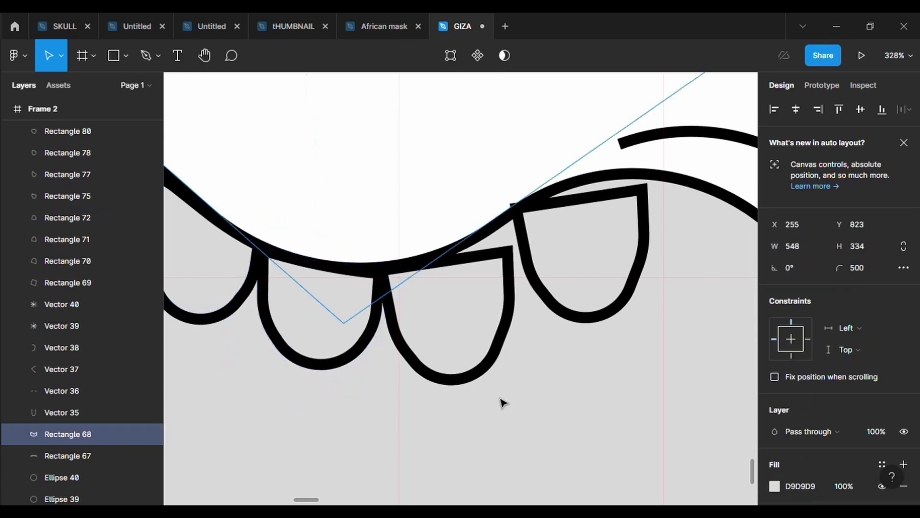
scroll(434, 274, "down", 5)
scroll(437, 274, "down", 3)
key("Escape")
Step: Adjust Rectangle 76's top-edge point and shorten it by raising its bottom edge
scroll(469, 326, "up", 3)
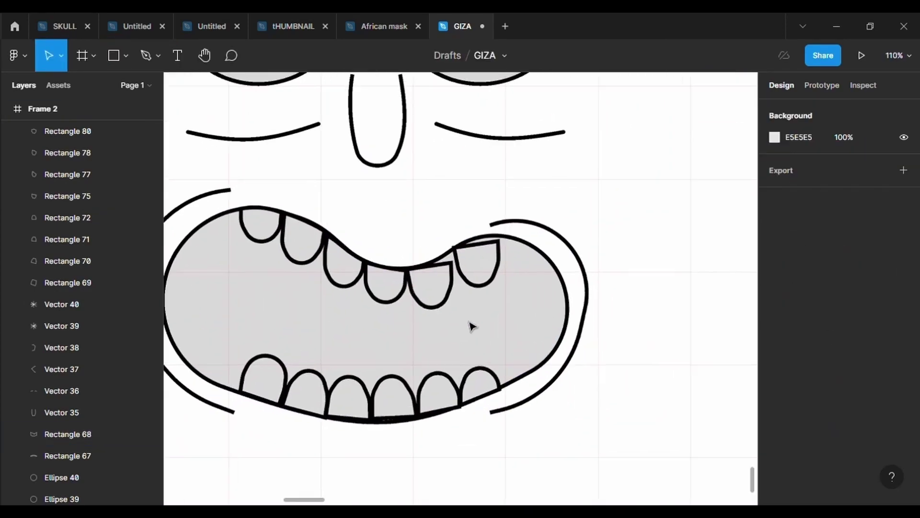
scroll(469, 326, "up", 3)
left_click(425, 384)
scroll(425, 383, "up", 5)
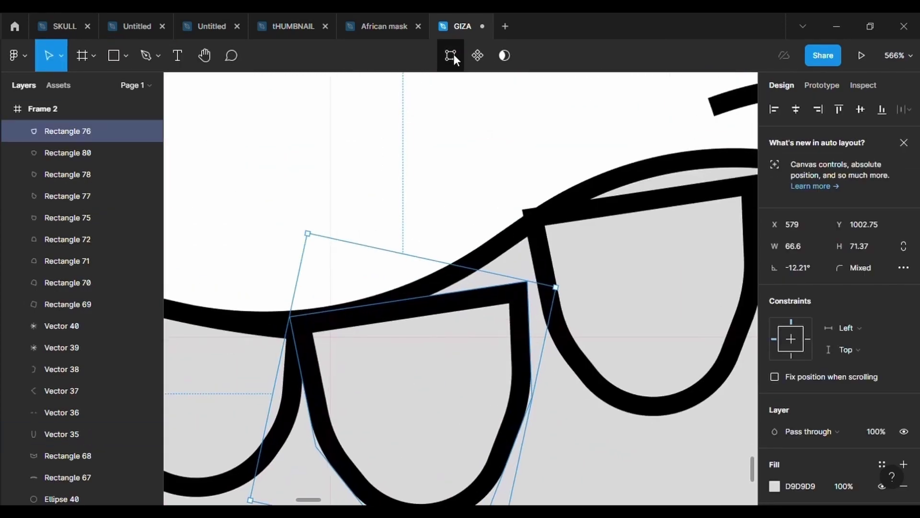
key("Return")
left_click(507, 245)
left_click(410, 301)
left_click(791, 290)
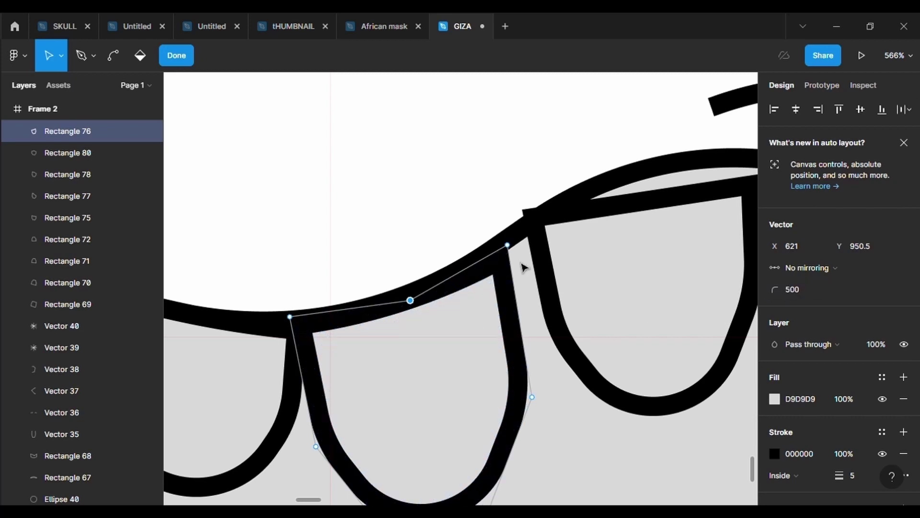
key("Escape")
key("Escape")
scroll(362, 189, "down", 5)
left_click(379, 268)
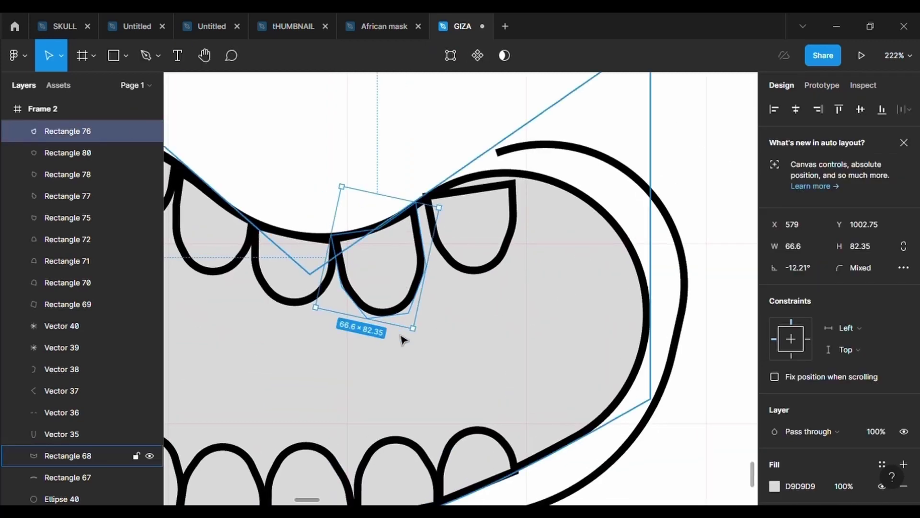
left_click_drag(402, 339, 392, 294)
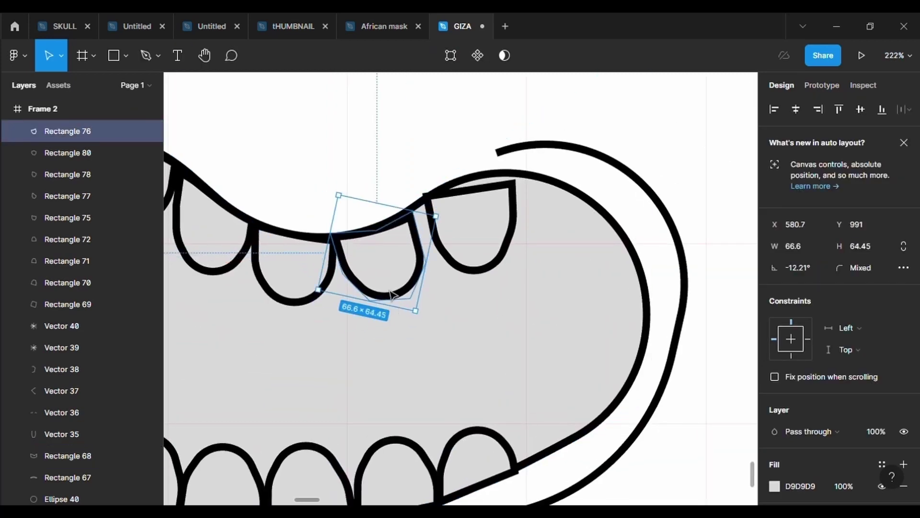
Step: Round the rightmost upper tooth's top corner to 500 and nudge it up to the lip
key("Return")
left_click(410, 208)
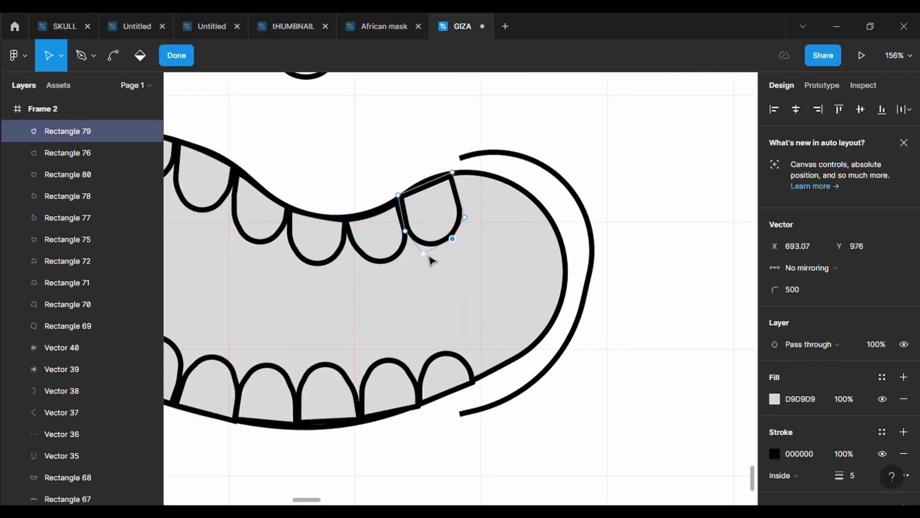
scroll(467, 215, "up", 5)
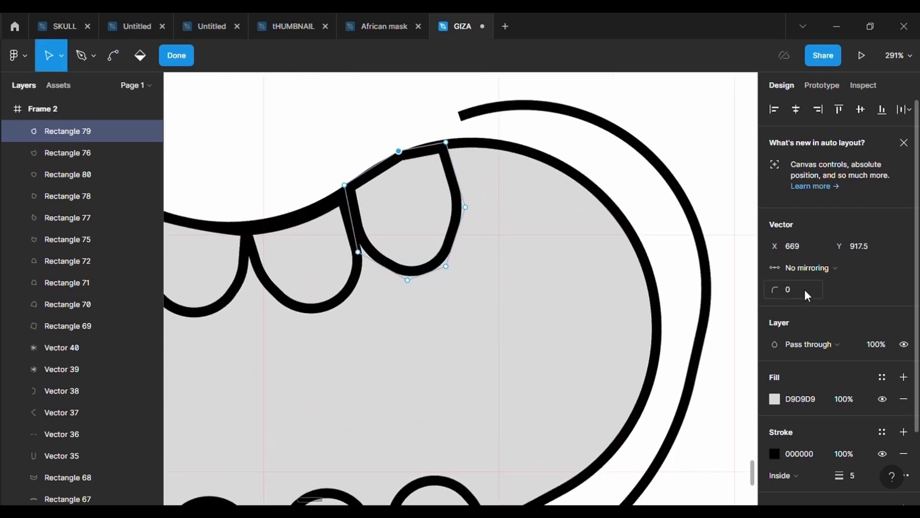
type("500")
key("Return")
left_click_drag(399, 151, 401, 146)
left_click(440, 327)
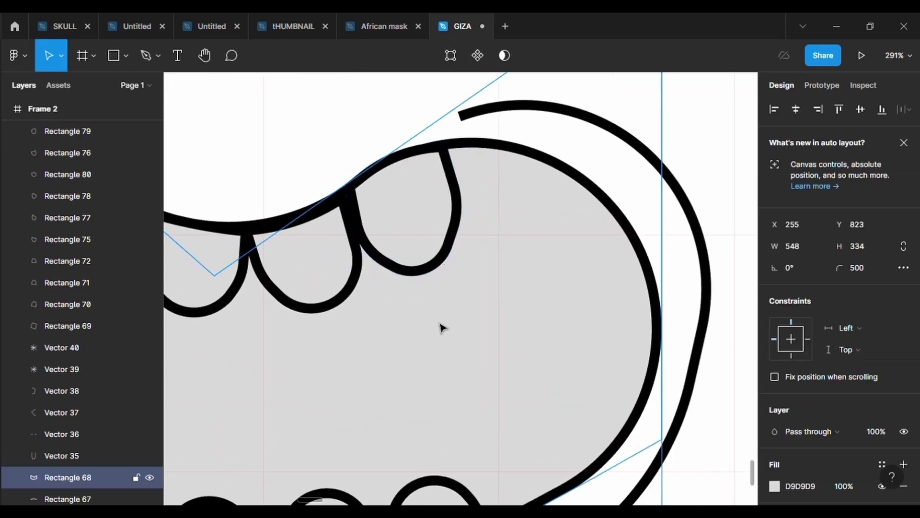
scroll(440, 327, "down", 5)
scroll(437, 316, "up", 3)
left_click(605, 285)
scroll(605, 284, "down", 5)
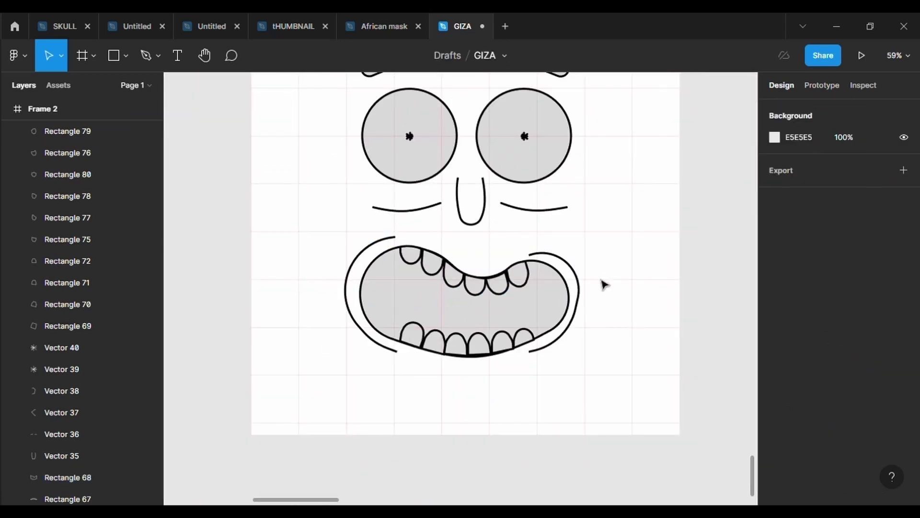
Step: Give two lower teeth, including Rectangle 71, a corner rounding of 50
scroll(446, 311, "up", 4)
scroll(448, 318, "up", 1)
left_click(517, 384)
double_click(523, 405)
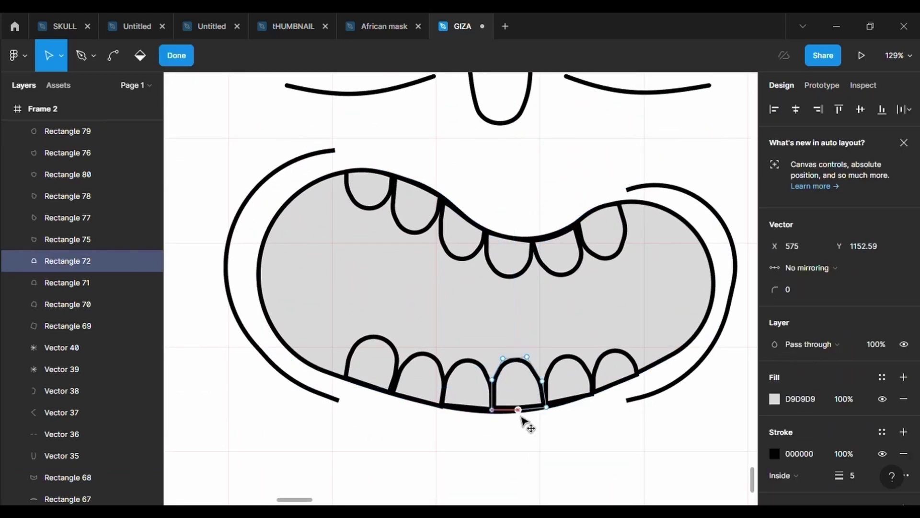
left_click(787, 290)
type("50")
key("Return")
scroll(551, 407, "up", 3)
left_click(417, 374)
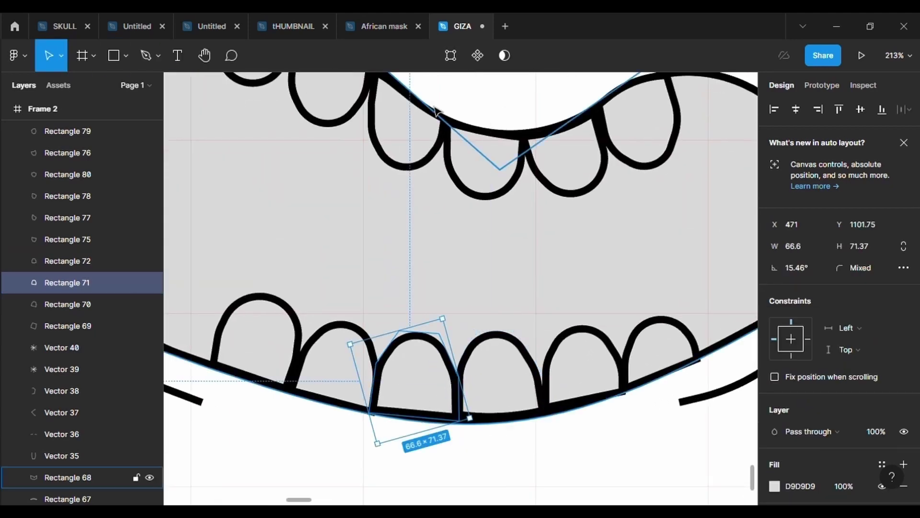
key("Return")
type("50")
key("Return")
key("Escape")
Step: Give Rectangle 70 a corner rounding of 50 as well
key("Tab")
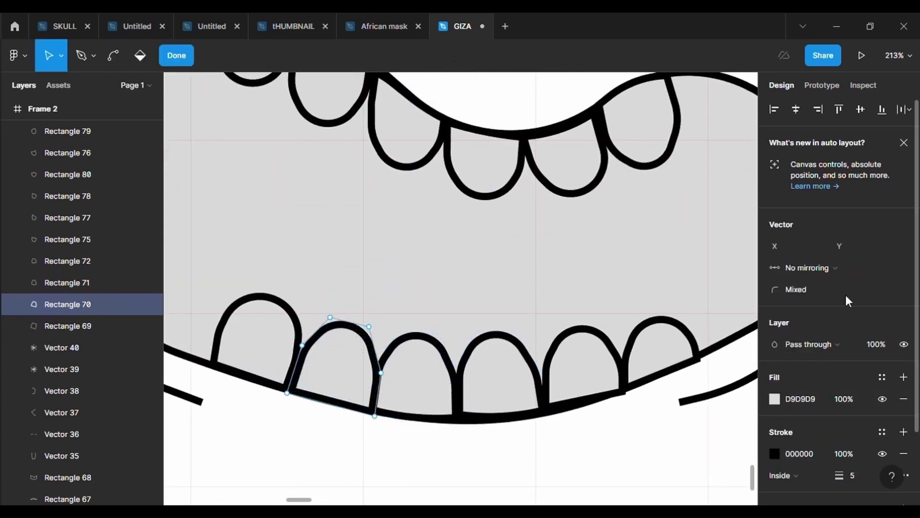
key("Return")
left_click(787, 289)
type("500")
key("Return")
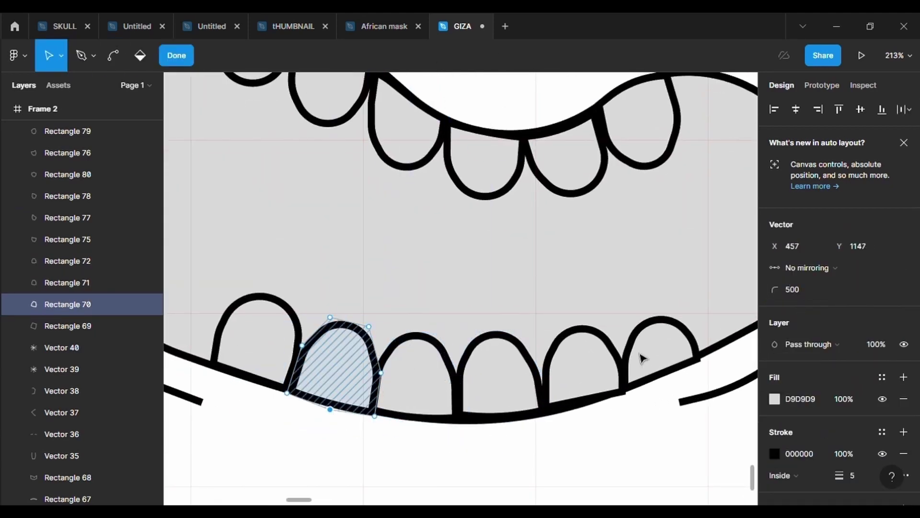
key("Escape")
key("Return")
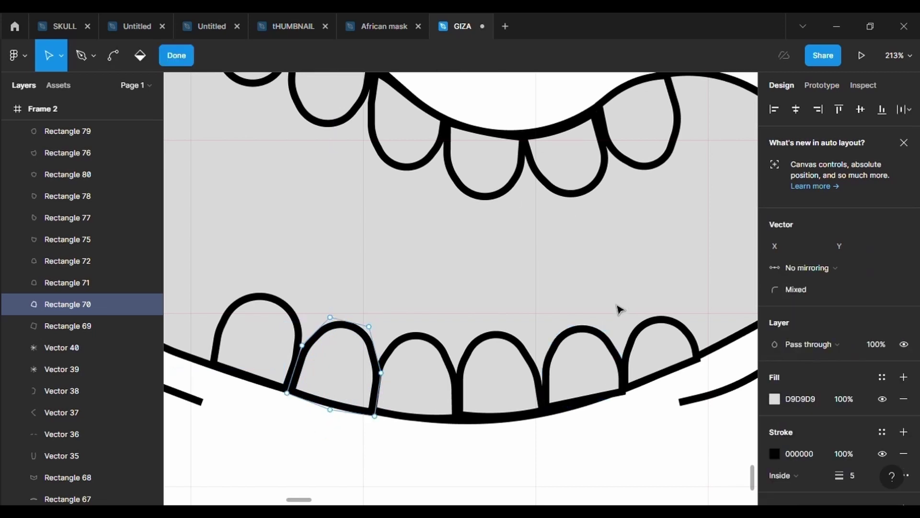
key("Escape")
Step: Round the lower-right tooth's corners with a 500 radius
double_click(623, 391)
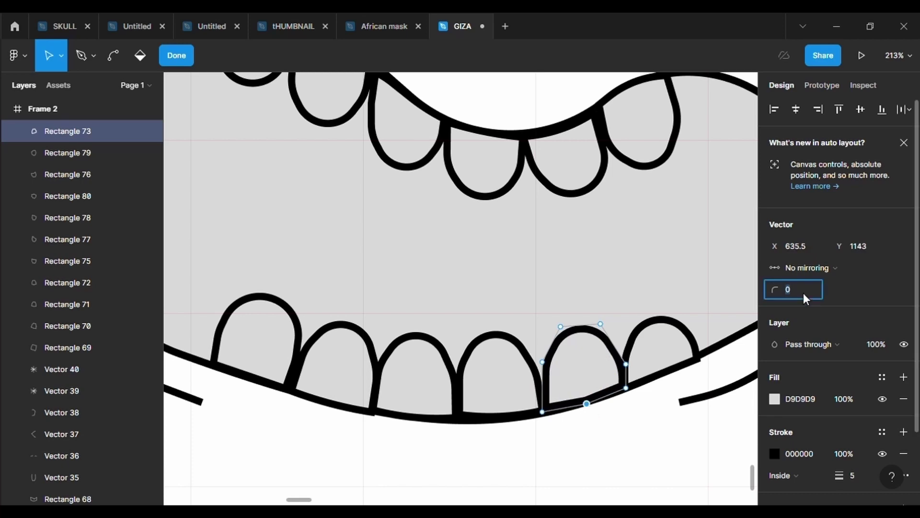
type("500")
key("Return")
scroll(638, 357, "up", 3, "ctrl")
key("Escape")
key("Escape")
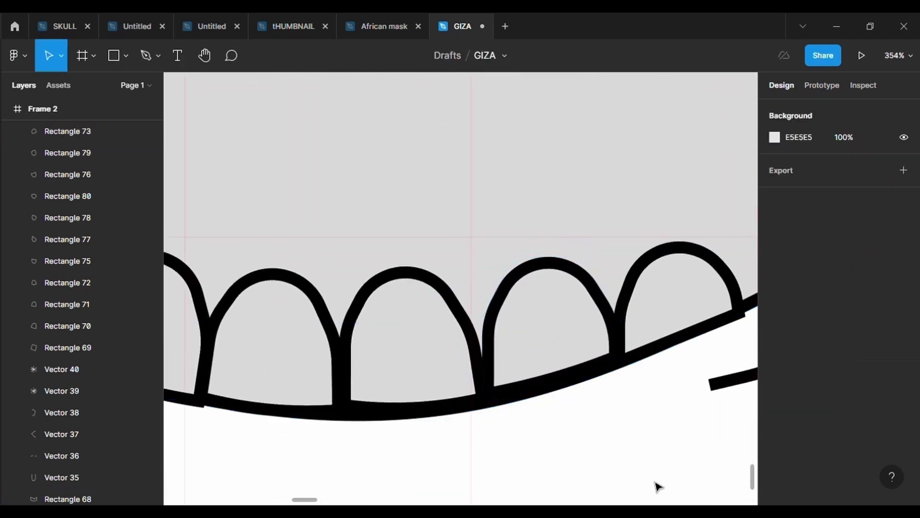
scroll(657, 485, "up", 2)
Step: Paste a new tooth and bend its bottom edge down along the lip
key("ctrl+v")
key("Return")
key("Escape")
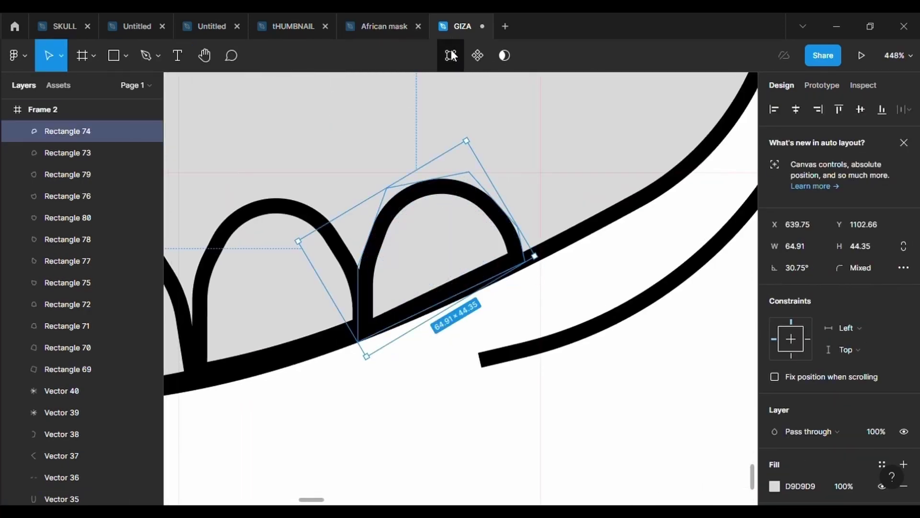
left_click(452, 55)
left_click_drag(458, 296, 462, 305)
left_click_drag(358, 342, 358, 336)
Step: Give the new tooth's outline points a 500 corner radius
left_click(794, 292)
type("500")
key("Return")
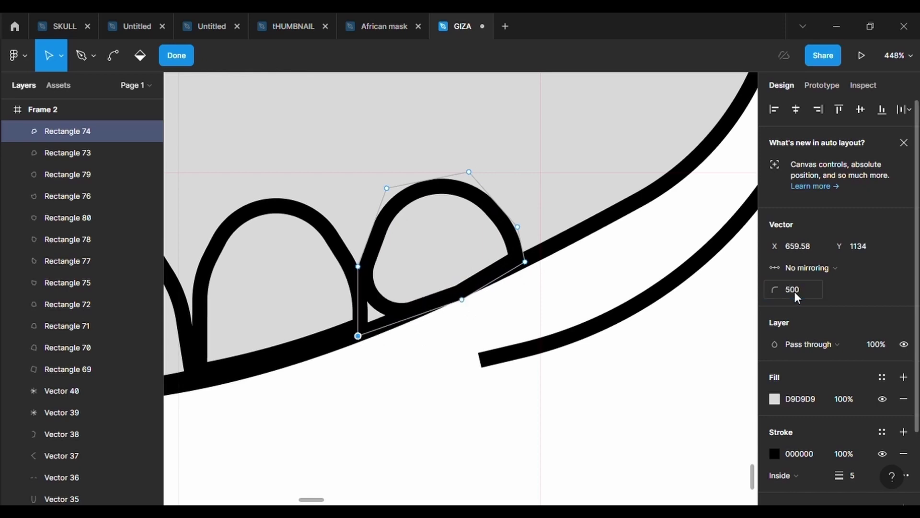
left_click(810, 293)
type("500")
key("Return")
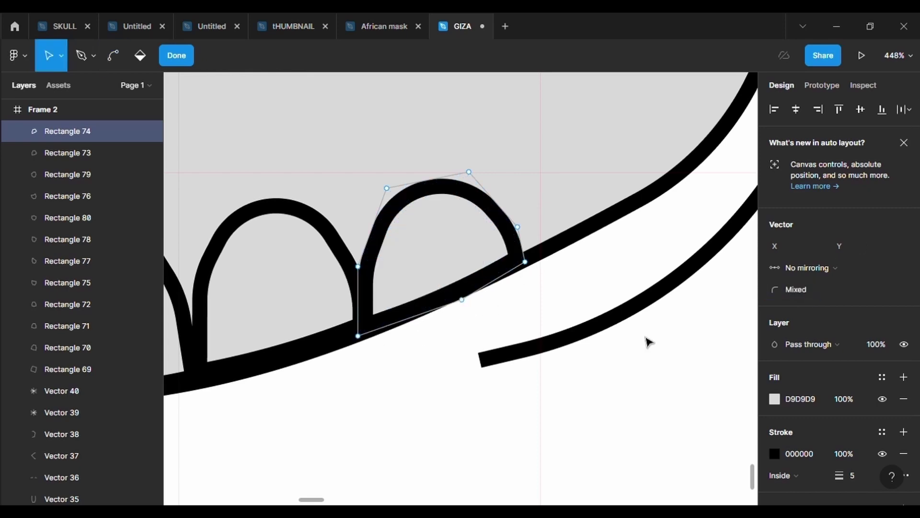
key("Escape")
key("Escape")
scroll(648, 343, "down", 5)
scroll(648, 343, "up", 3)
scroll(649, 341, "up", 2)
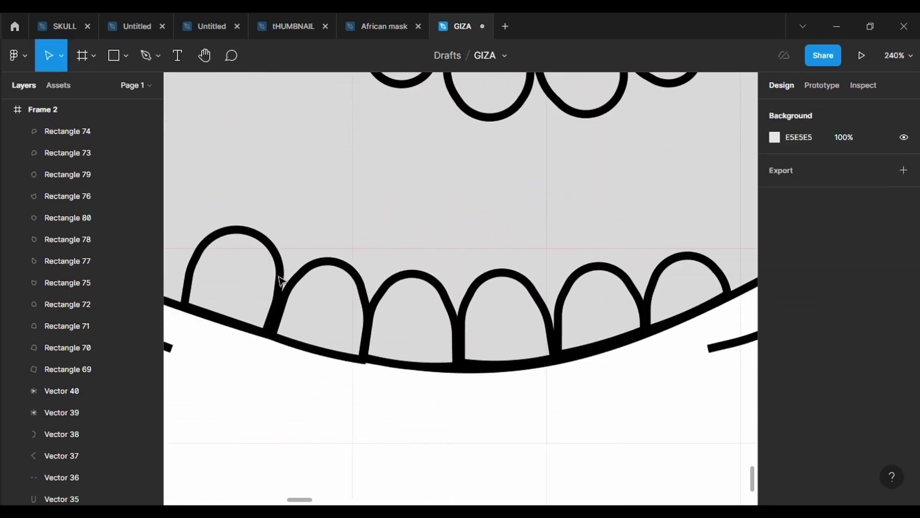
Step: Nudge a lower tooth into line along the lip
left_click_drag(281, 279, 335, 302)
left_click(241, 274)
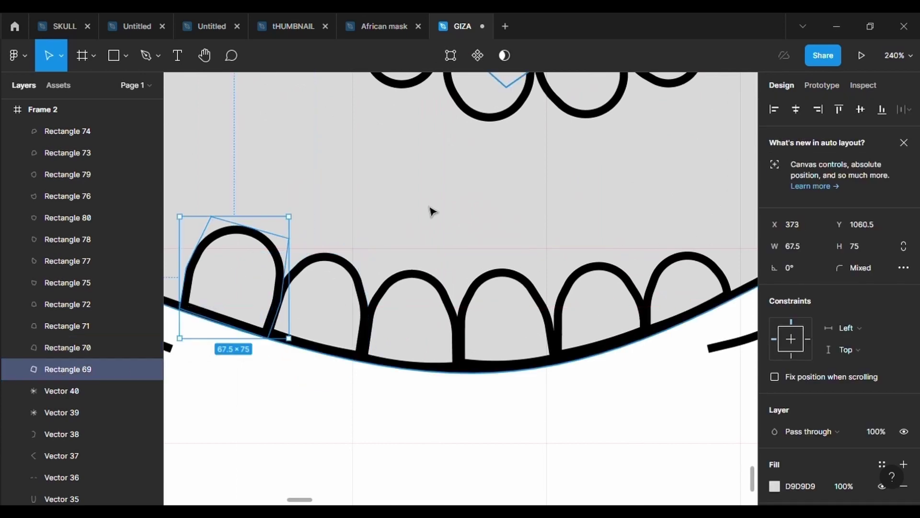
left_click(432, 212)
scroll(431, 212, "down", 5)
left_click(661, 248)
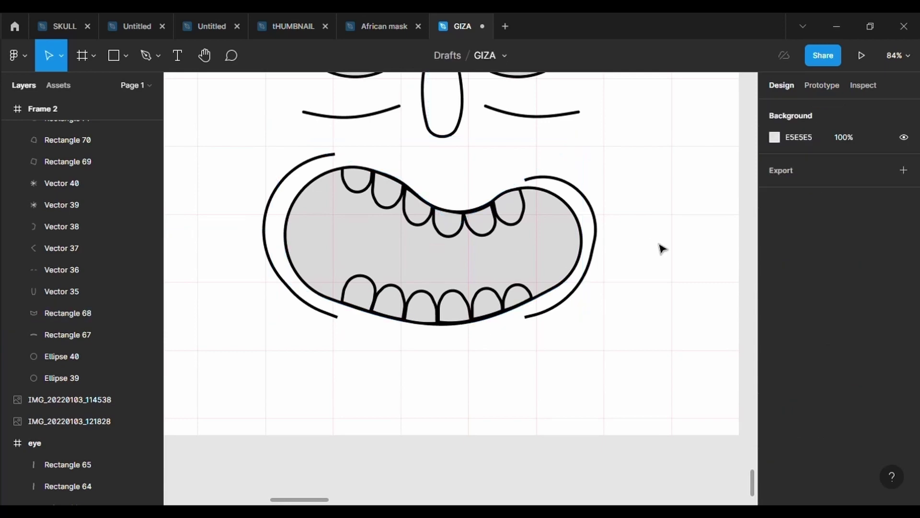
Step: Draw a tall narrow 47 × 142 rectangle at the mouth's left end
left_click(126, 55)
left_click(125, 88)
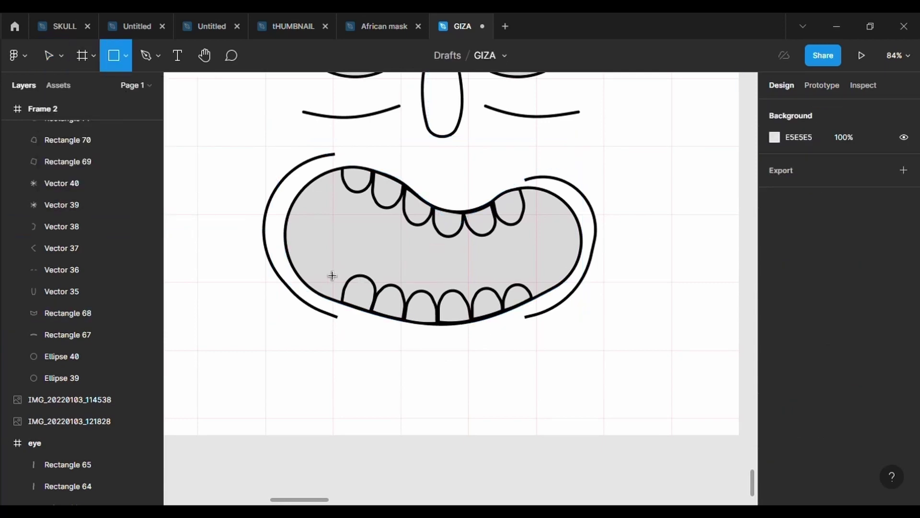
left_click_drag(314, 242, 340, 303)
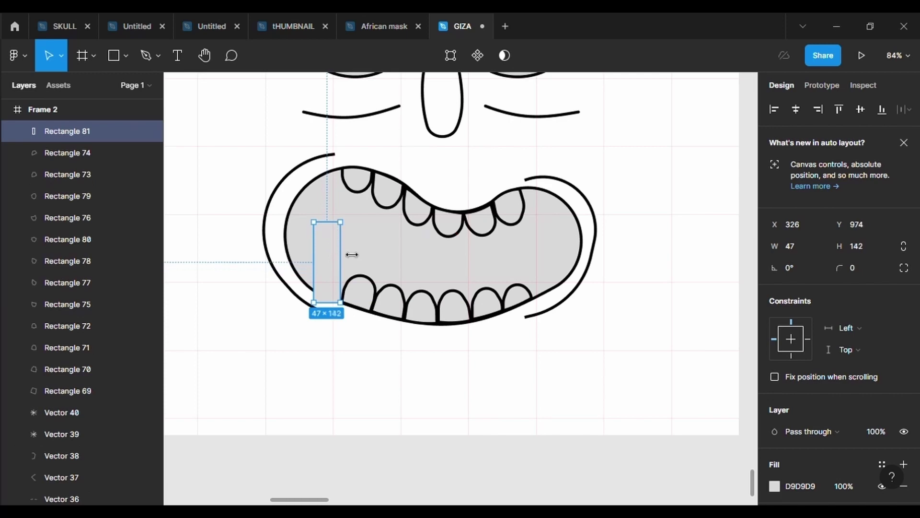
Step: Narrow and tilt the new rectangle and give it a 5 px black outline
left_click_drag(351, 255, 360, 233)
left_click_drag(328, 262, 345, 258)
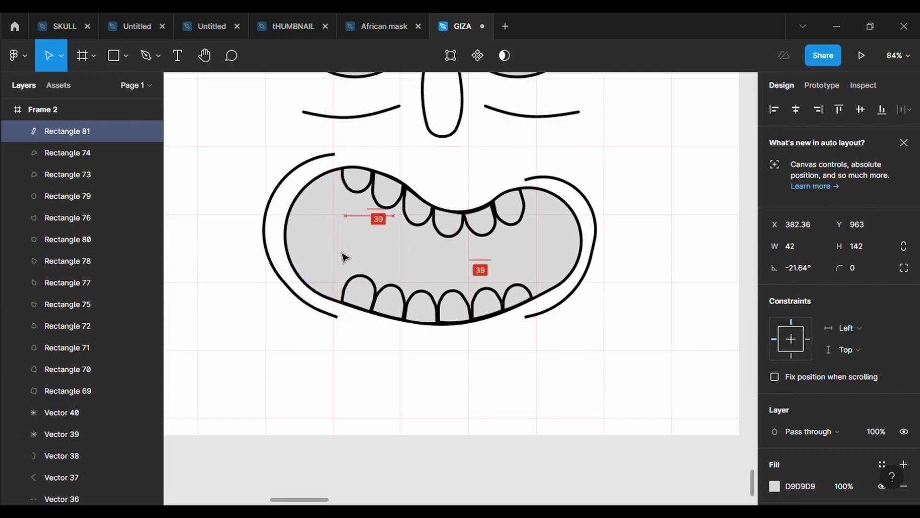
scroll(815, 422, "down", 3)
left_click(904, 387)
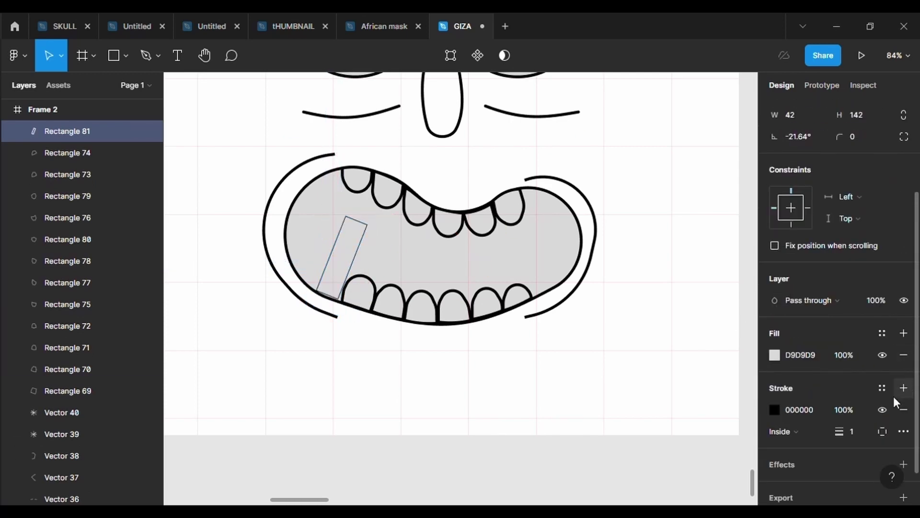
type("5")
key("Return")
scroll(299, 299, "up", 5)
scroll(299, 298, "up", 1)
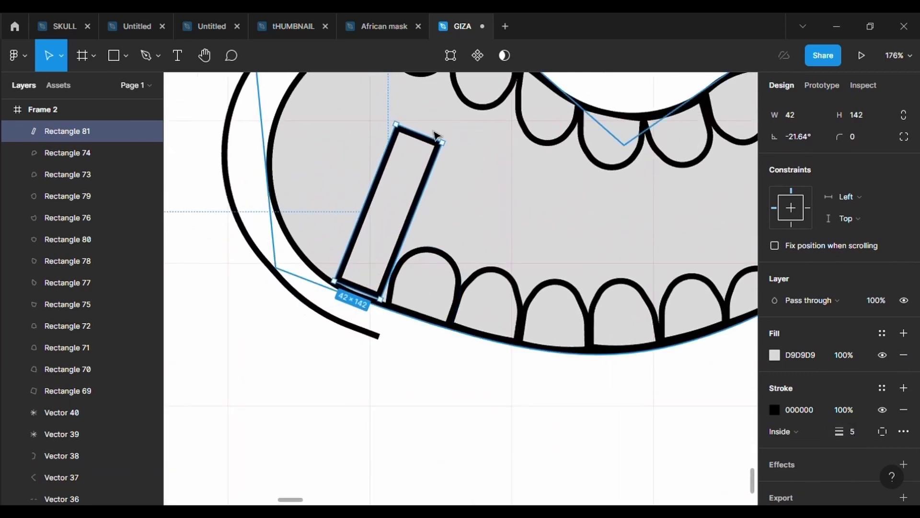
Step: Drag the rectangle's vertices to bend its top into an angled hook
key("Return")
left_click_drag(442, 143, 483, 162)
left_click_drag(396, 124, 449, 131)
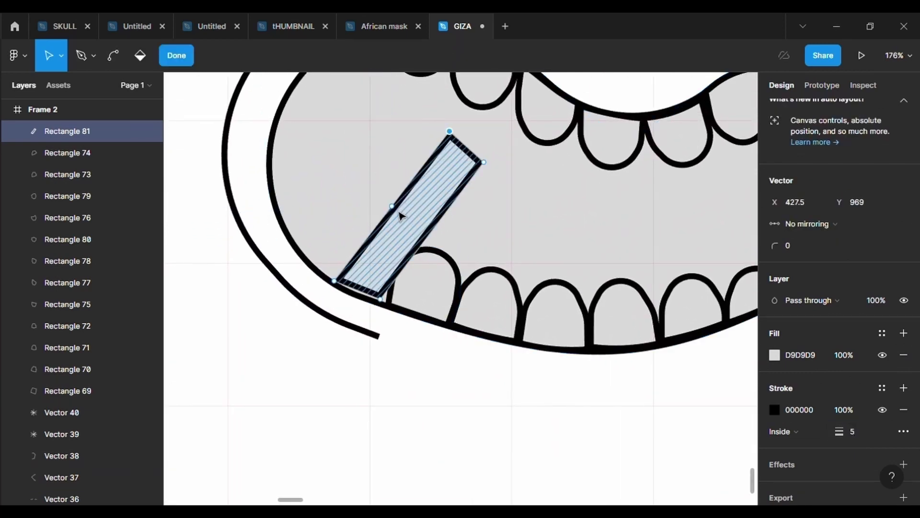
left_click_drag(391, 205, 359, 182)
left_click_drag(432, 231, 411, 222)
key("Escape")
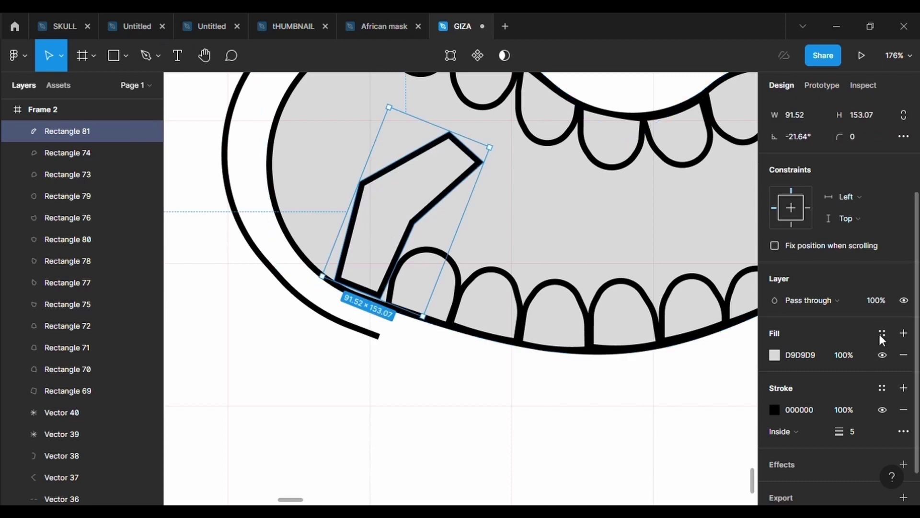
left_click(860, 137)
type("500")
Step: Set a chosen point's corner radius to 0 and move the tongue's bottom point
key("Return")
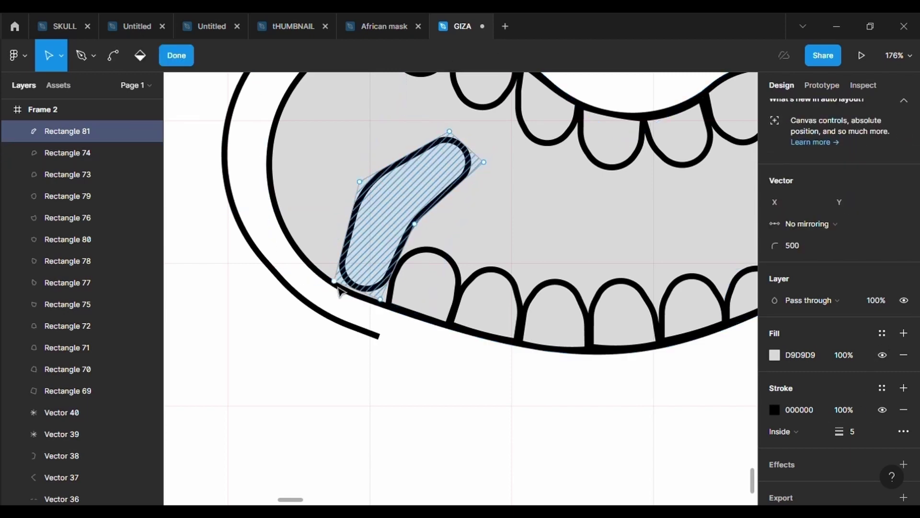
left_click(796, 245)
type("0")
key("Return")
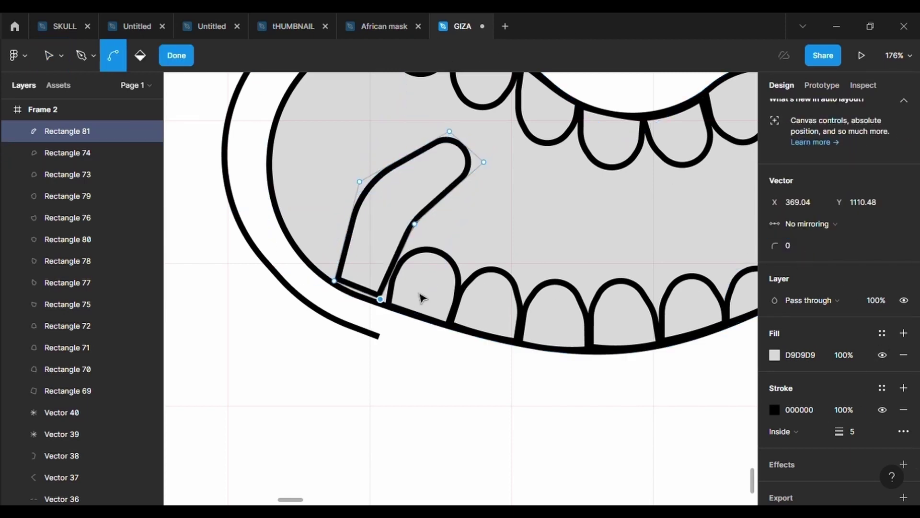
scroll(421, 293, "up", 3, "ctrl")
left_click_drag(322, 302, 366, 314)
Step: Bring a lower tooth in front of the tongue and move the tongue's bottom point across it
left_click(397, 309)
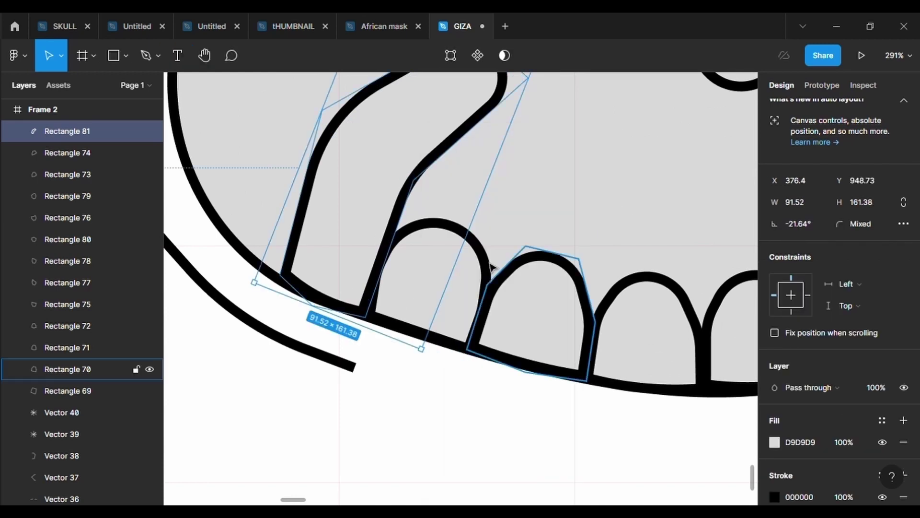
right_click(473, 317)
left_click(601, 227)
double_click(399, 315)
left_click_drag(366, 318, 397, 322)
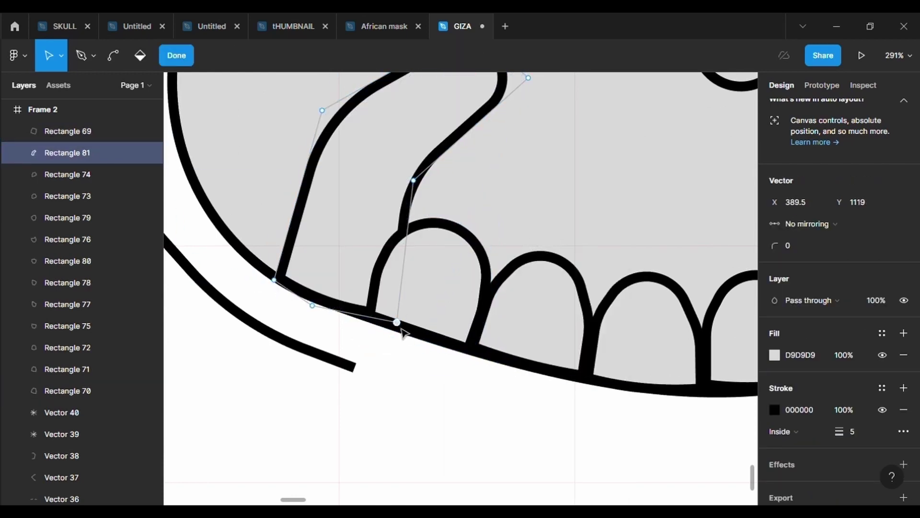
key("Escape")
Step: Move the tongue's right, top and left corners to flatten the bend
scroll(640, 139, "up", 3)
key("Return")
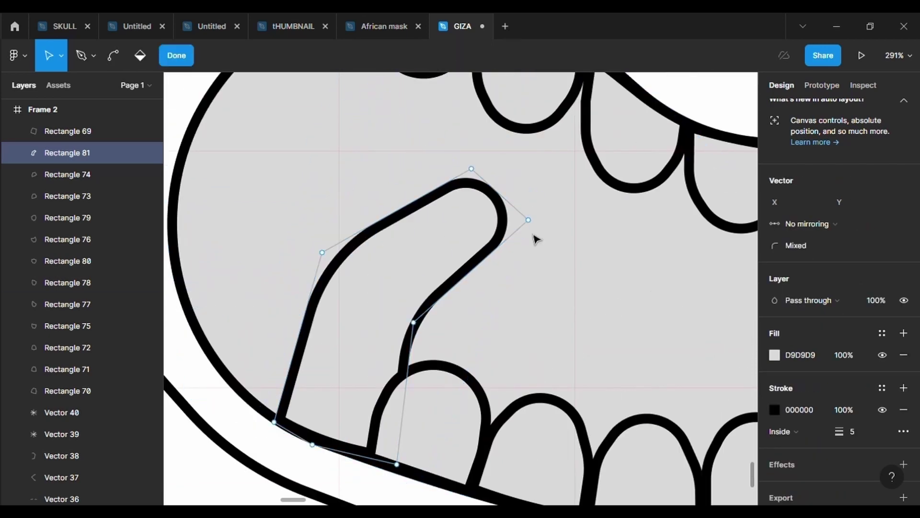
left_click_drag(528, 220, 594, 246)
left_click_drag(471, 168, 548, 209)
left_click_drag(323, 252, 307, 203)
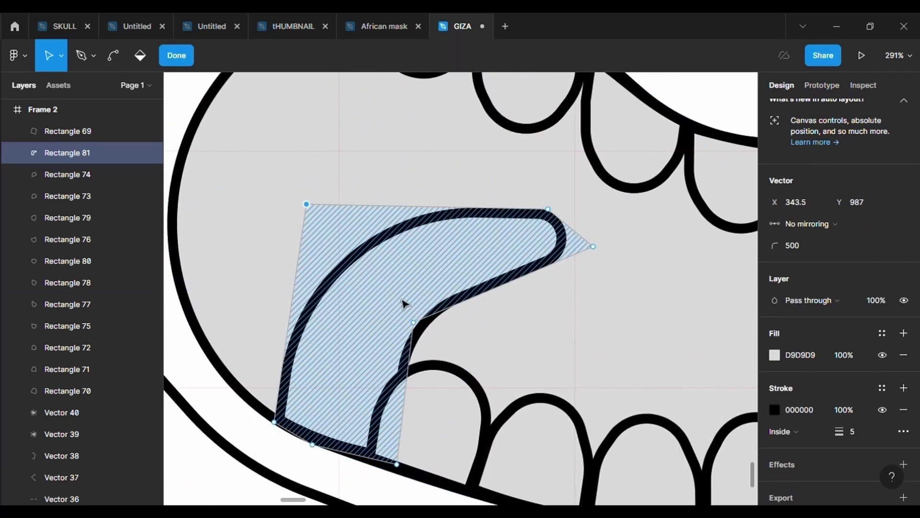
scroll(446, 311, "down", 5, "ctrl")
Step: Pull the tongue's tip further right and adjust its tip points into a curl
left_click_drag(494, 269, 527, 292)
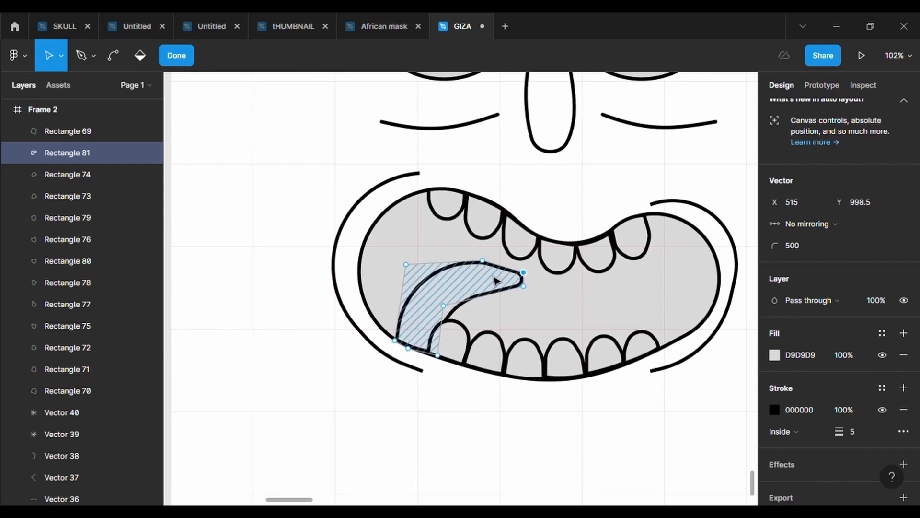
left_click_drag(483, 260, 492, 258)
left_click_drag(443, 305, 451, 296)
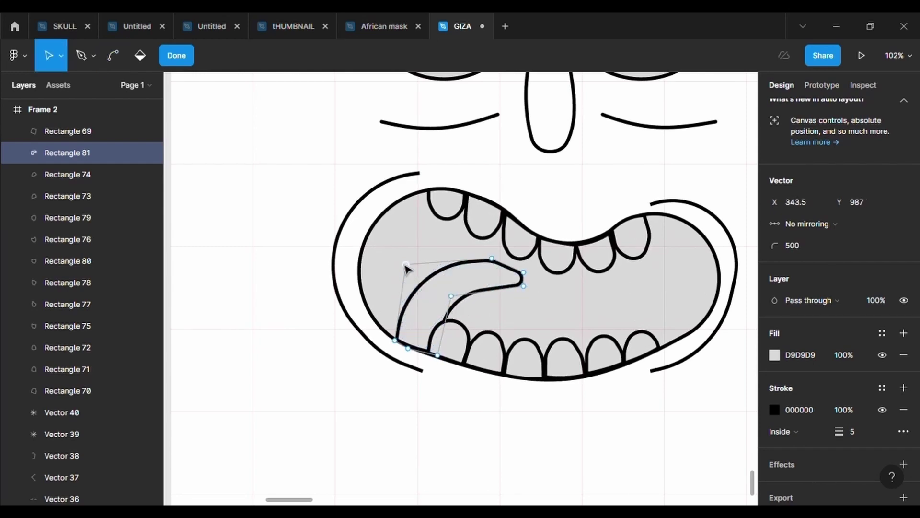
left_click_drag(441, 263, 466, 255)
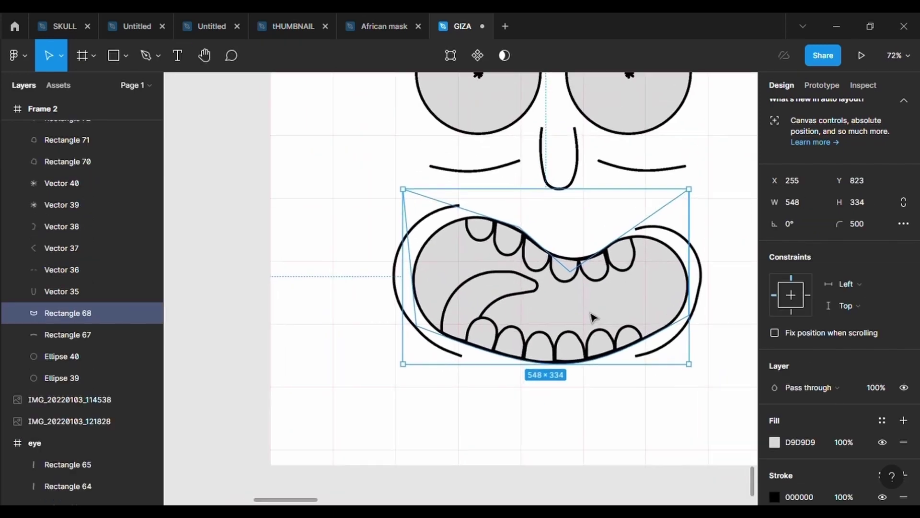
left_click(493, 263)
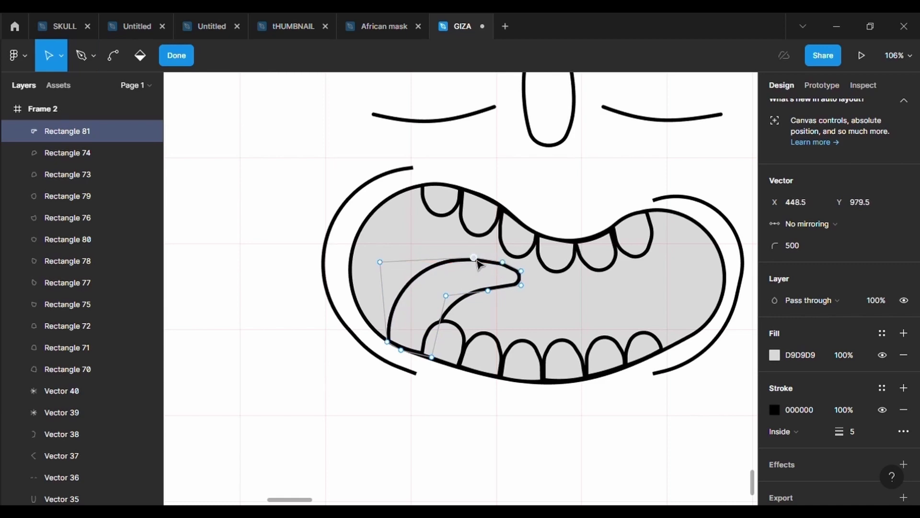
left_click_drag(488, 291, 488, 285)
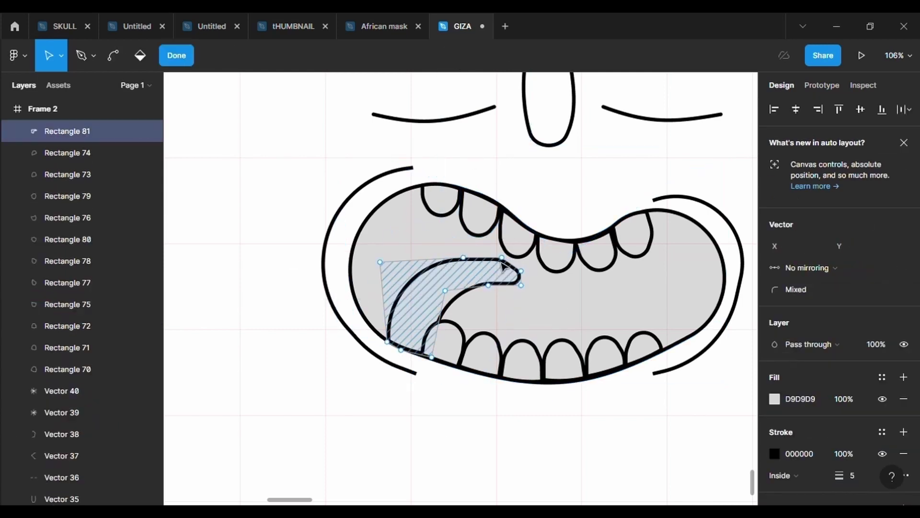
left_click_drag(514, 274, 511, 277)
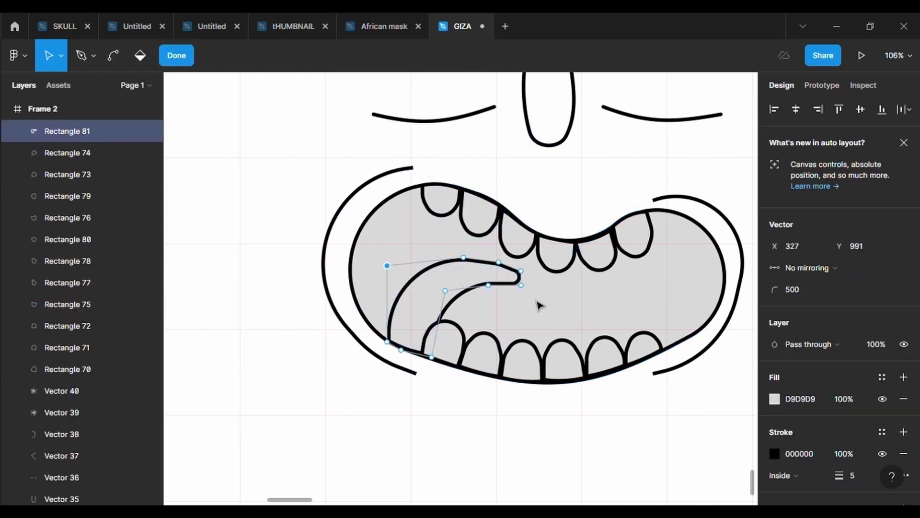
scroll(501, 290, "up", 5)
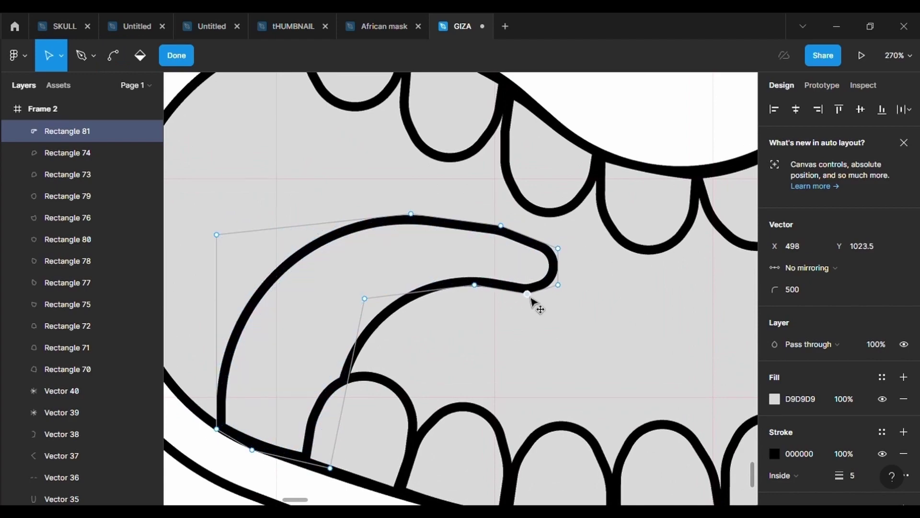
key("Escape")
Step: Smooth the tongue's upper curve point, then deselect to view the whole face
scroll(581, 328, "down", 5)
right_click(578, 324)
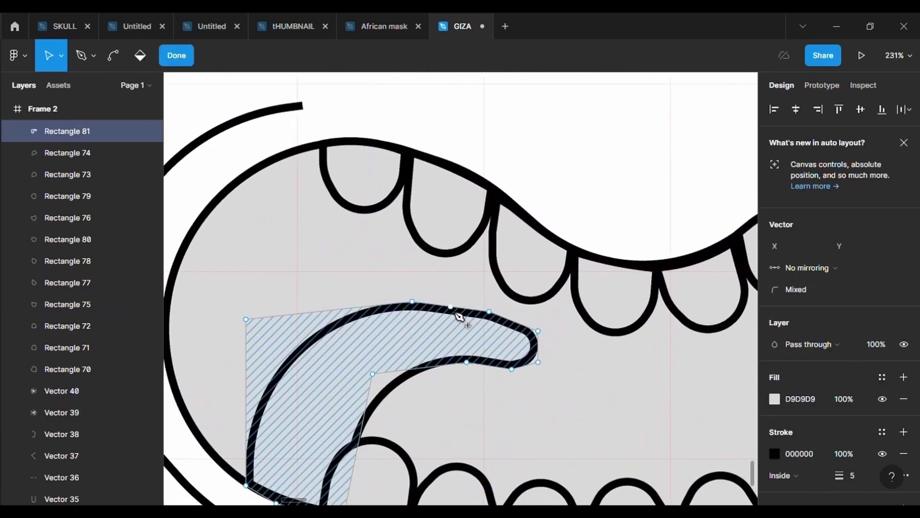
left_click(451, 307)
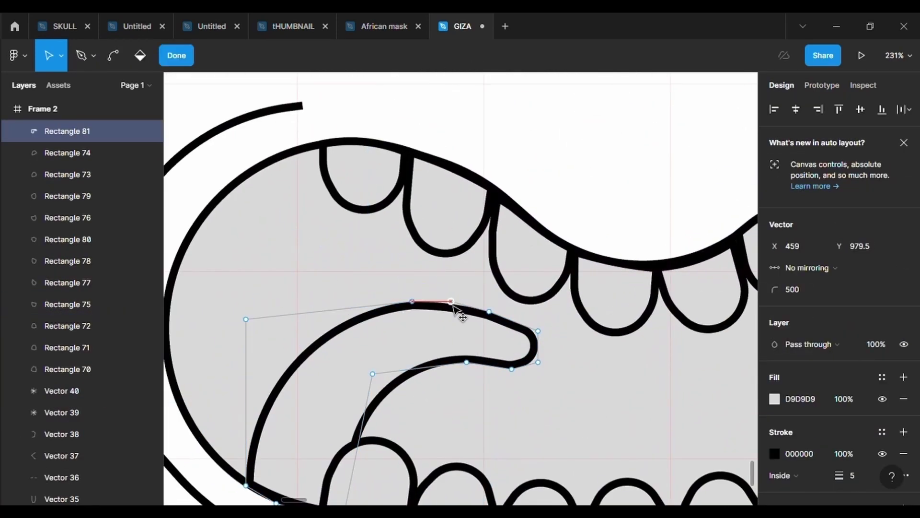
mouse_move(246, 319)
left_mouse_down()
mouse_move(236, 322)
mouse_move(230, 311)
left_mouse_up()
key("Escape")
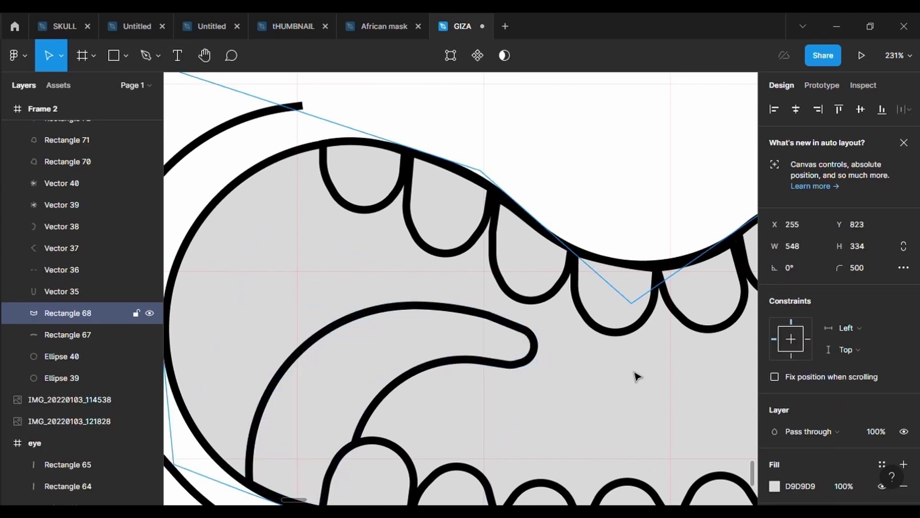
scroll(637, 376, "down", 5)
left_click(416, 269)
scroll(388, 290, "down", 2)
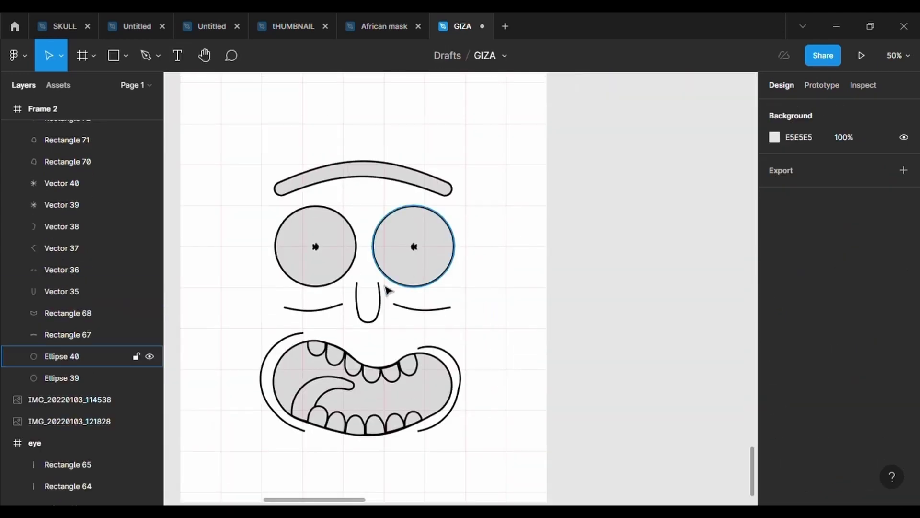
Step: Stretch the nose (Vector 35) taller to 70 × 181, reaching toward the mouth
left_click(382, 314)
left_click_drag(380, 322, 380, 352)
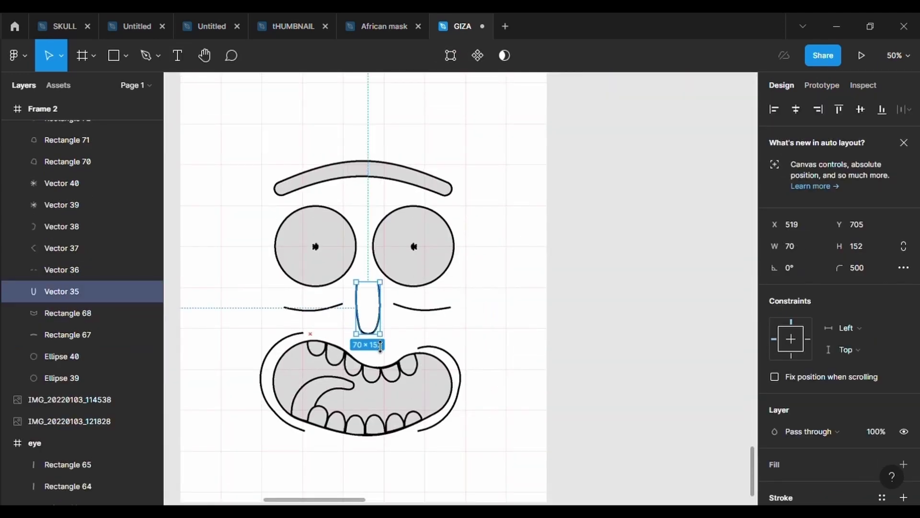
left_click(480, 328)
Step: Pick the Rectangle tool and zoom in on the mouth
scroll(480, 324, "down", 1)
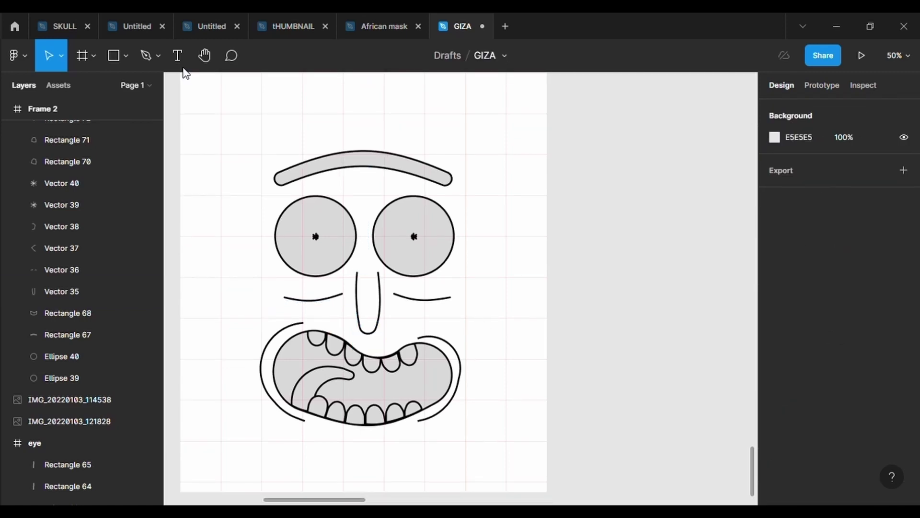
left_click(115, 66)
scroll(364, 344, "up", 3, "ctrl")
scroll(276, 272, "up", 2, "ctrl")
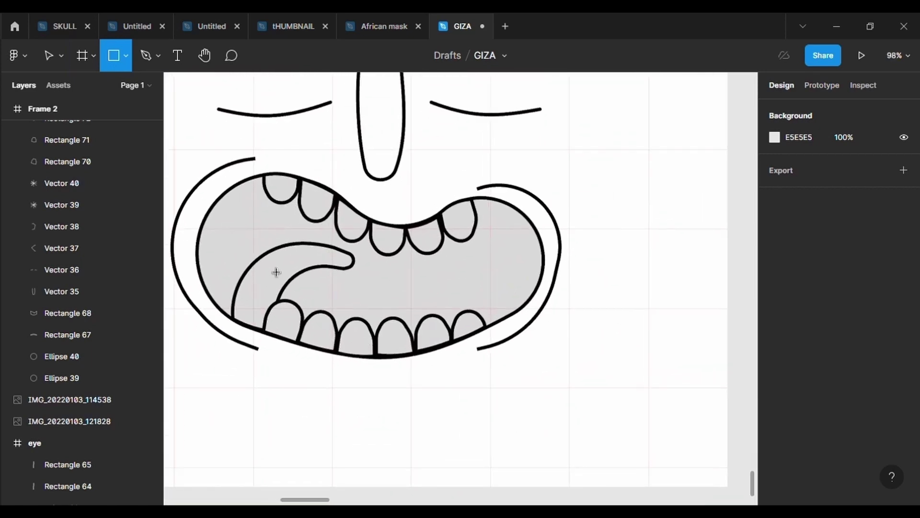
Step: Draw a grey rectangle over the mouth and send it behind the mouth drawing
left_click_drag(203, 163, 559, 358)
right_click(490, 125)
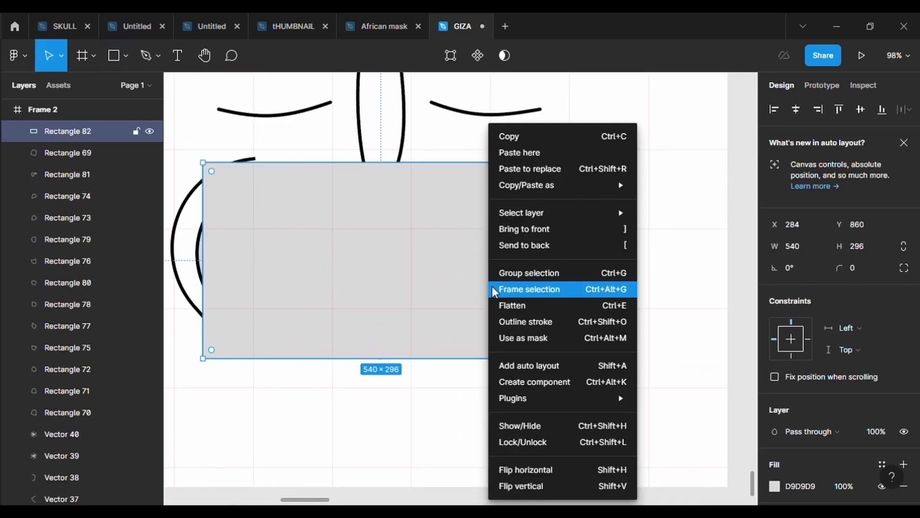
key("Escape")
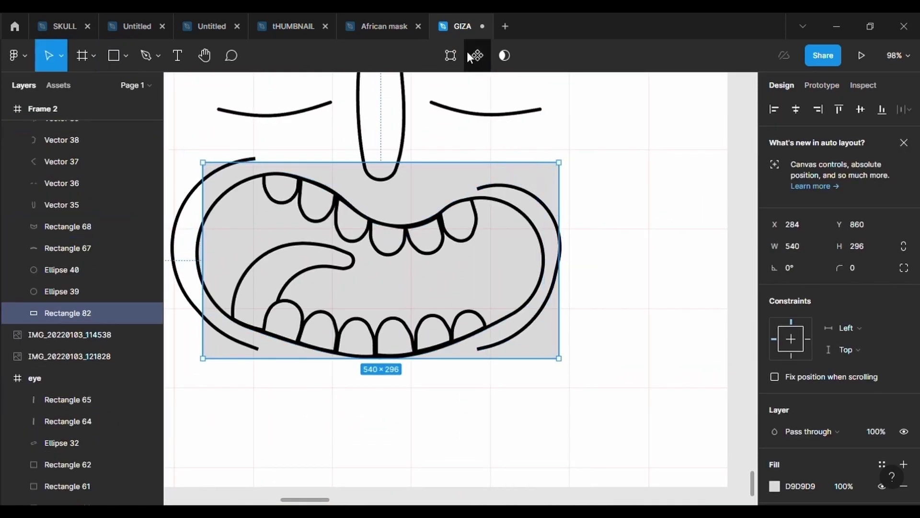
key("Return")
scroll(579, 271, "up", 2, "ctrl")
key("v")
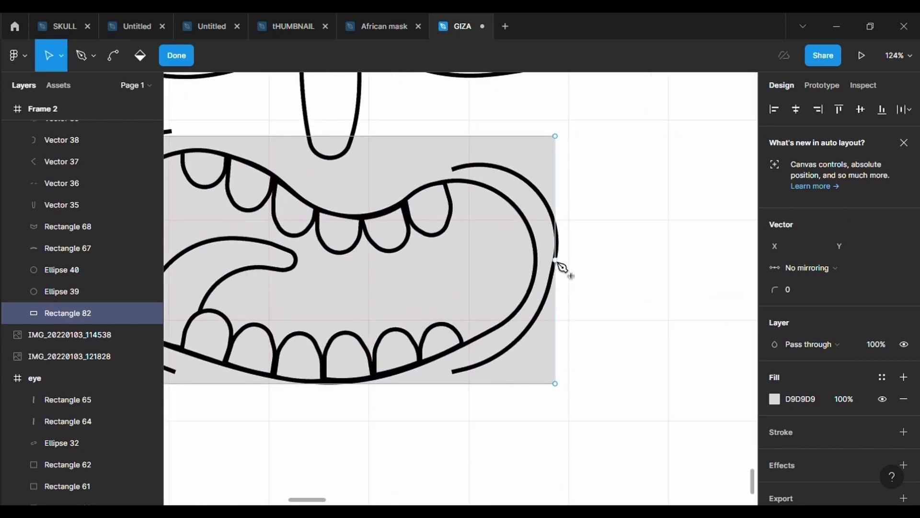
left_click(557, 239)
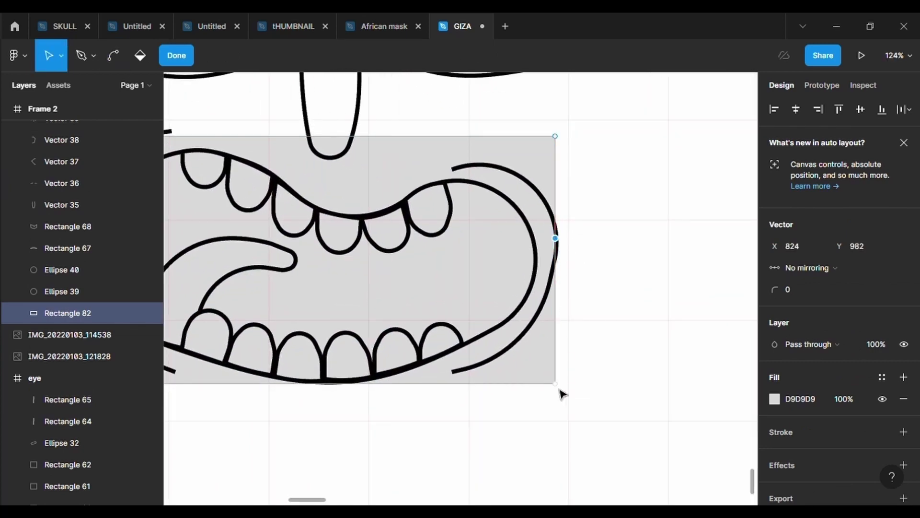
mouse_move(556, 384)
left_mouse_down()
mouse_move(545, 330)
mouse_move(562, 415)
left_mouse_up()
key("Escape")
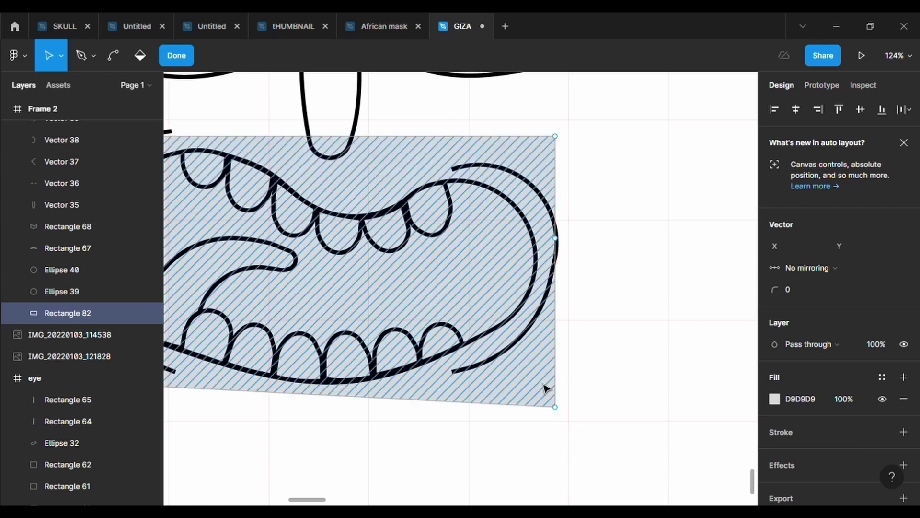
Step: Round the backing with a 500 corner radius and drag its points to fit the mouth
left_click(880, 272)
type("500")
key("Return")
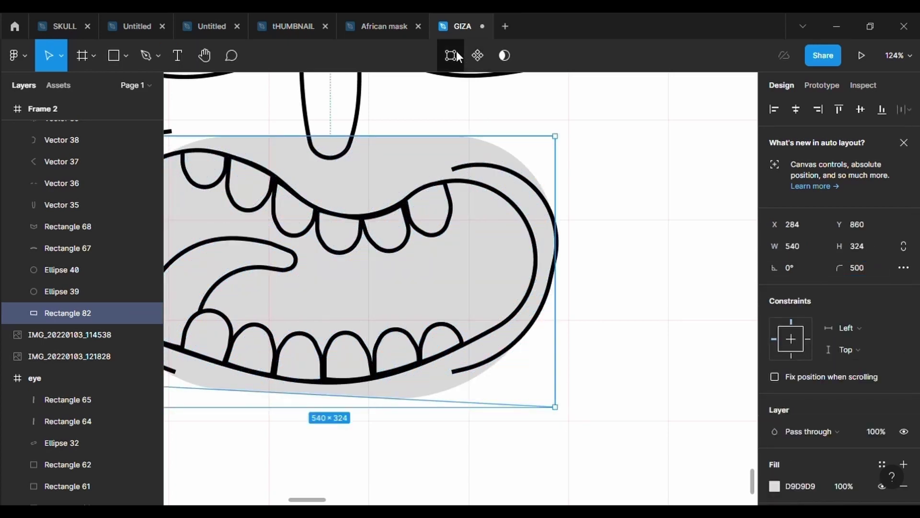
double_click(553, 140)
left_click_drag(551, 138, 541, 151)
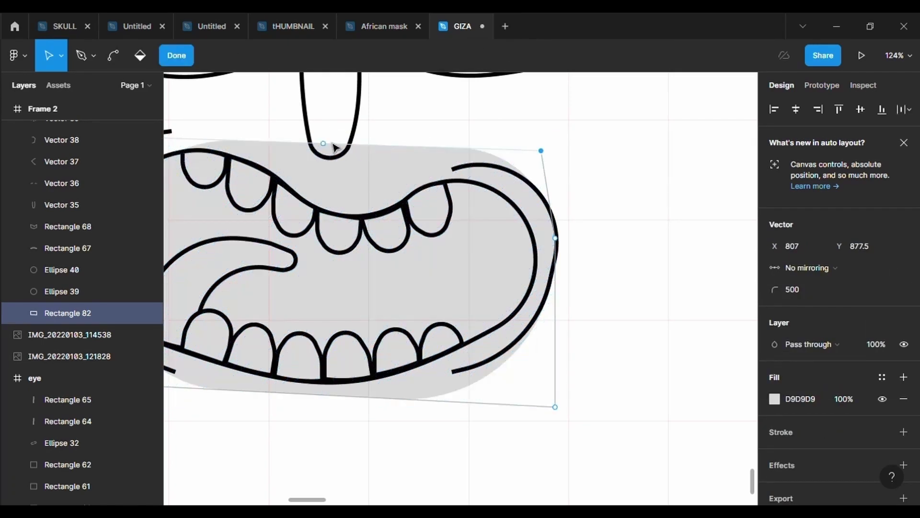
left_click_drag(437, 163, 451, 169)
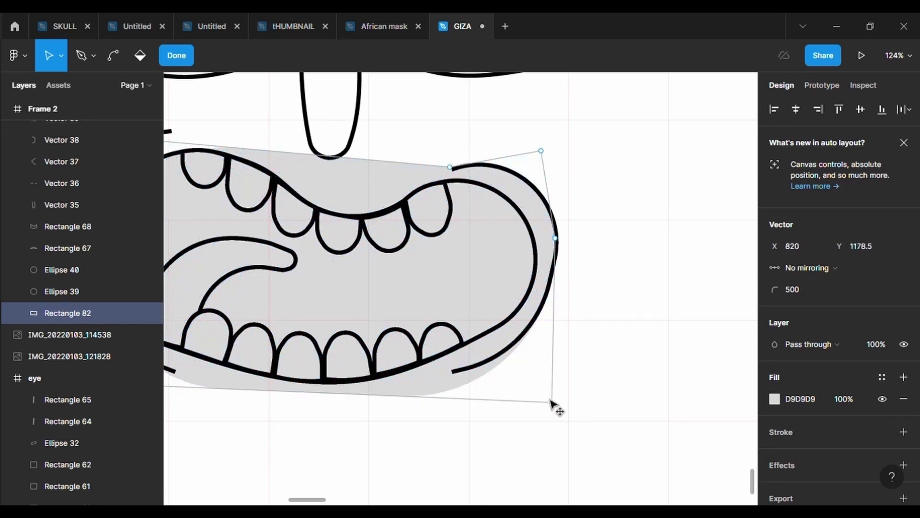
left_click_drag(556, 406, 548, 397)
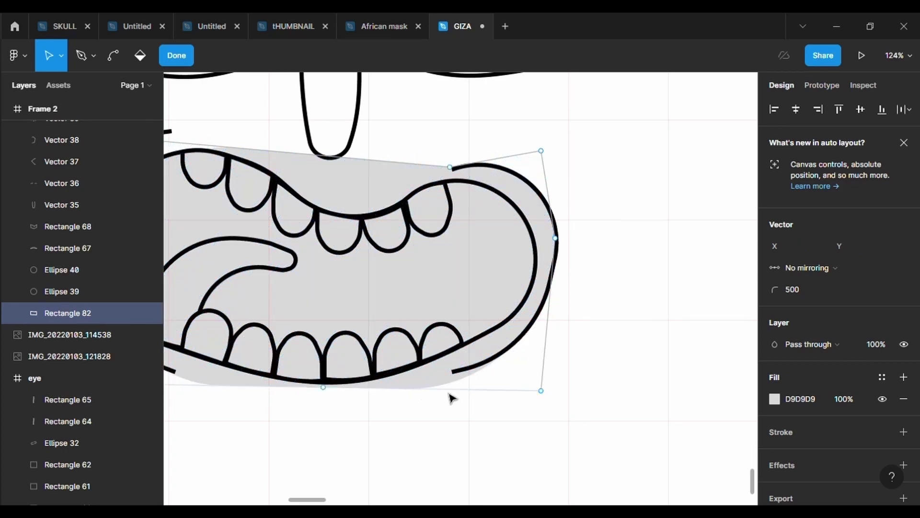
left_click_drag(323, 386, 410, 369)
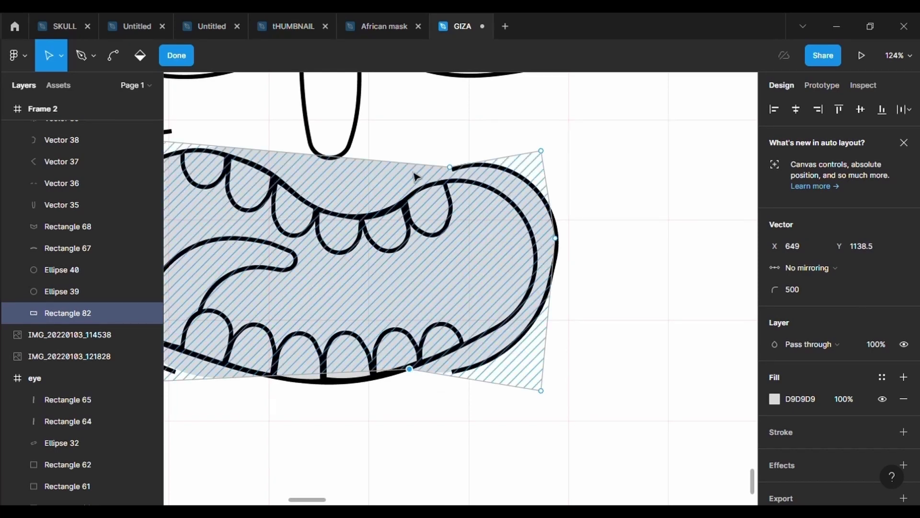
key("Escape")
left_click(636, 278)
scroll(639, 279, "left", 3)
Step: Drag Rectangle 82's left points out to the lip line and a top point up toward the nose
scroll(640, 280, "left", 3)
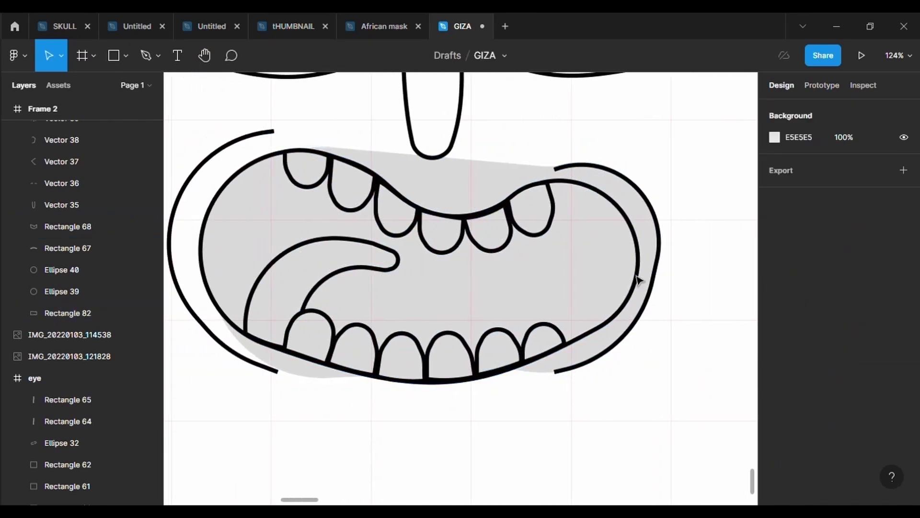
scroll(639, 279, "left", 4)
left_click(555, 179)
key("Return")
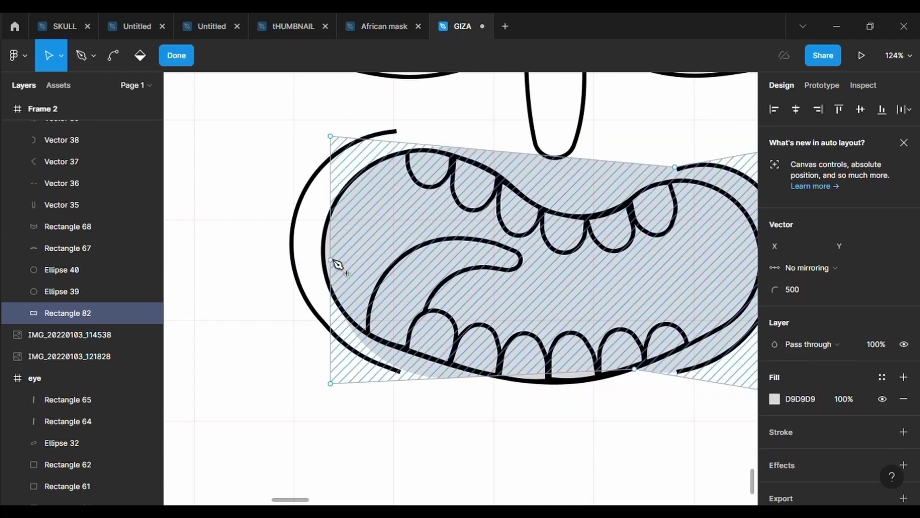
left_click_drag(331, 259, 285, 236)
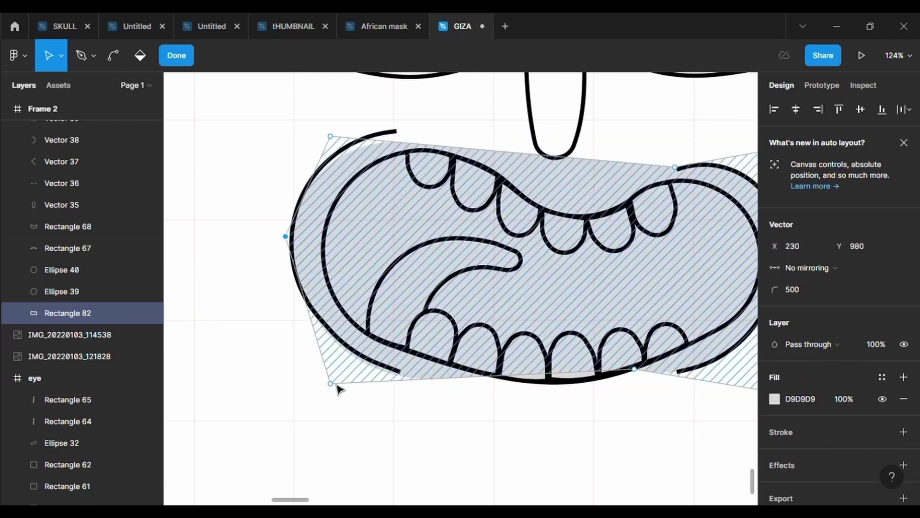
left_click_drag(331, 384, 339, 380)
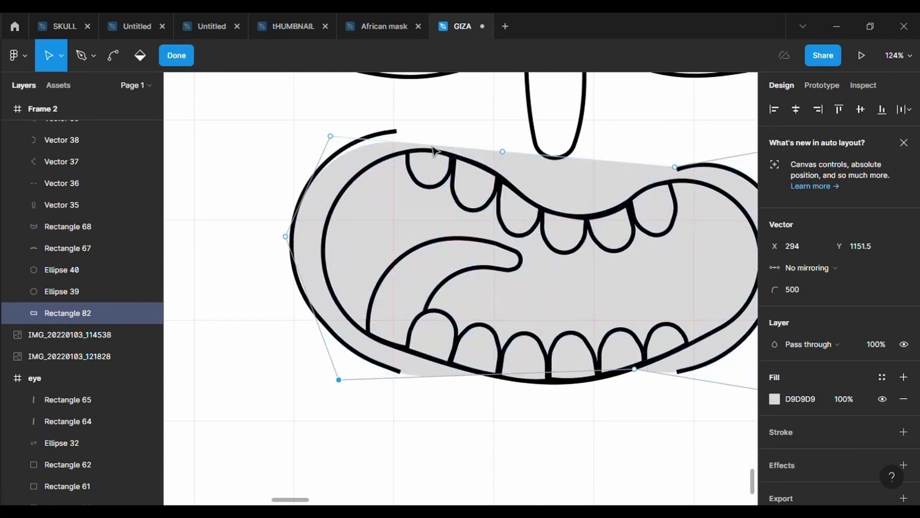
left_click_drag(483, 150, 472, 130)
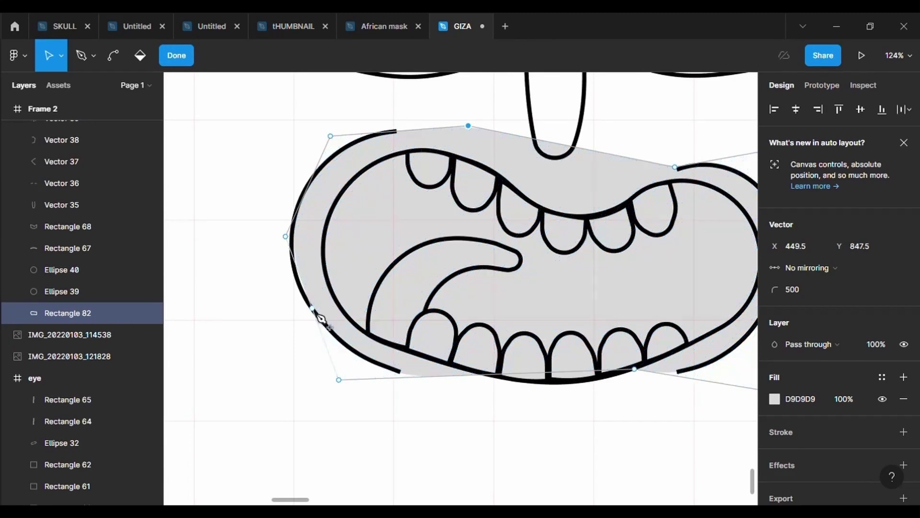
left_click_drag(313, 308, 284, 248)
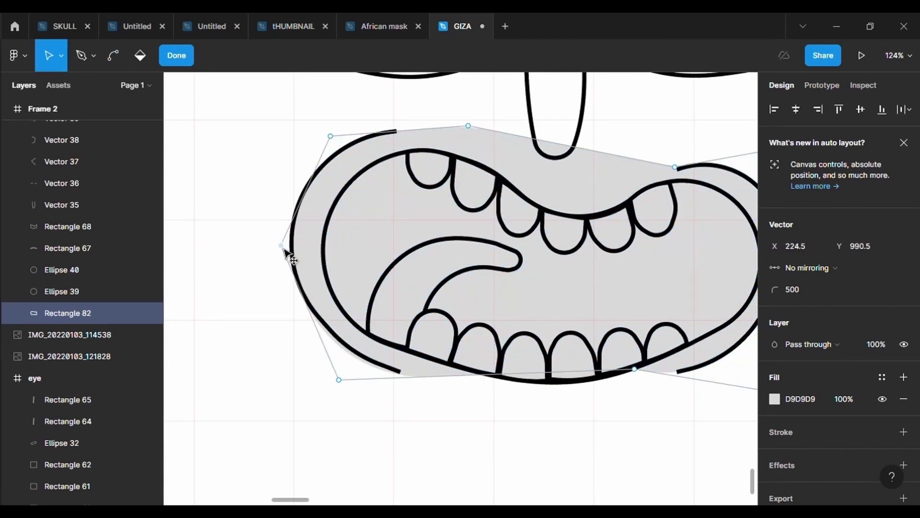
left_click(498, 444)
scroll(641, 428, "down", 2)
Step: Zoom out to about 64% to view the whole face with its grey-filled mouth
scroll(641, 428, "down", 2)
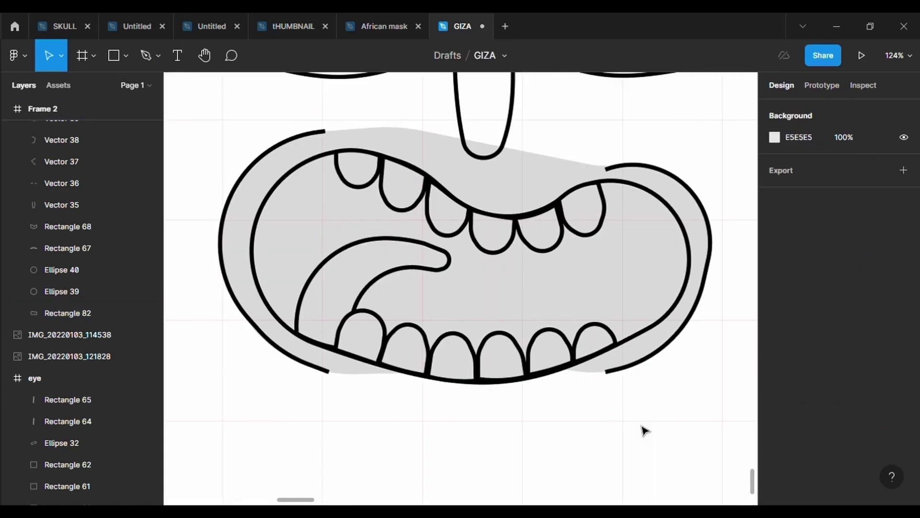
scroll(642, 428, "down", 2)
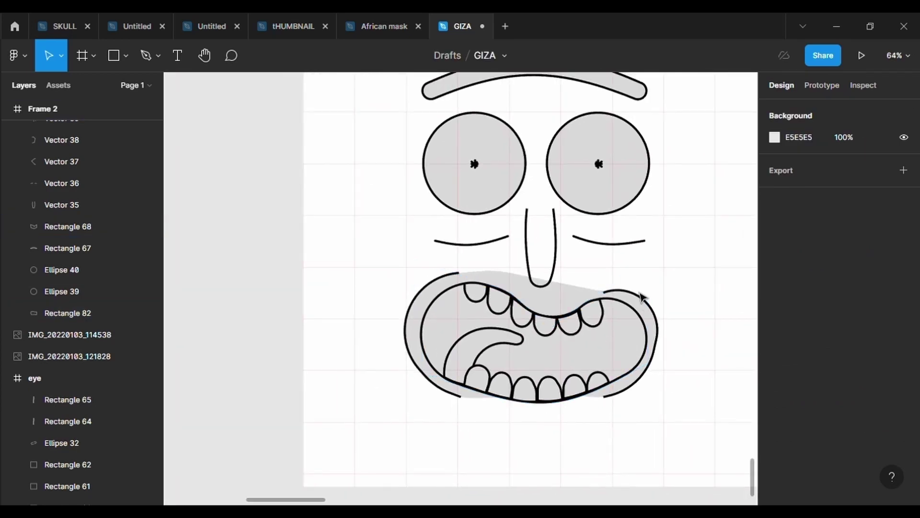
scroll(585, 286, "down", 2)
scroll(585, 286, "up", 2)
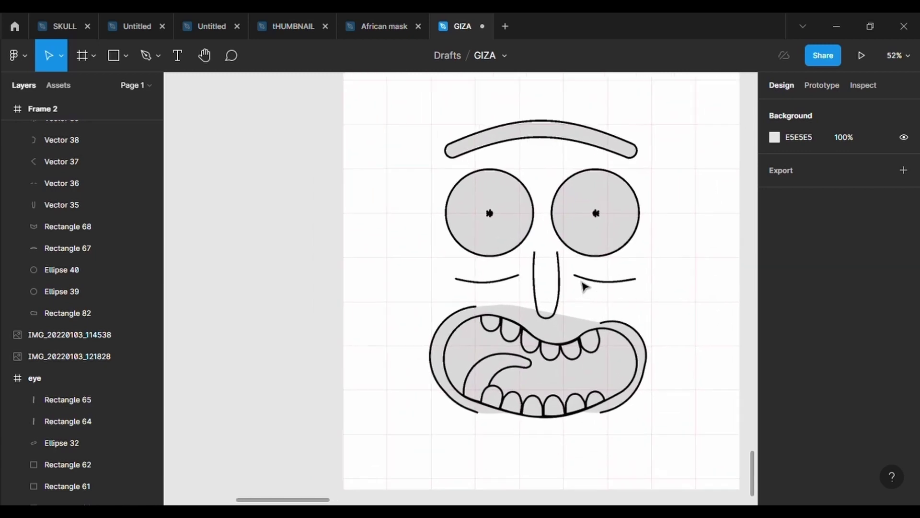
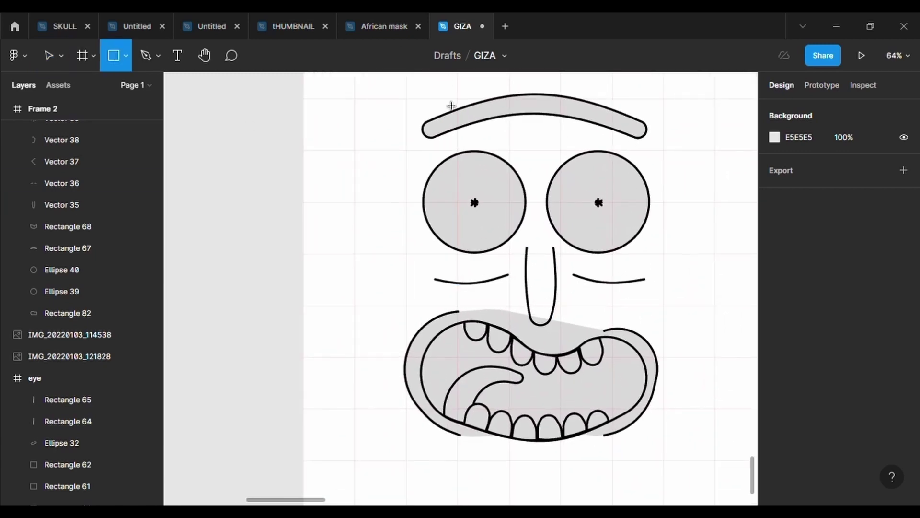
Step: Draw a grey rectangle over the face and send it behind the face drawing
left_click_drag(438, 80, 637, 491)
right_click(573, 447)
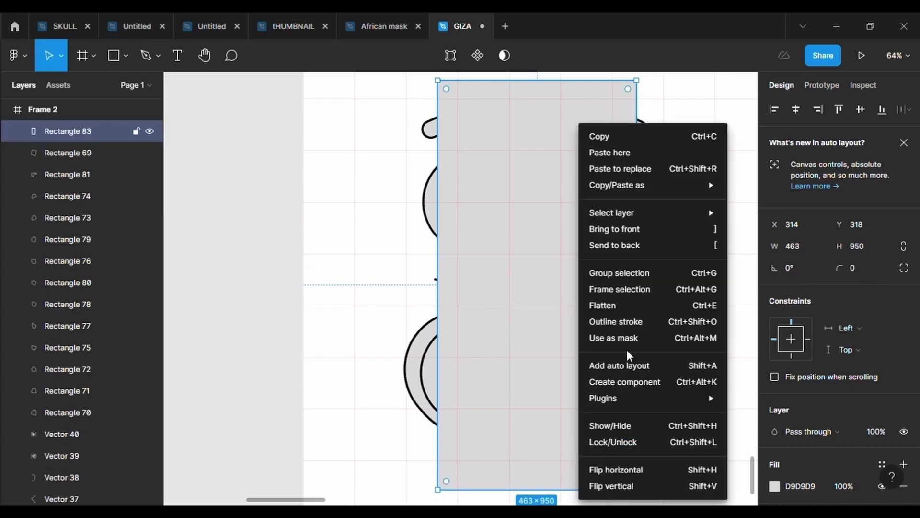
left_click(618, 247)
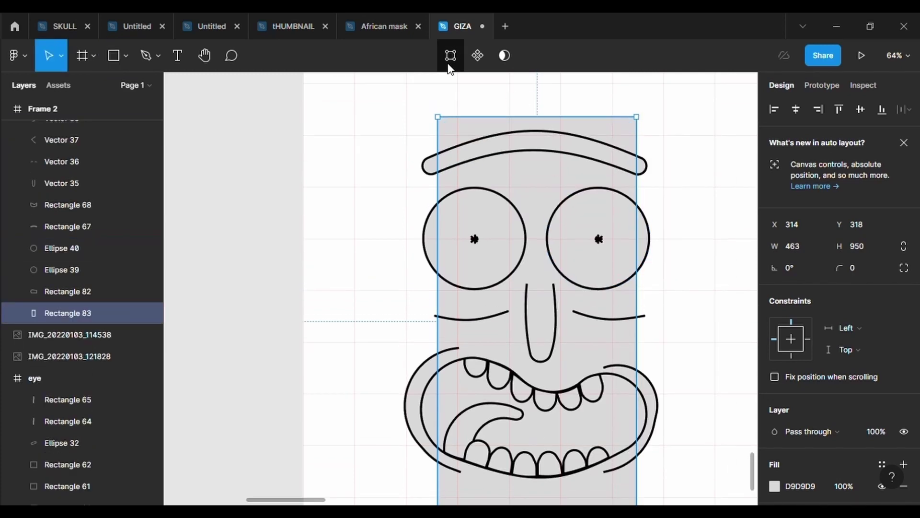
Step: Pull the rectangle's top midpoint up and round the top with corner radius 500
left_click(450, 55)
scroll(542, 120, "down", 5)
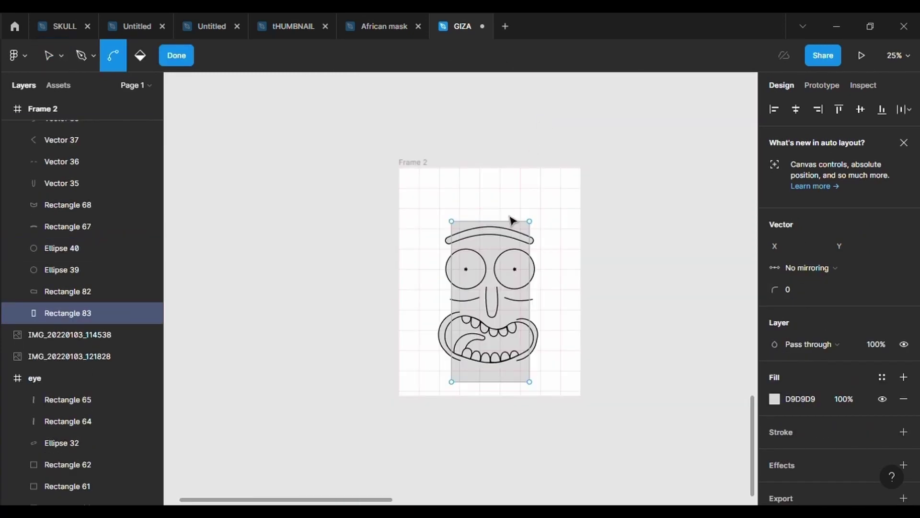
scroll(512, 220, "up", 4)
scroll(512, 220, "up", 1)
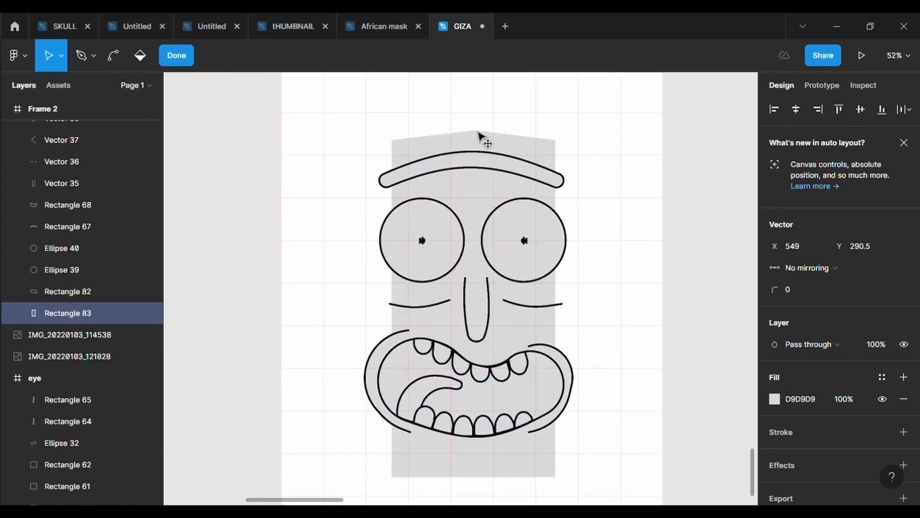
left_click_drag(476, 140, 475, 104)
left_click(608, 140)
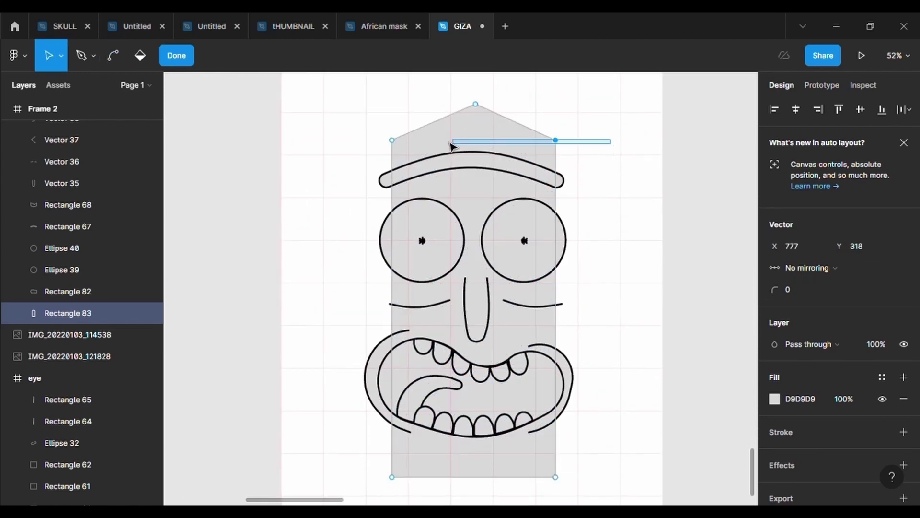
left_click_drag(450, 145, 362, 99)
left_click(813, 291)
type("00")
key("Return")
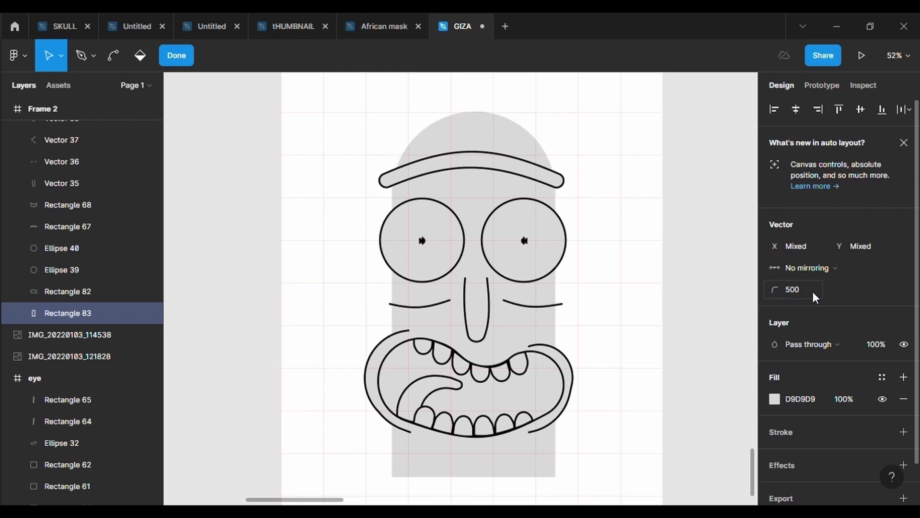
left_click_drag(476, 104, 480, 89)
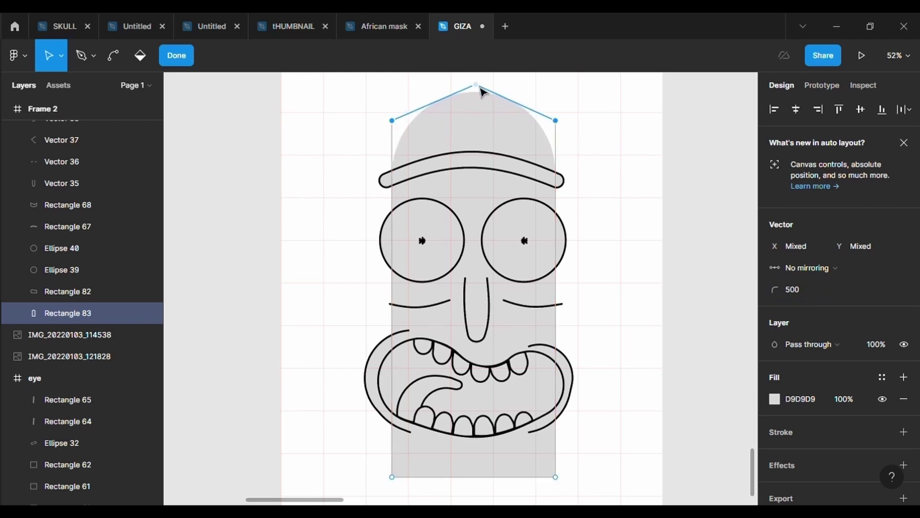
Step: Drag-select and shift the head's mid-section points, then leave point editing
scroll(478, 260, "down", 3)
scroll(478, 260, "down", 2)
scroll(477, 260, "up", 3)
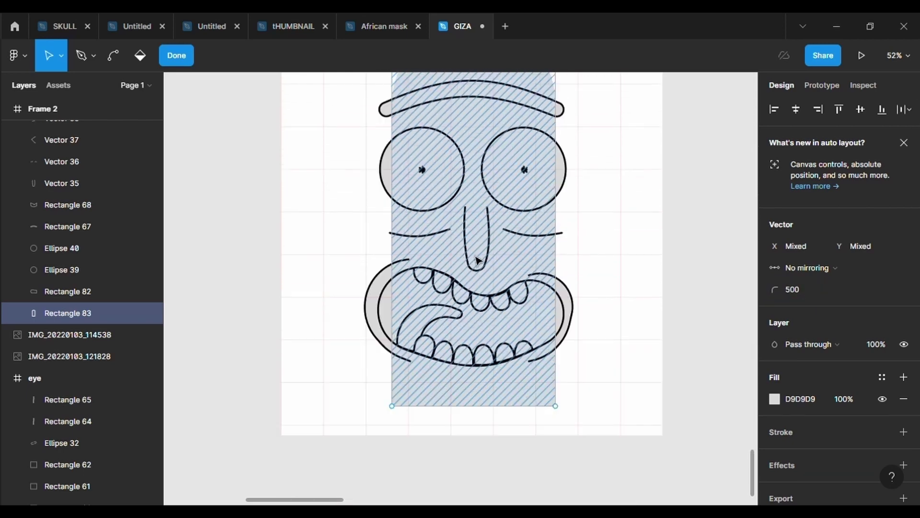
scroll(478, 260, "up", 4)
scroll(527, 288, "down", 5)
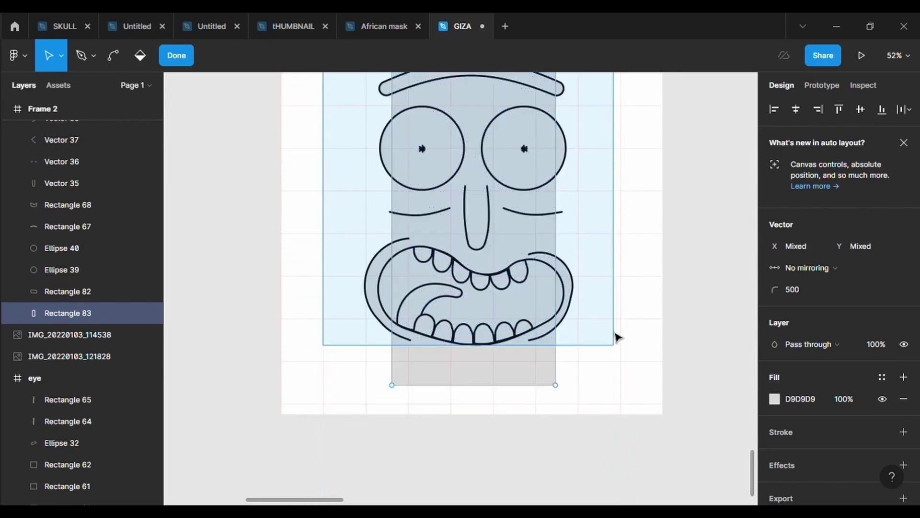
left_click_drag(445, 238, 621, 405)
left_click_drag(504, 246, 514, 298)
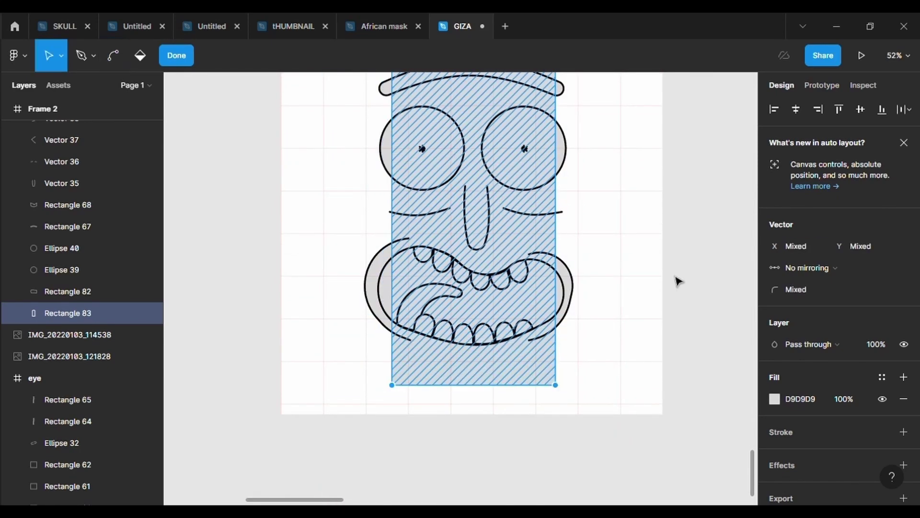
left_click(594, 427)
key("Escape")
key("Escape")
Step: Pull the head's bottom midpoint down and round the bottom with corner radius 500
left_click_drag(509, 388, 355, 181)
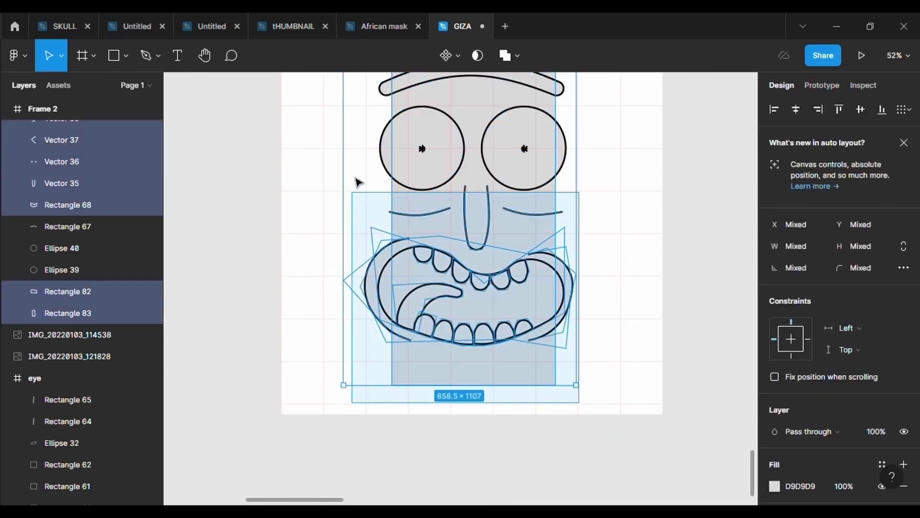
scroll(368, 113, "up", 3)
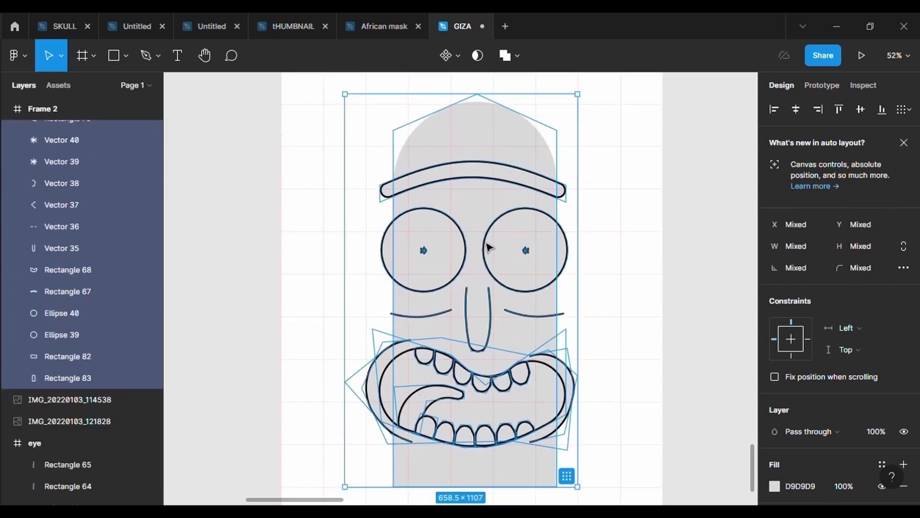
scroll(488, 247, "down", 3)
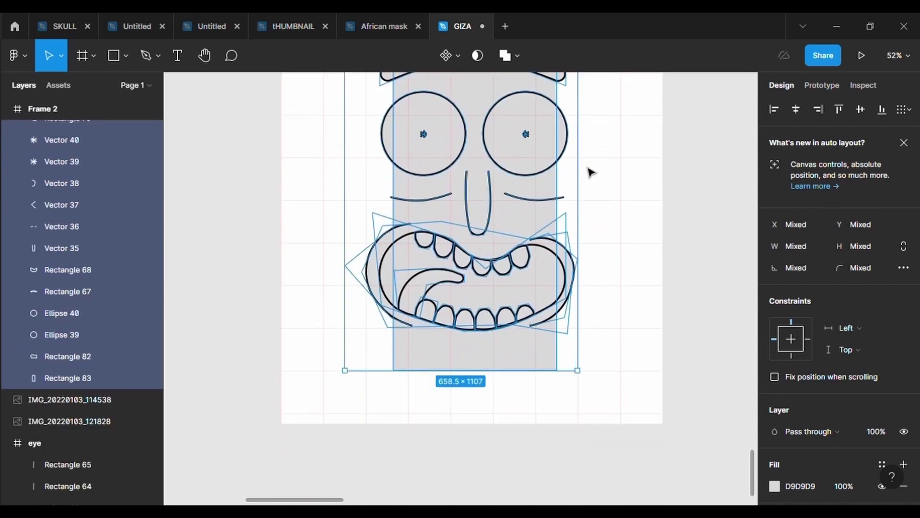
left_click(507, 370)
double_click(507, 370)
left_click_drag(481, 372, 483, 410)
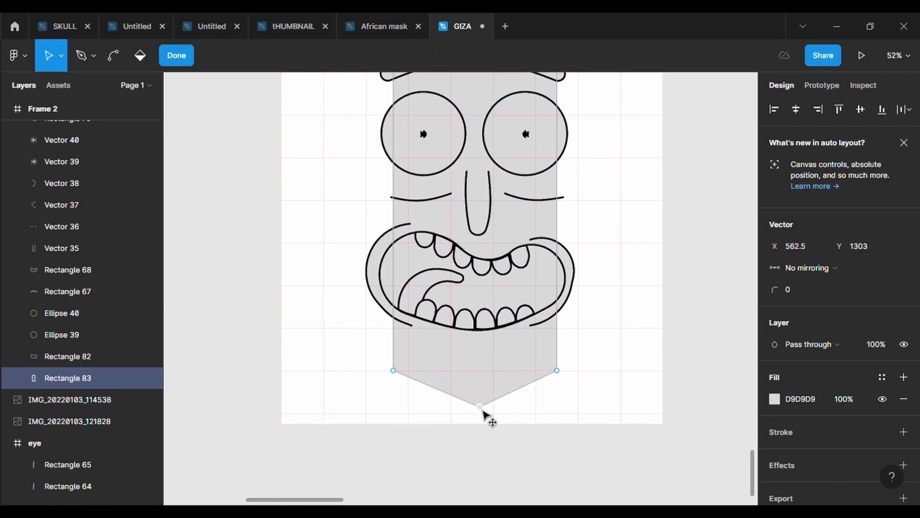
left_click_drag(600, 365, 369, 427)
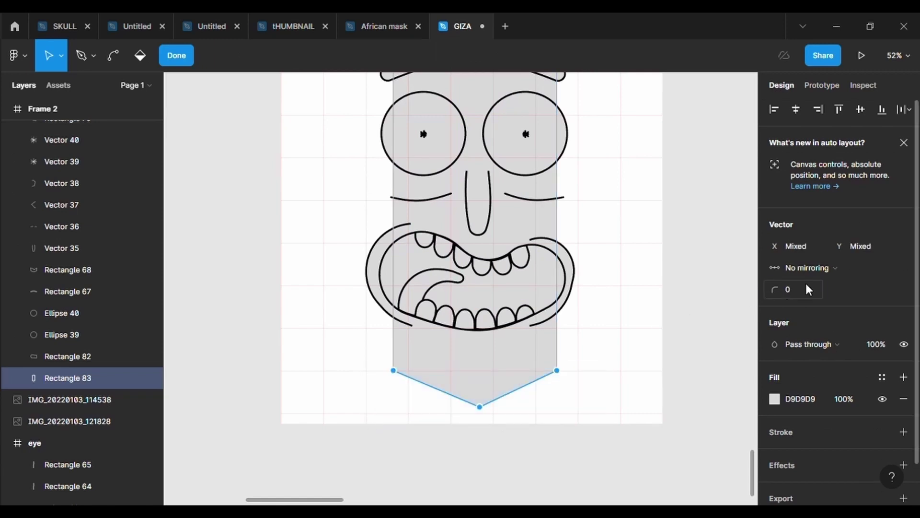
type("500")
key("Return")
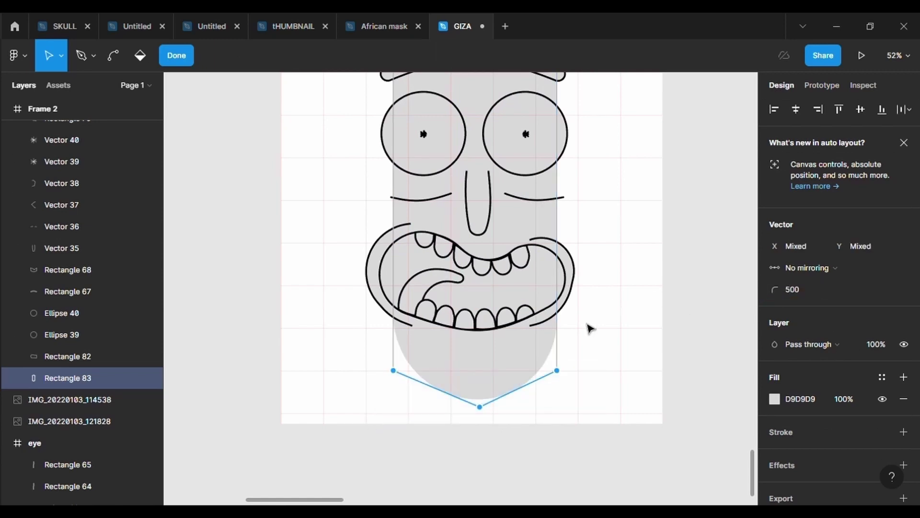
scroll(591, 329, "up", 2)
key("Escape")
key("Escape")
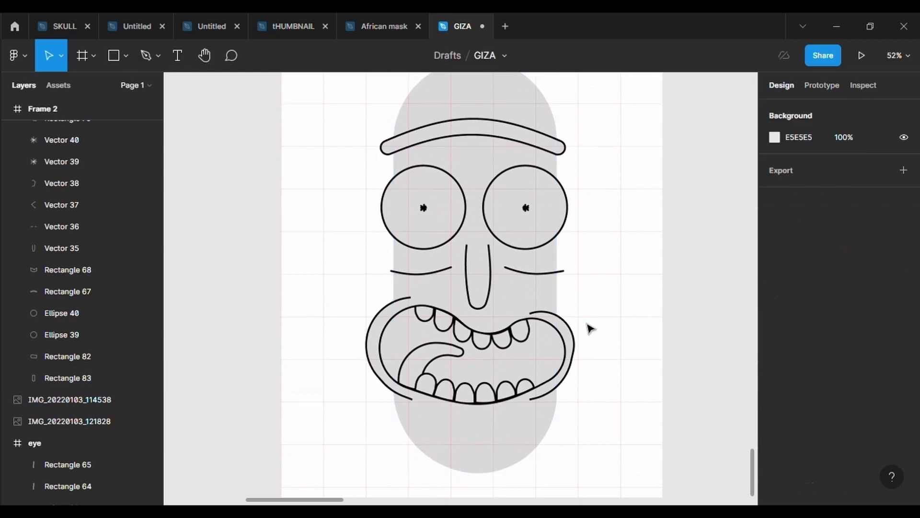
Step: Add extra points along the left and right edges of the grey head
scroll(591, 328, "up", 2)
scroll(590, 328, "down", 1)
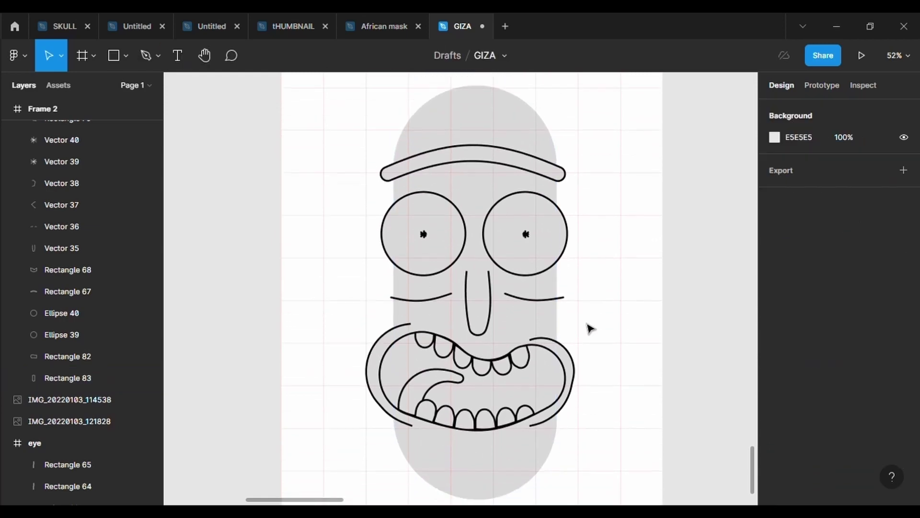
left_click(475, 115)
key("Return")
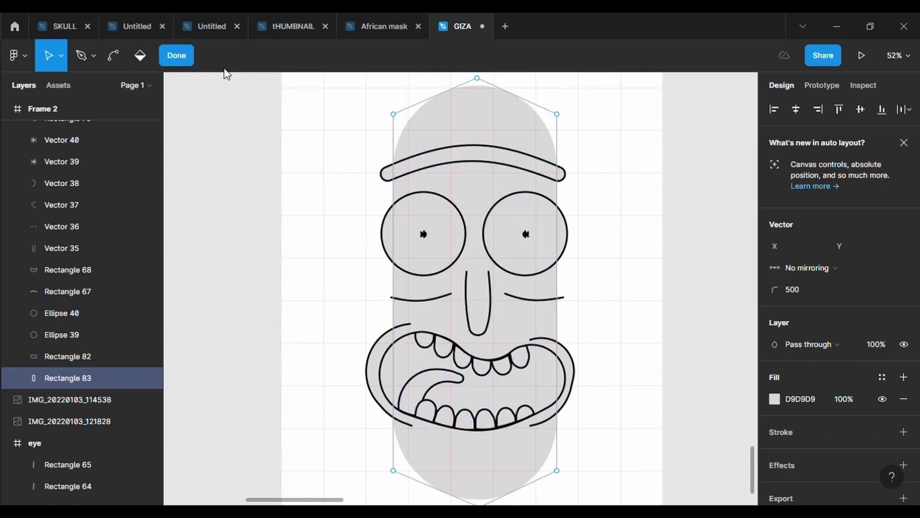
left_click(394, 242)
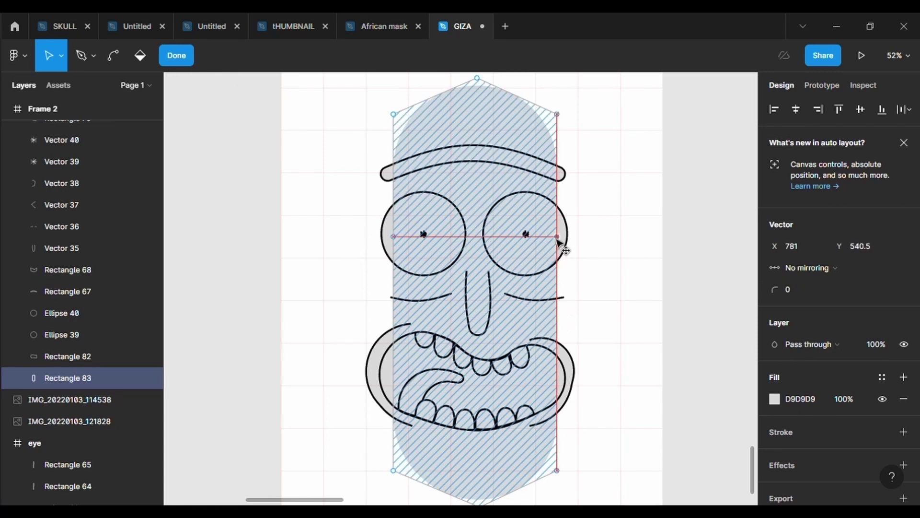
left_click(557, 237)
left_click(393, 379)
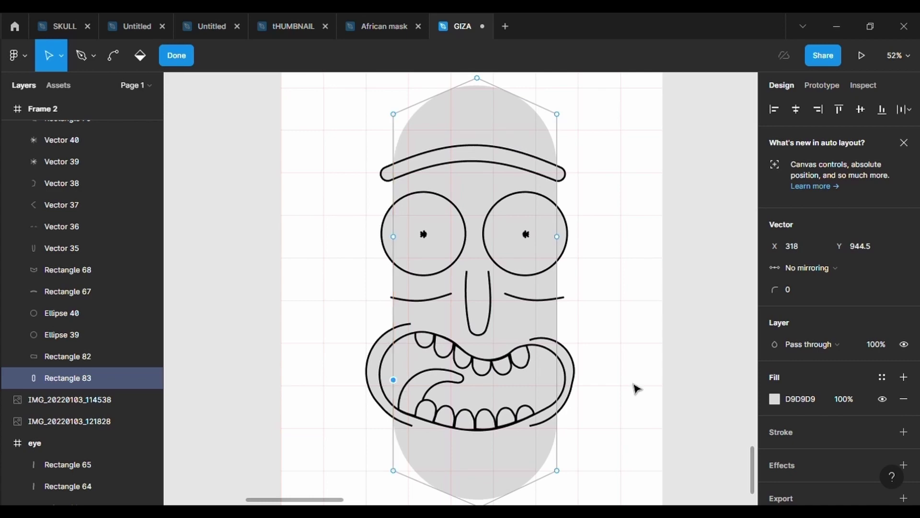
left_click(556, 367)
mouse_move(559, 373)
left_mouse_down()
mouse_move(560, 388)
mouse_move(559, 380)
left_mouse_up()
Step: Bow the head's left edge slightly outward with the Bend tool and finish editing
left_click(113, 55)
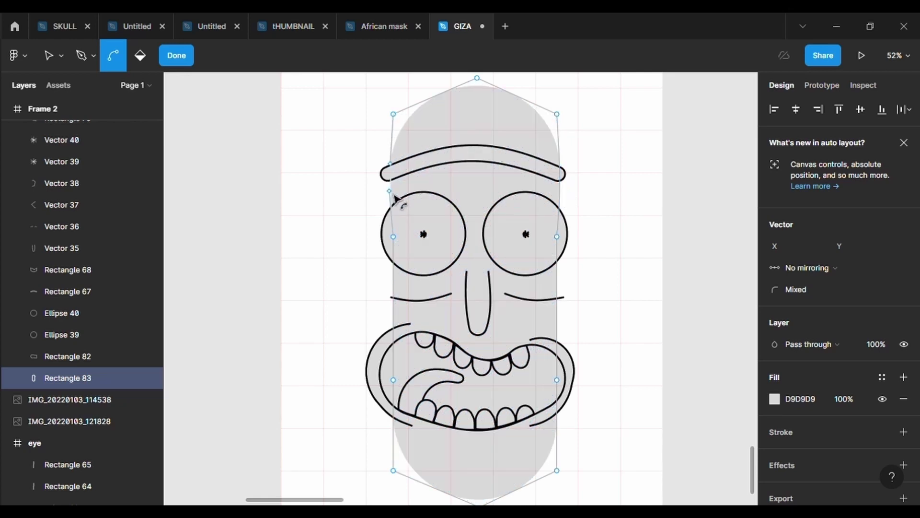
left_click(394, 194)
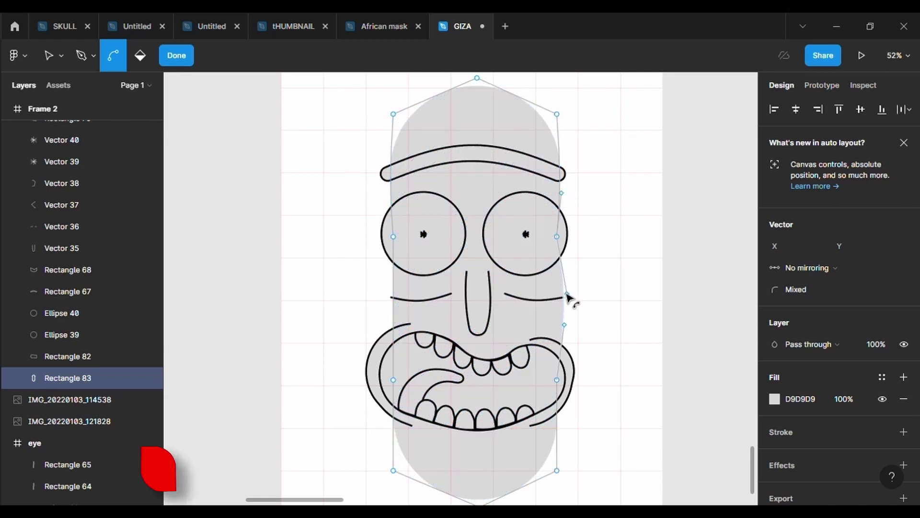
left_click(393, 295)
left_click_drag(394, 295, 392, 296)
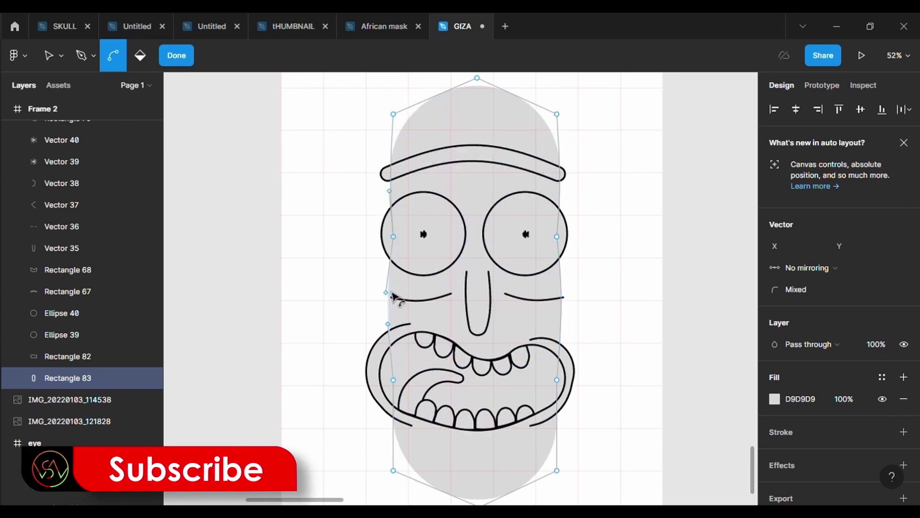
left_click(335, 268)
scroll(647, 320, "down", 3)
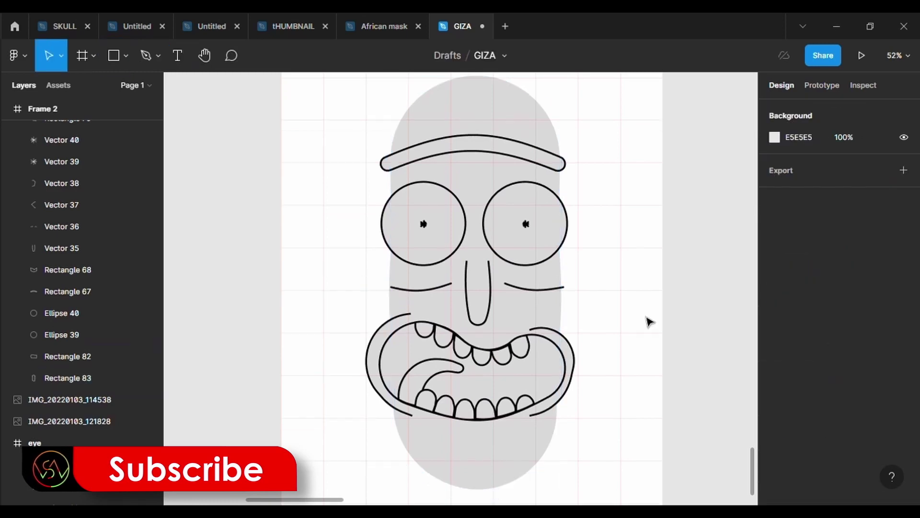
Step: Recolour the eyebrow a light cyan
scroll(649, 321, "up", 2)
scroll(649, 322, "up", 3)
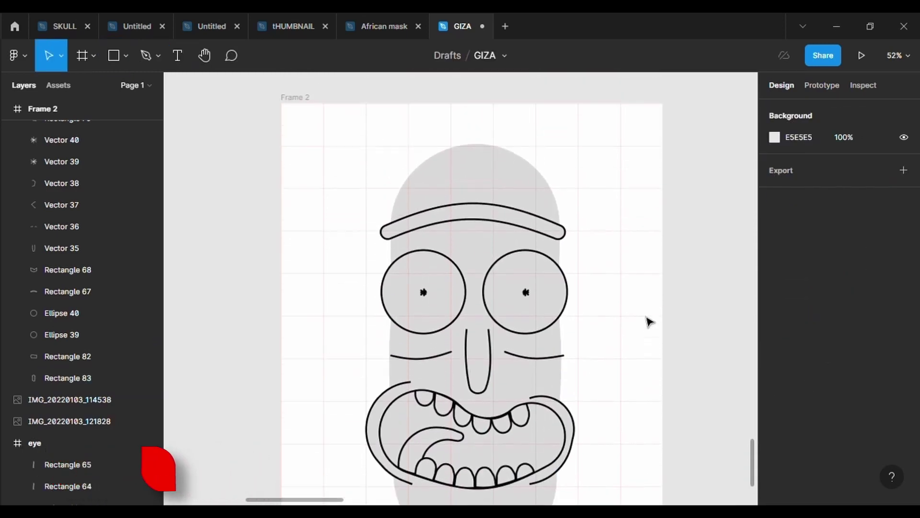
scroll(601, 312, "down", 2)
left_click(529, 175)
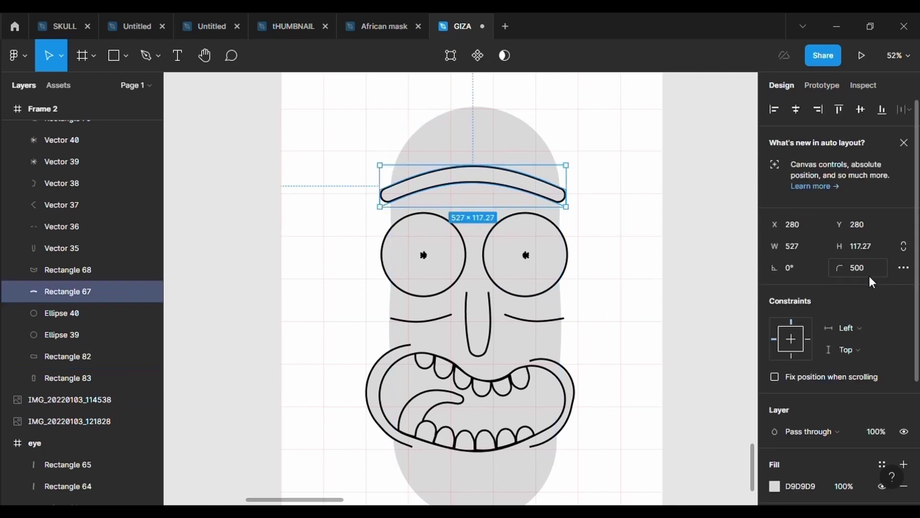
scroll(869, 275, "down", 3)
left_click(775, 312)
left_click(690, 345)
left_click(642, 174)
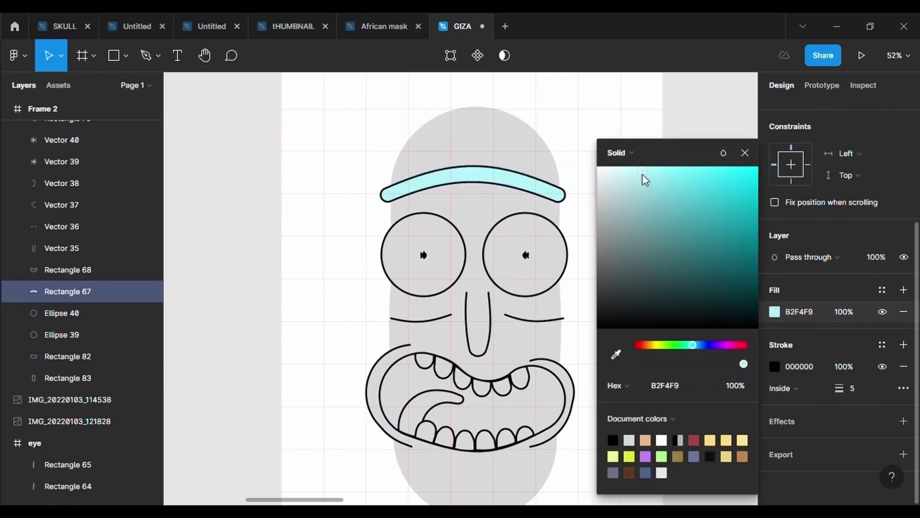
key("Tab")
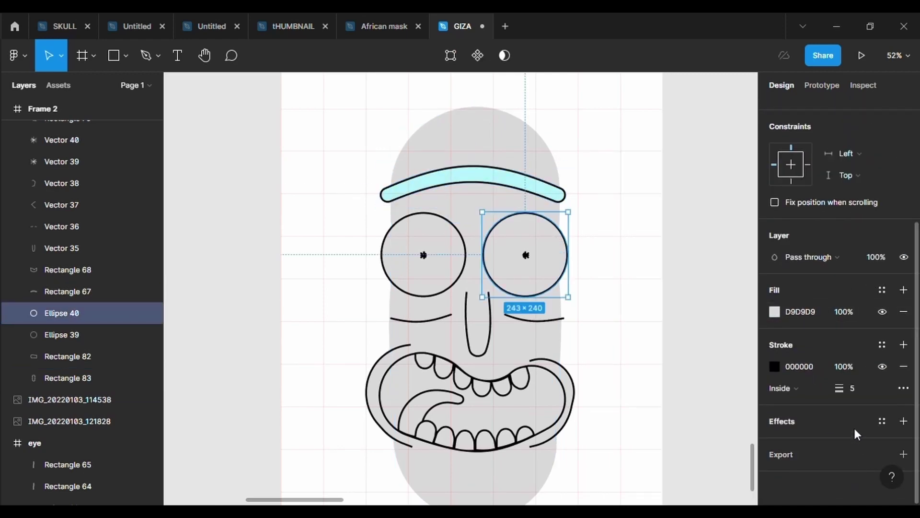
Step: Fill the right eye pale green and copy that green onto the left eye
left_click(853, 423)
left_click(775, 311)
left_click_drag(680, 346, 664, 345)
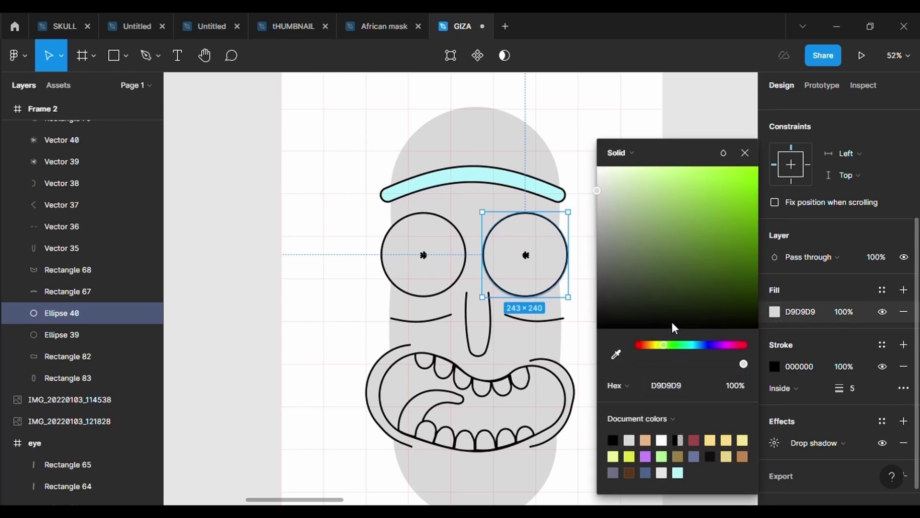
left_click(656, 170)
left_click(460, 250)
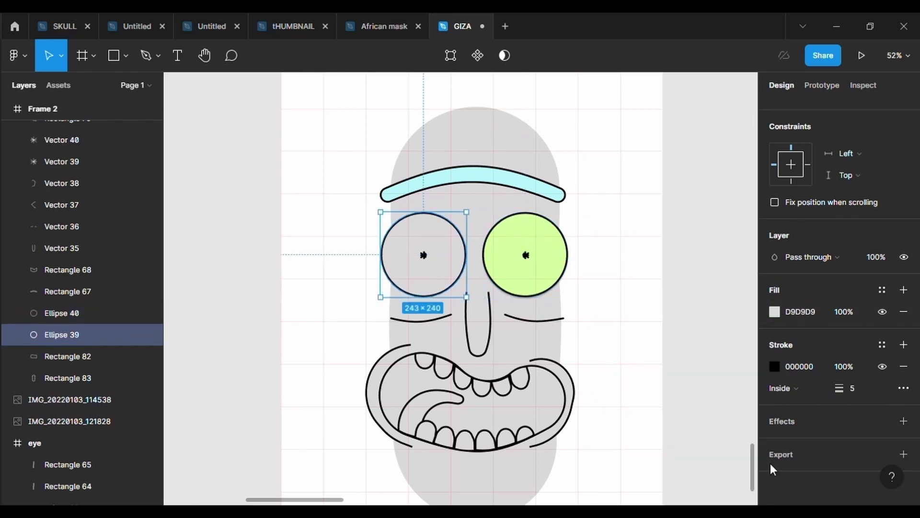
left_click(775, 311)
left_click(616, 355)
left_click(567, 260)
key("Escape")
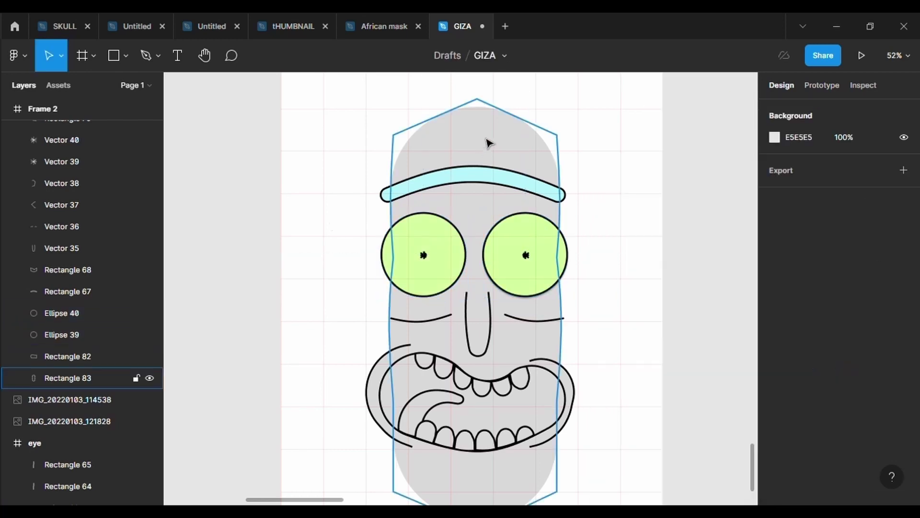
Step: Fill the pickle head a muted green and sample it onto the mouth surround
left_click(489, 140)
left_click(772, 486)
left_click(671, 344)
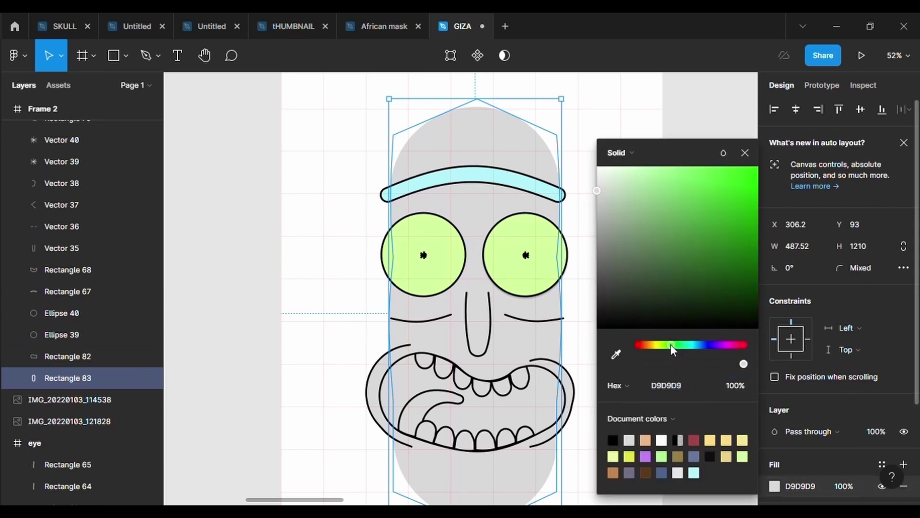
left_click(714, 172)
left_click_drag(697, 247, 685, 228)
left_click(688, 225)
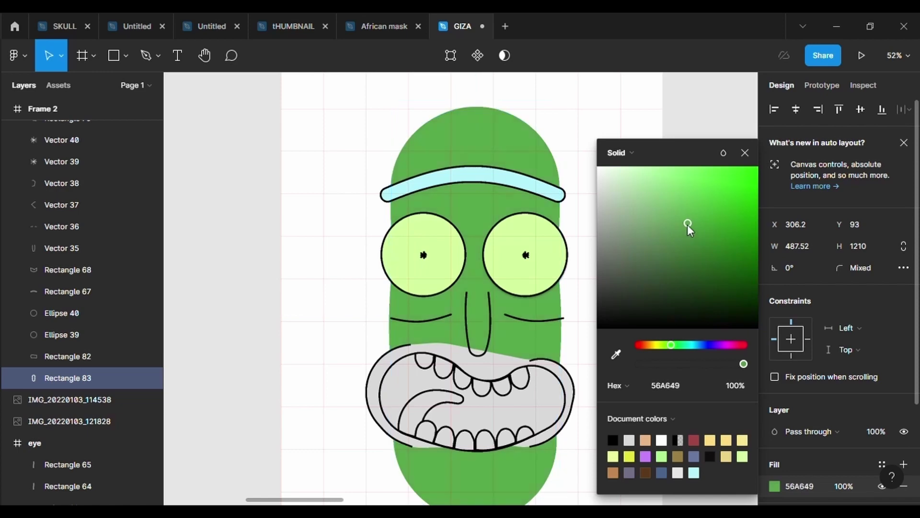
left_click(496, 362)
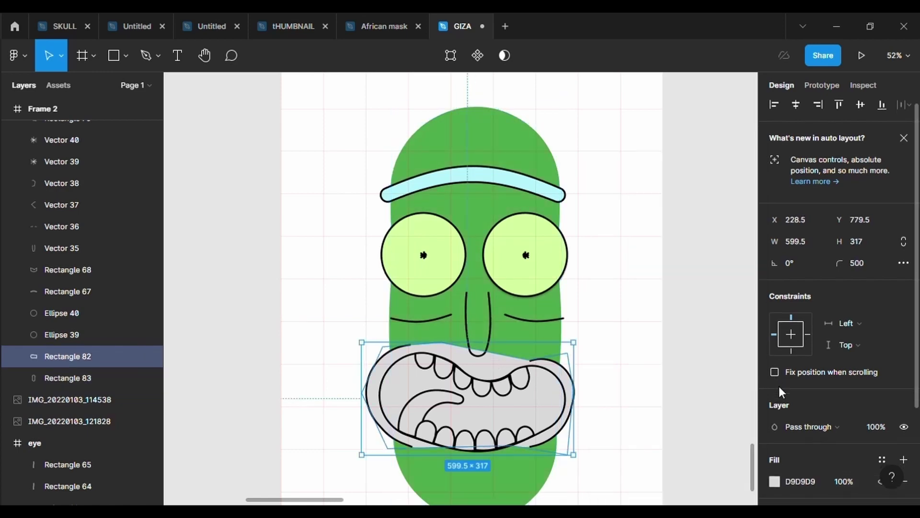
left_click(775, 484)
left_click(615, 354)
left_click(515, 342)
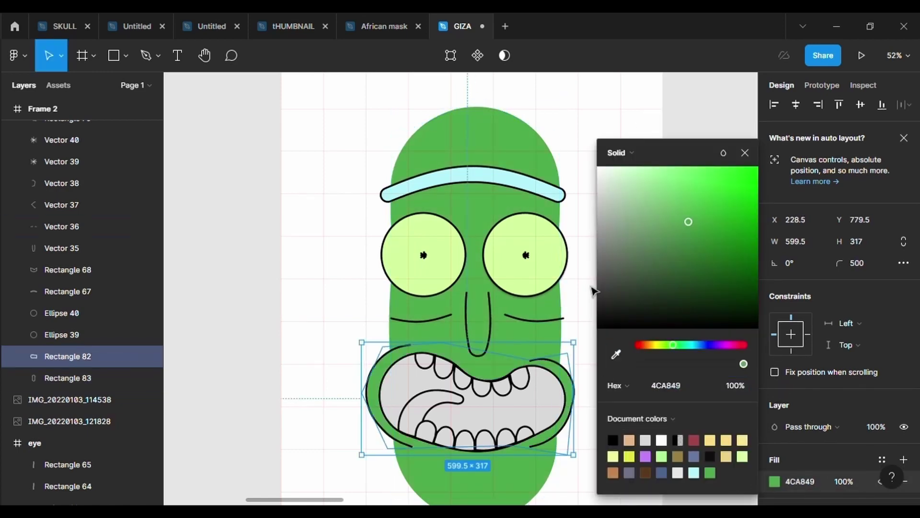
left_click(582, 294)
Step: Make the tongue red and darken the mouth interior almost to black
scroll(581, 294, "down", 1)
scroll(581, 294, "down", 1)
left_click(459, 354)
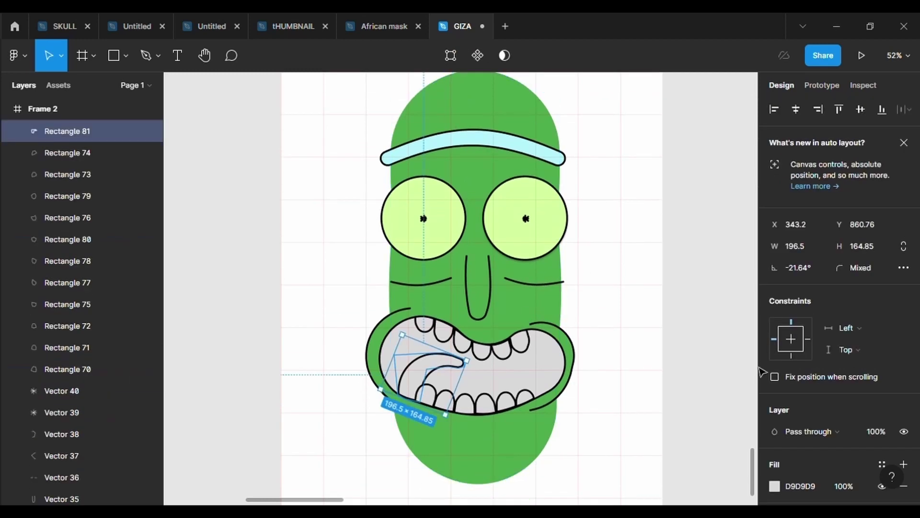
left_click(774, 391)
left_click(695, 175)
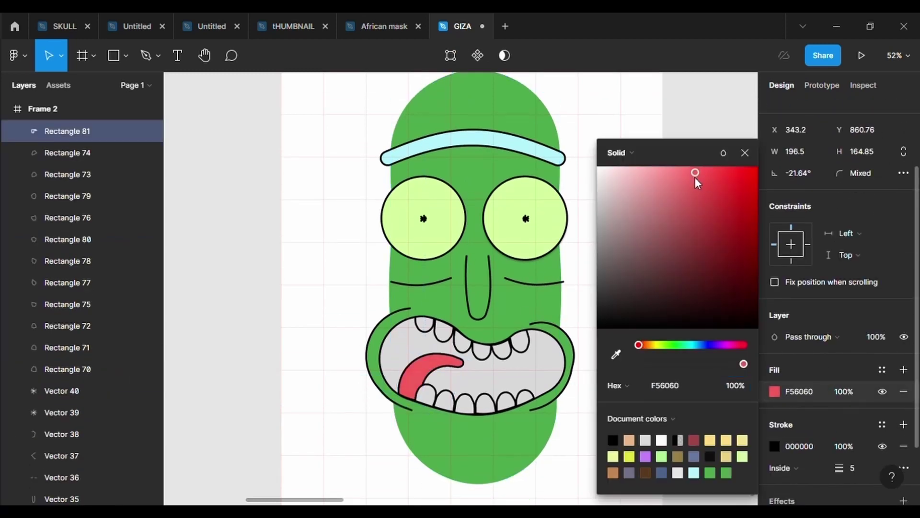
left_click(331, 178)
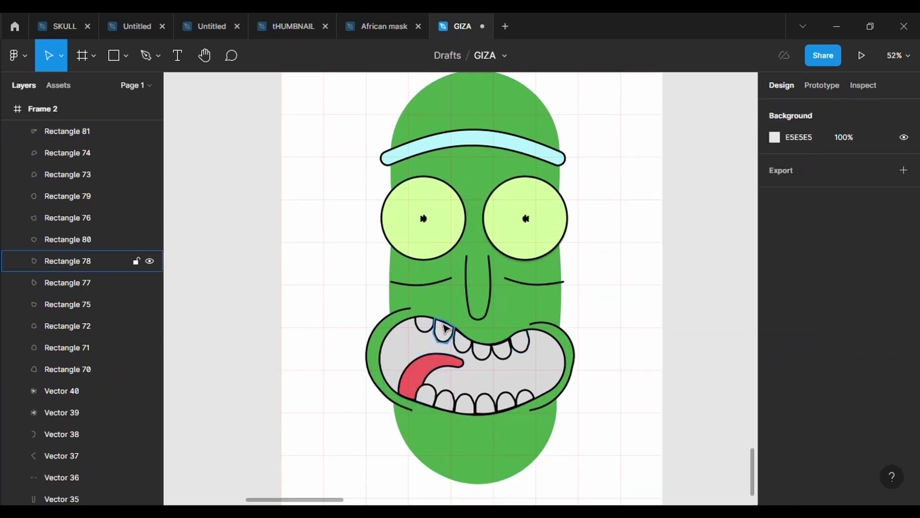
left_click(499, 369)
scroll(832, 343, "down", 5)
left_click(774, 312)
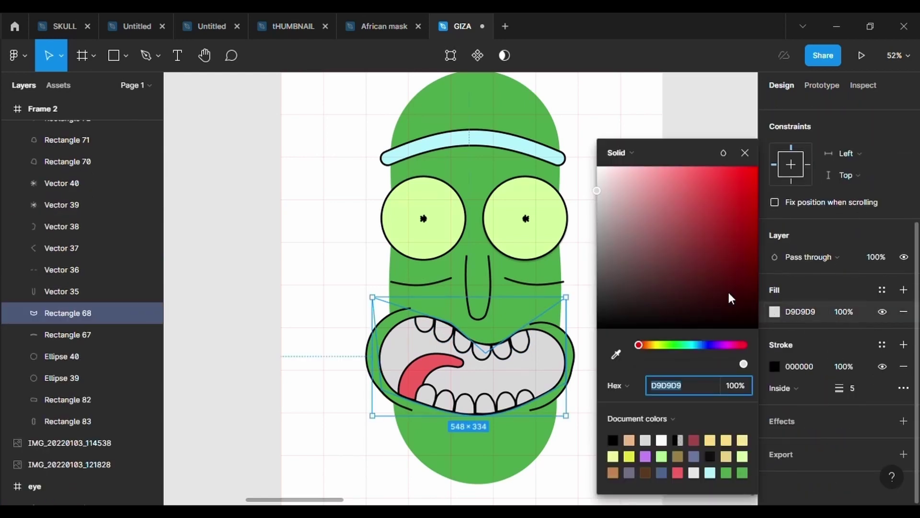
left_click_drag(623, 280, 617, 301)
left_click(327, 233)
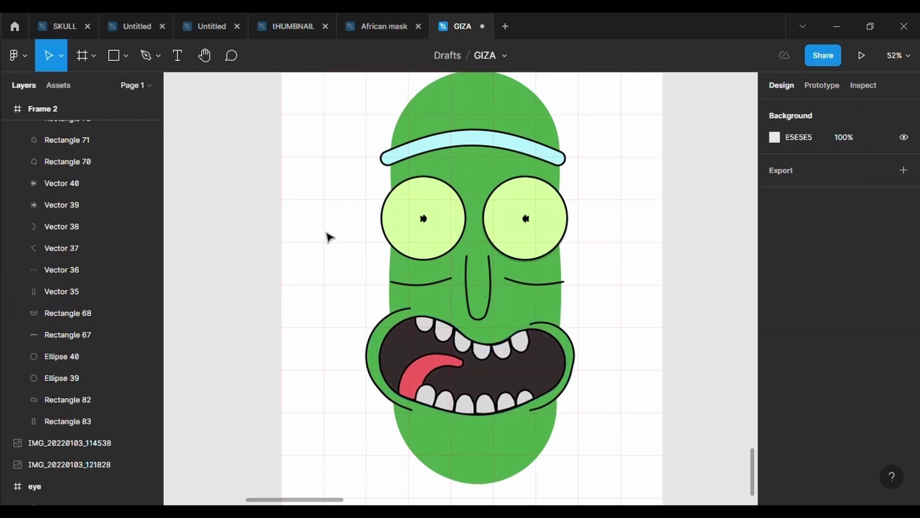
Step: Brighten the left eye to a stronger lime green, B0FC4F
scroll(330, 236, "up", 2)
left_click(396, 250)
left_click(423, 283)
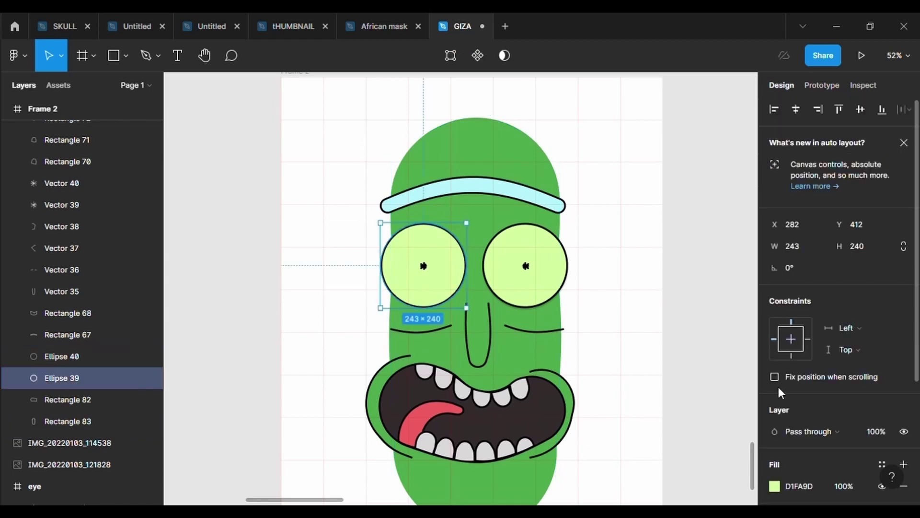
left_click(775, 311)
left_click_drag(706, 176, 710, 175)
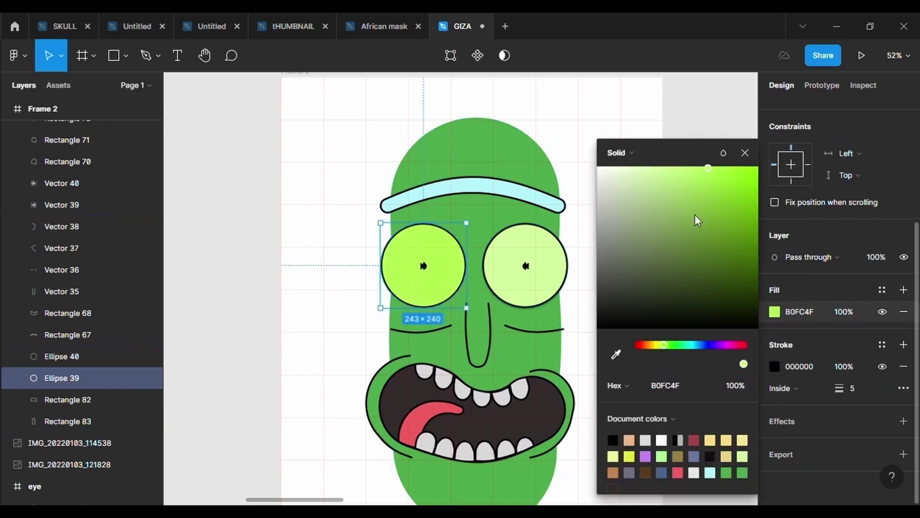
left_click(689, 170)
left_click(574, 277)
Step: Match the right eye's fill to the left eye's lime green with the eyedropper
left_click(775, 312)
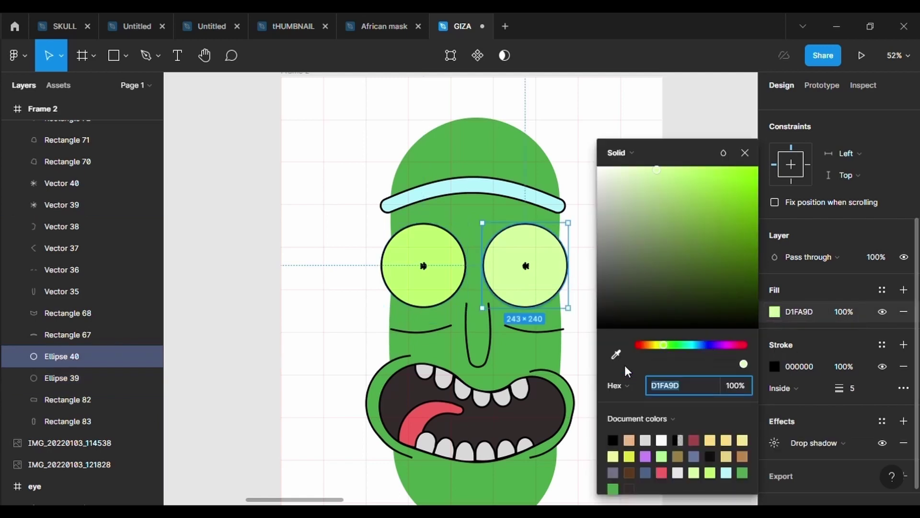
left_click(616, 354)
left_click(432, 283)
left_click(349, 258)
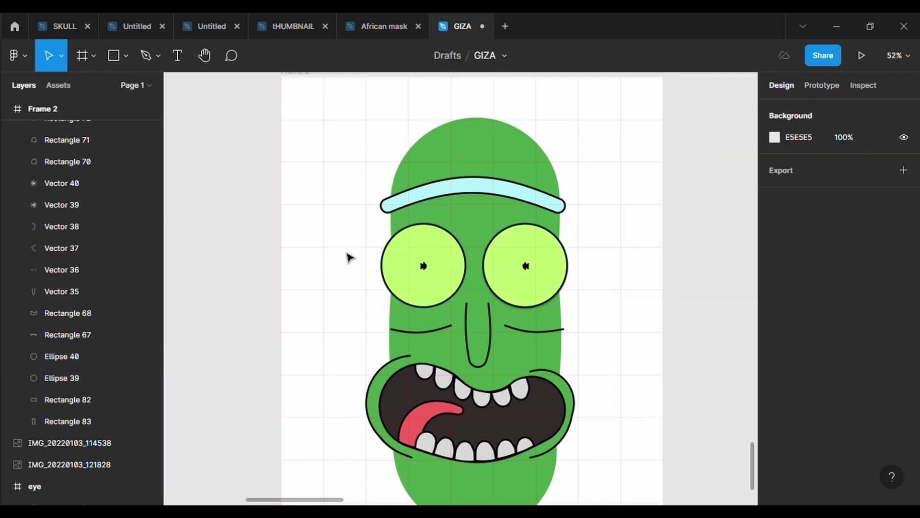
Step: Make the top-left tooth pale green and copy it onto the second and third upper teeth
left_click(424, 371)
left_click(775, 311)
left_click(667, 345)
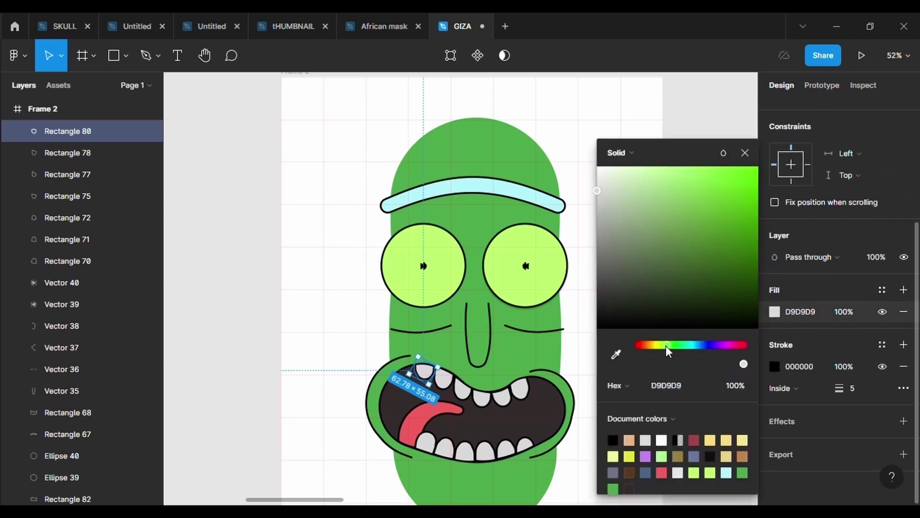
left_click(649, 167)
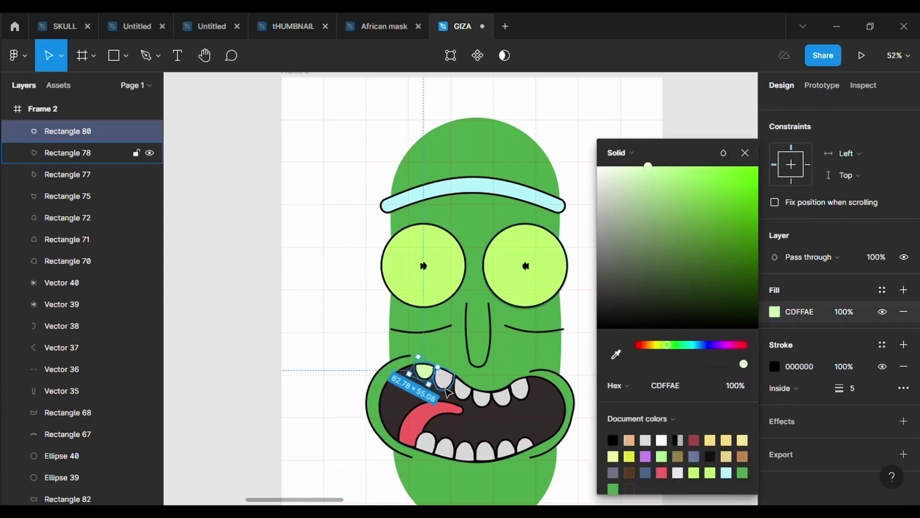
left_click(447, 392)
left_click(904, 421)
left_click(905, 442)
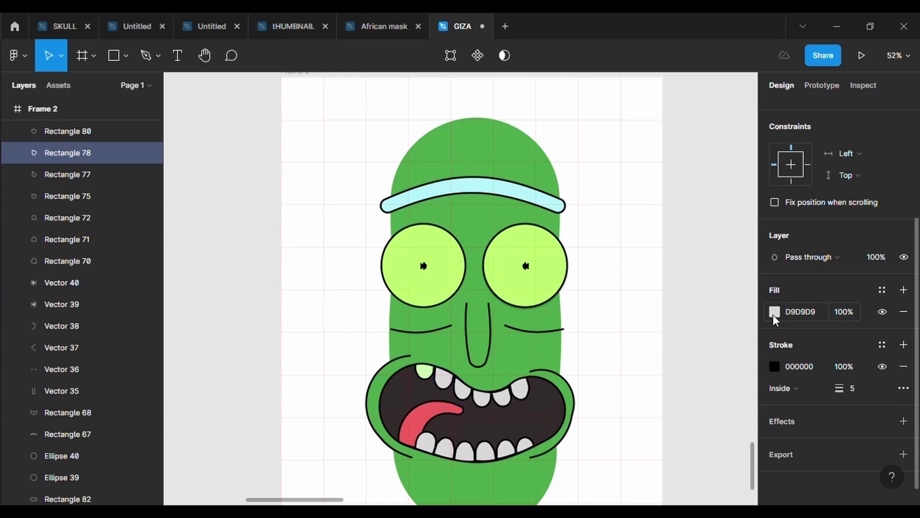
left_click(775, 312)
left_click(616, 352)
left_click(424, 371)
left_click(67, 174)
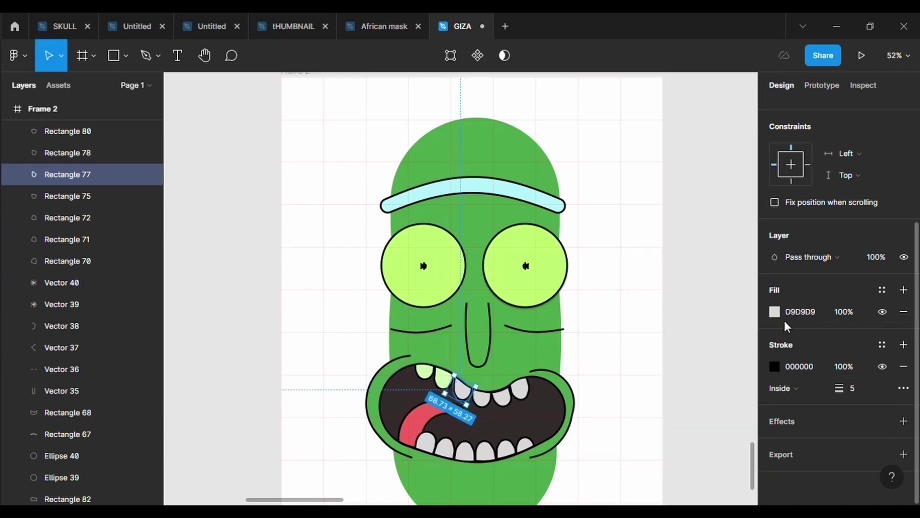
left_click(774, 312)
left_click(612, 352)
left_click(424, 371)
left_click(323, 330)
Step: Copy the pale green onto the fourth, fifth and rightmost upper teeth
left_click(481, 397)
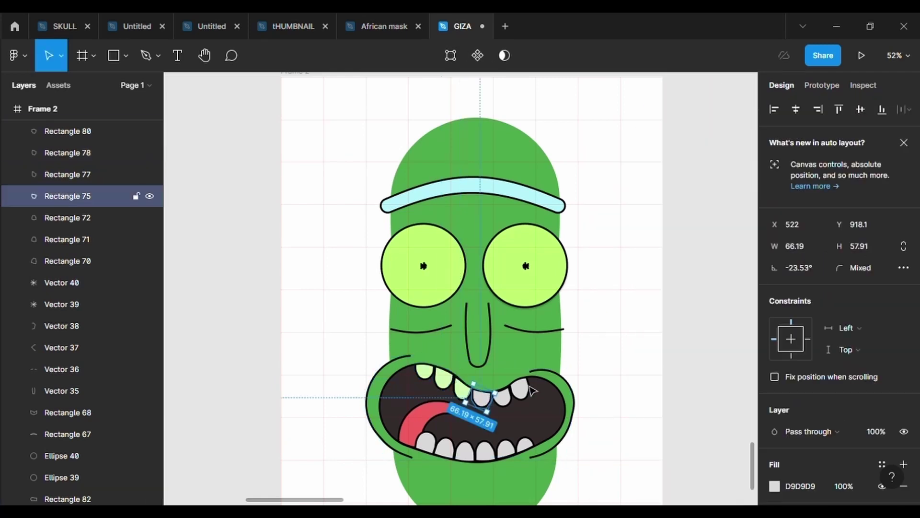
scroll(839, 359, "down", 2)
left_click(775, 444)
left_click(615, 353)
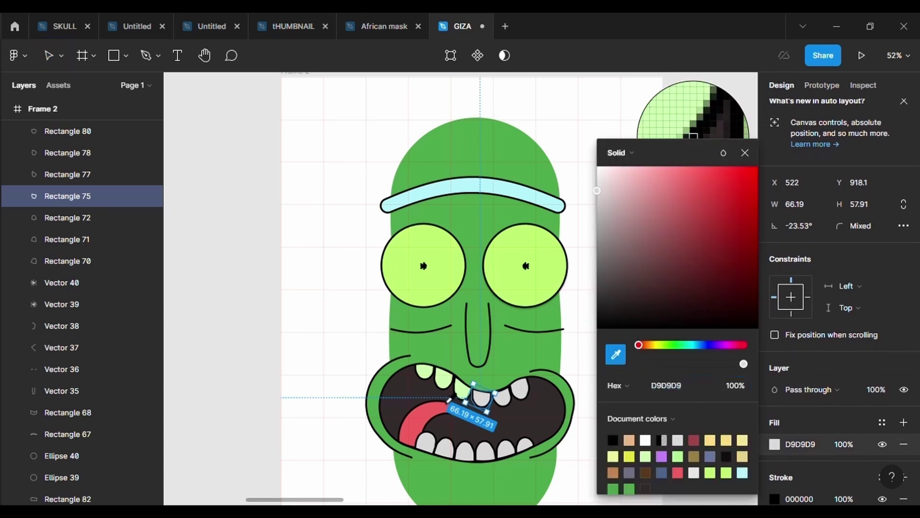
left_click(425, 372)
left_click(349, 353)
left_click(501, 395)
scroll(776, 457, "down", 2)
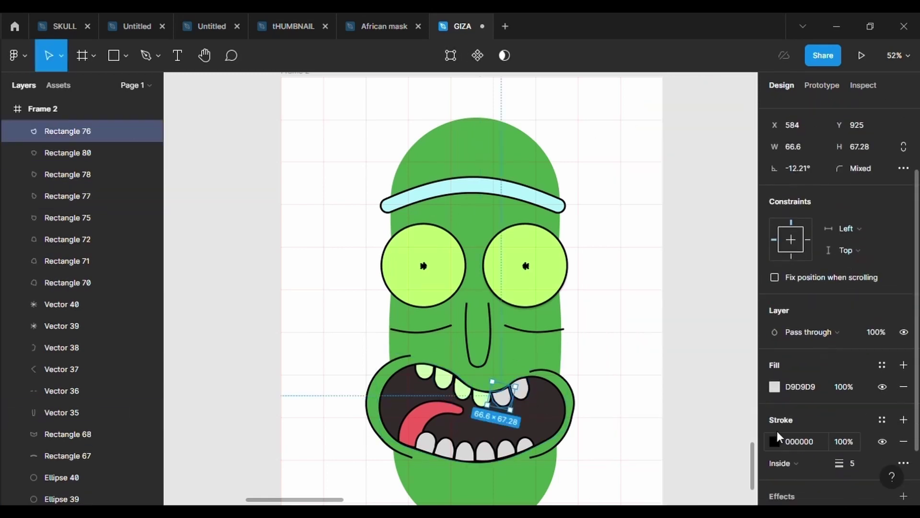
left_click(775, 386)
left_click(616, 354)
left_click(424, 372)
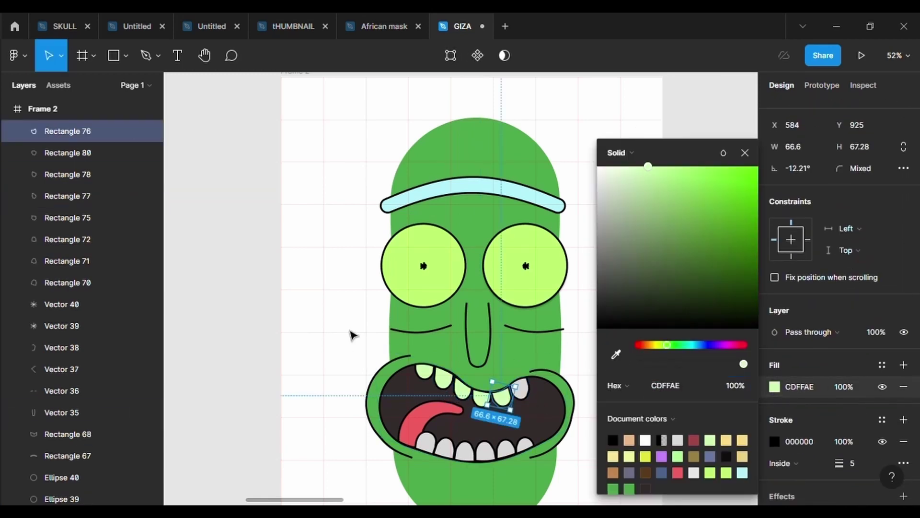
left_click(353, 335)
left_click(520, 387)
scroll(833, 378, "down", 3)
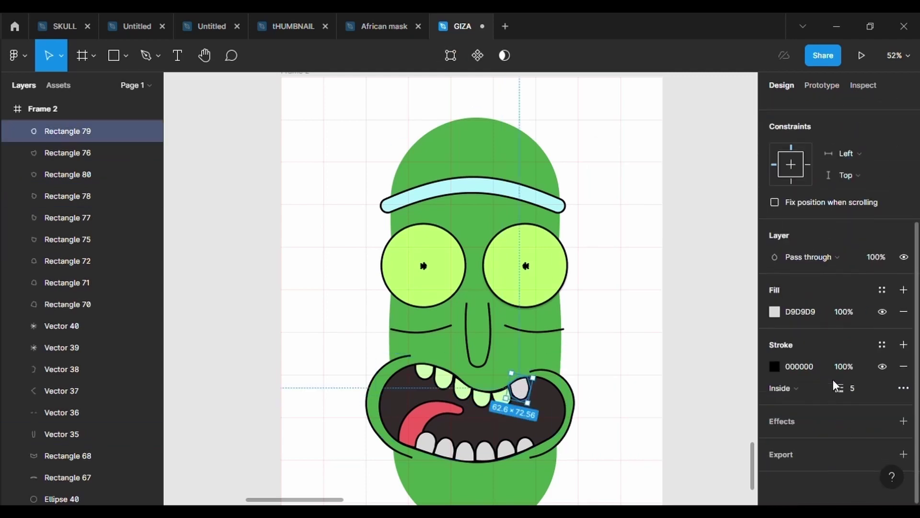
left_click(775, 312)
left_click(617, 354)
left_click(491, 398)
key("Escape")
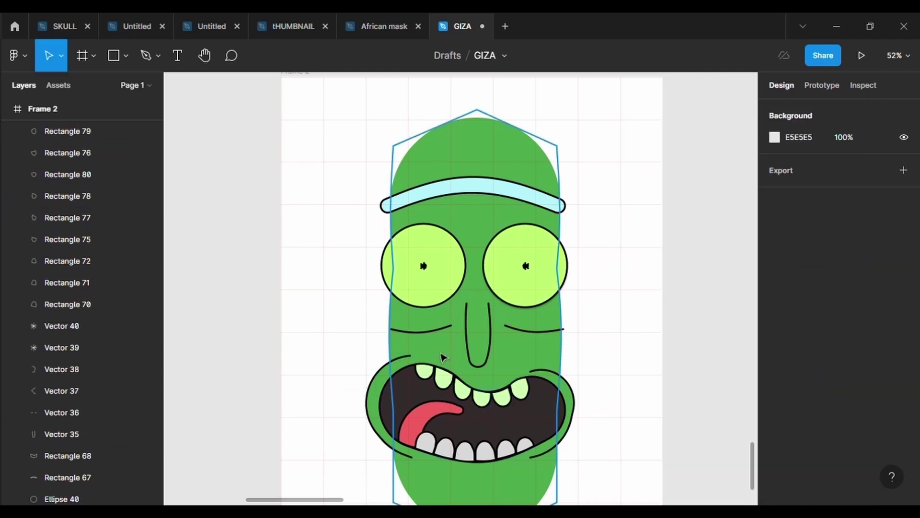
scroll(443, 357, "down", 3)
Step: Sample the light green onto the first three grey lower teeth
left_click(426, 379)
scroll(857, 359, "down", 3)
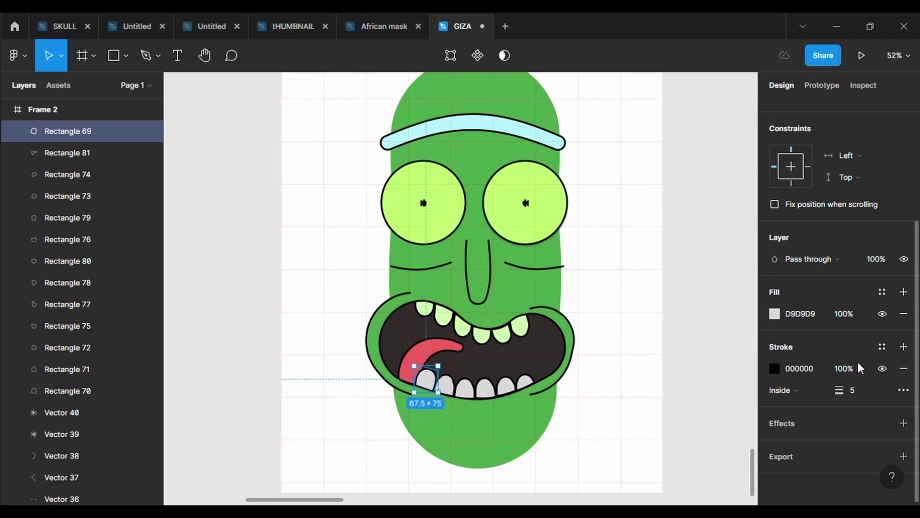
left_click(775, 311)
left_click(618, 354)
left_click(520, 327)
key("Escape")
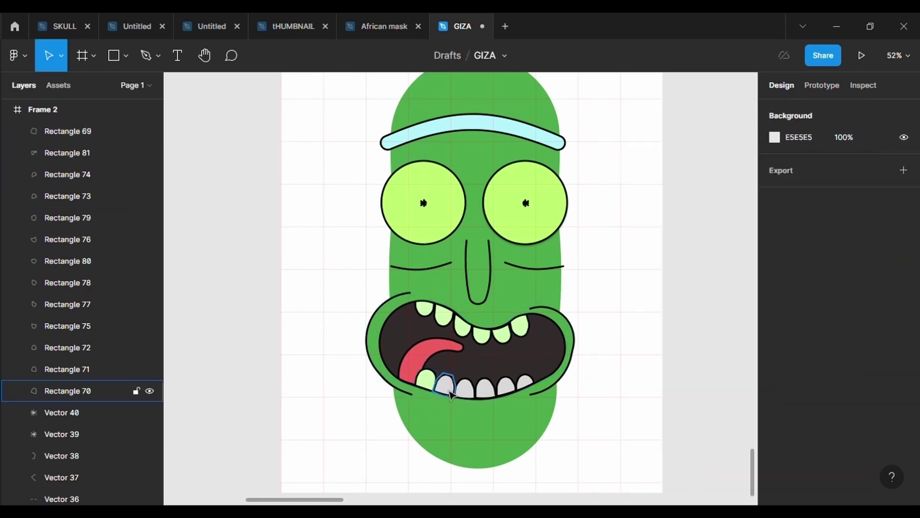
left_click(451, 394)
left_click(779, 481)
scroll(778, 481, "down", 3)
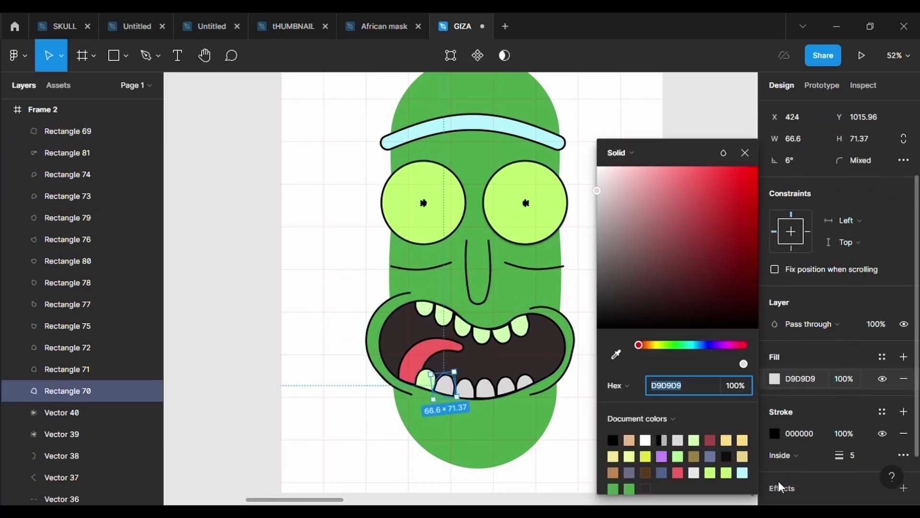
left_click(616, 353)
left_click(520, 328)
key("Escape")
left_click(462, 387)
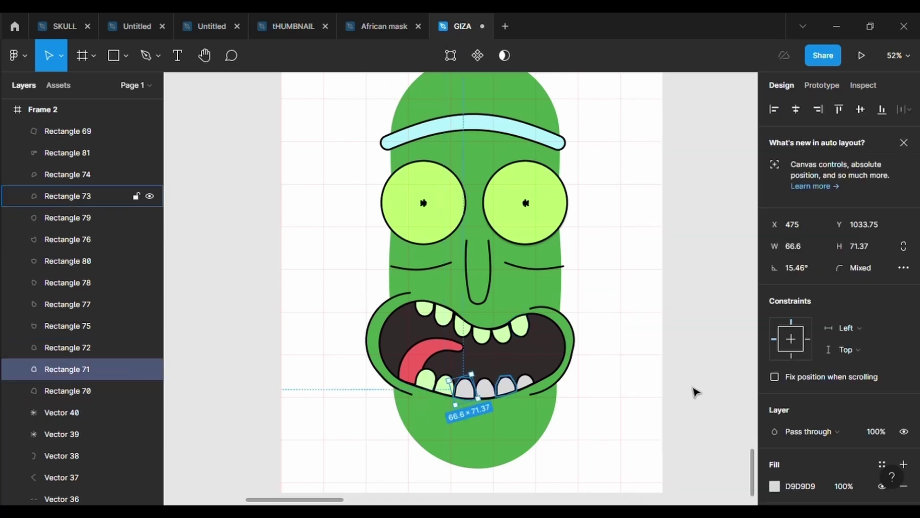
scroll(778, 433, "down", 3)
left_click(775, 312)
left_click(616, 354)
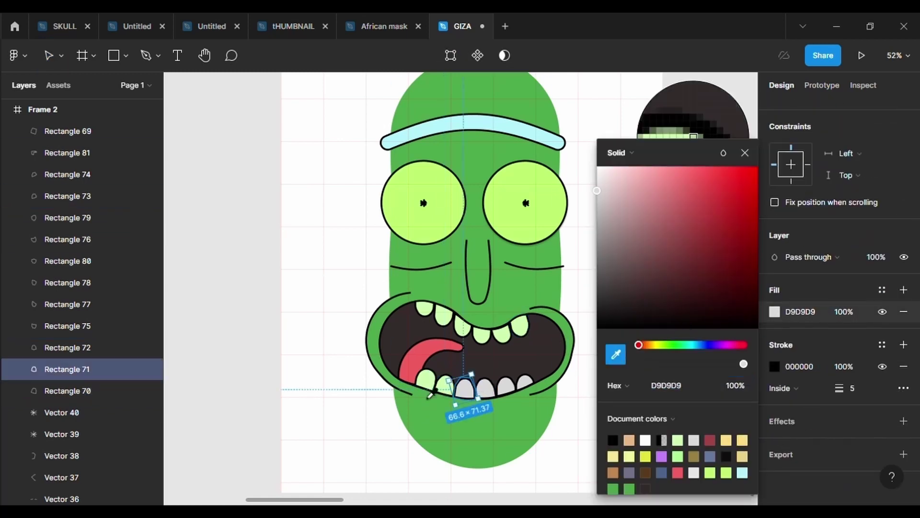
left_click(430, 394)
key("Escape")
Step: Recolour the remaining grey teeth, Rectangles 72, 73 and 74, to the light green
left_click(486, 388)
scroll(792, 439, "down", 3)
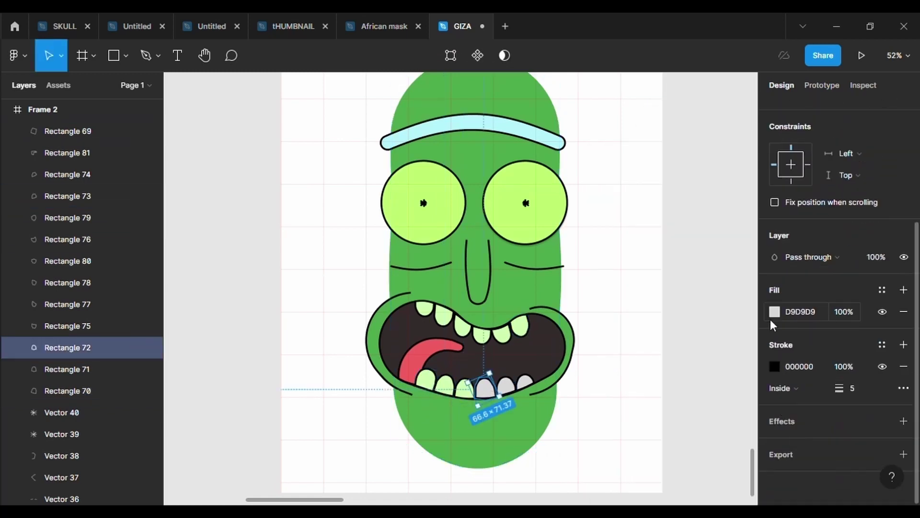
left_click(774, 312)
left_click(616, 354)
left_click(520, 331)
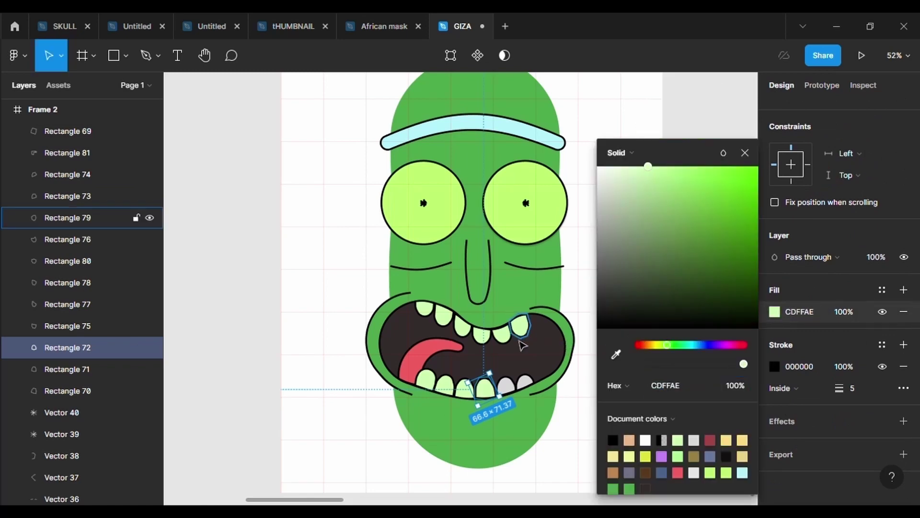
left_click(506, 384)
left_click(774, 312)
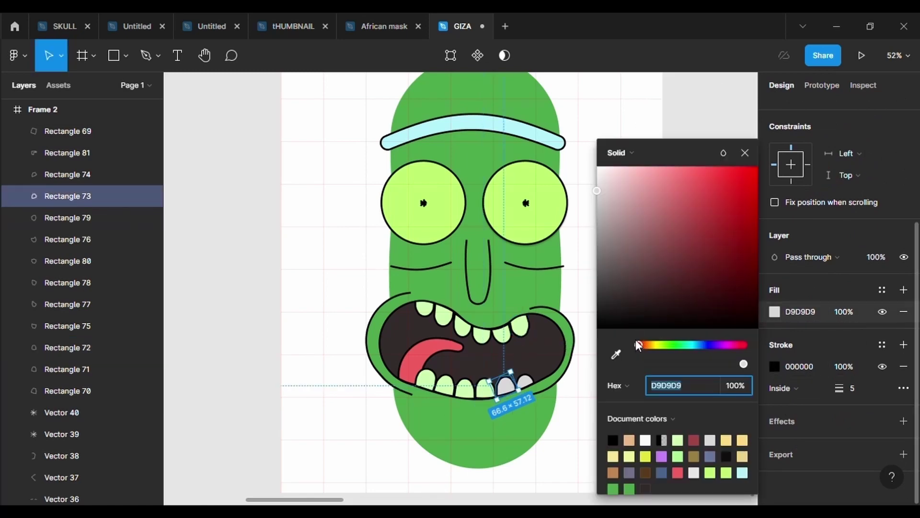
left_click(616, 354)
left_click(520, 331)
left_click(525, 381)
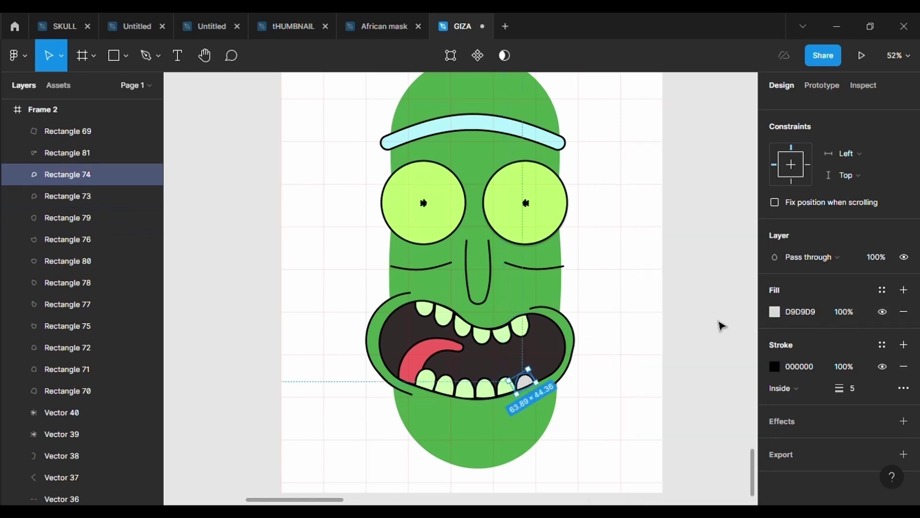
left_click(772, 312)
left_click(616, 354)
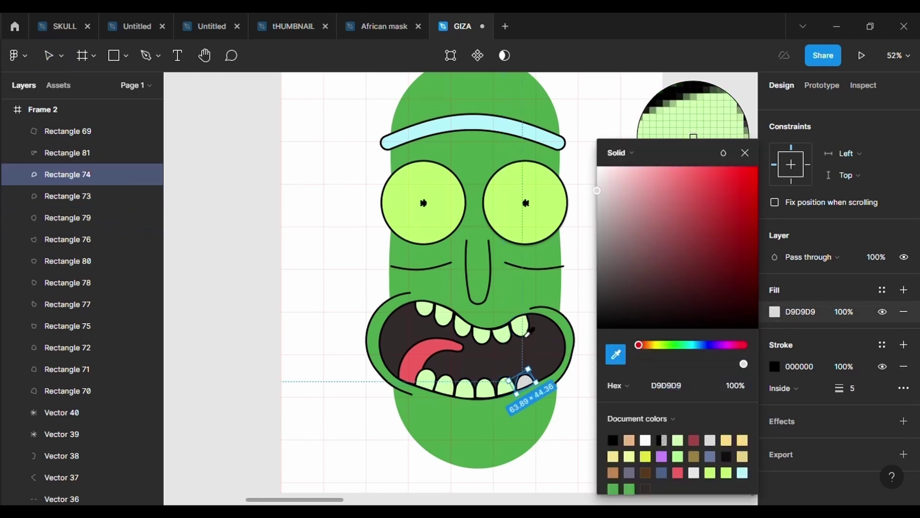
left_click(526, 328)
left_click(363, 278)
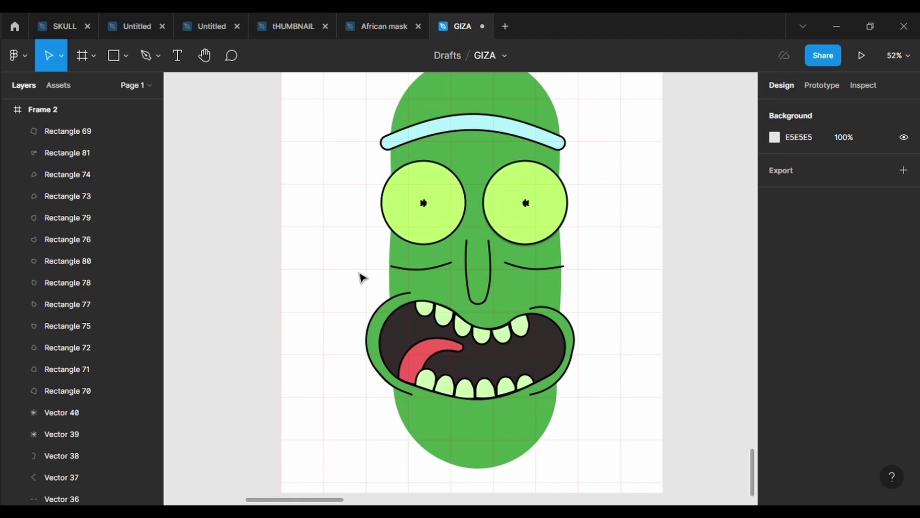
scroll(360, 275, "up", 3)
scroll(360, 276, "down", 2)
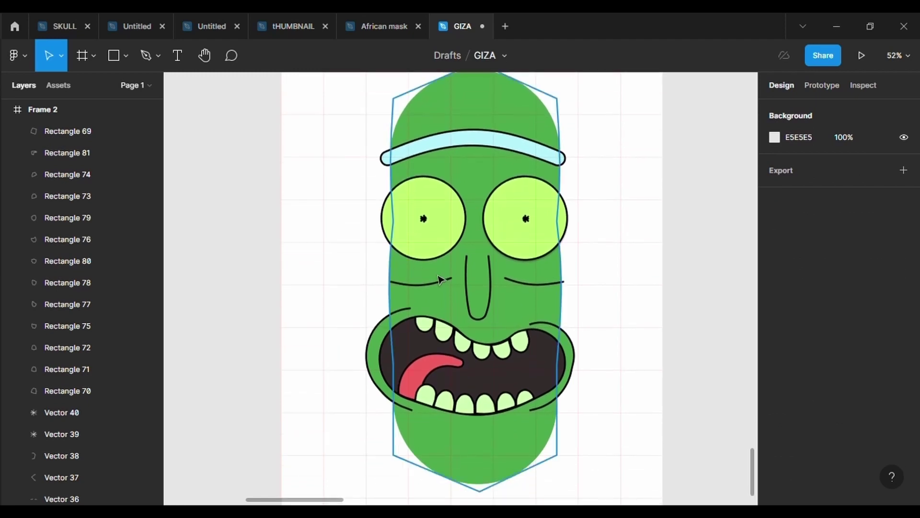
scroll(575, 292, "up", 3)
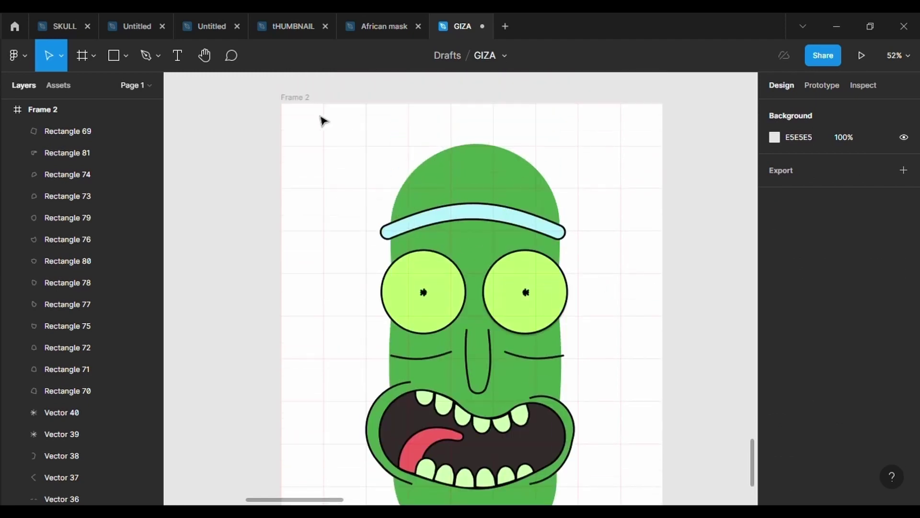
Step: Set Frame 2's fill to a yellowish green
left_click(293, 98)
scroll(748, 288, "down", 5)
scroll(810, 364, "down", 3)
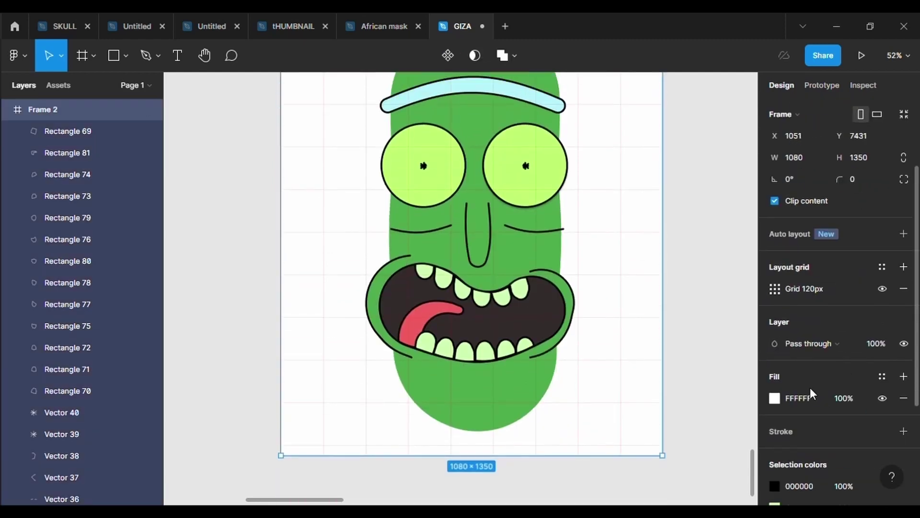
left_click(775, 400)
left_click(671, 344)
mouse_move(669, 239)
left_mouse_down()
mouse_move(666, 180)
mouse_move(714, 184)
left_mouse_up()
left_click(664, 345)
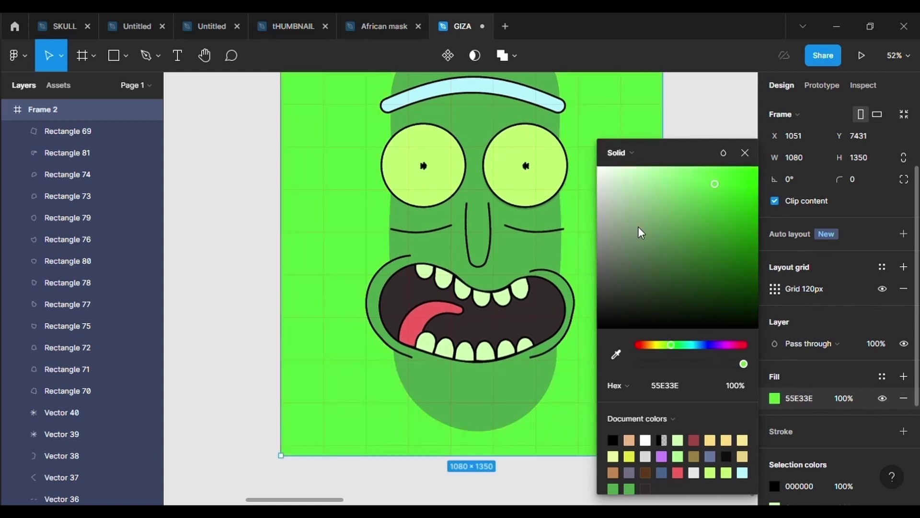
left_click(375, 242)
Step: Brighten Frame 2's green background to 55E33E
scroll(376, 242, "up", 3)
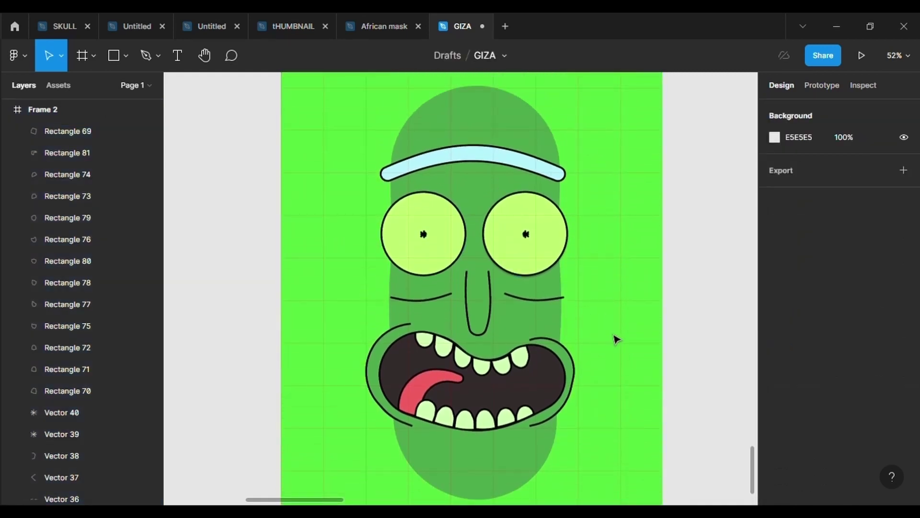
scroll(617, 340, "up", 3)
left_click(295, 134)
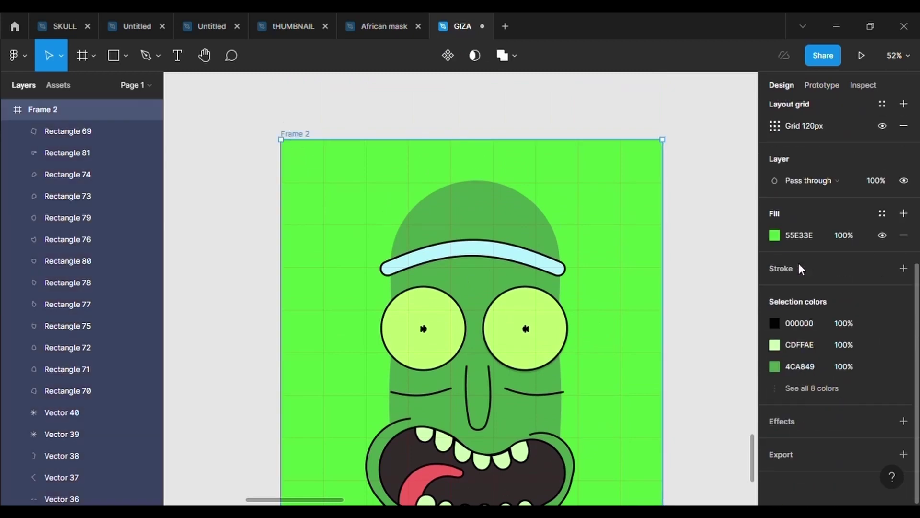
left_click(774, 235)
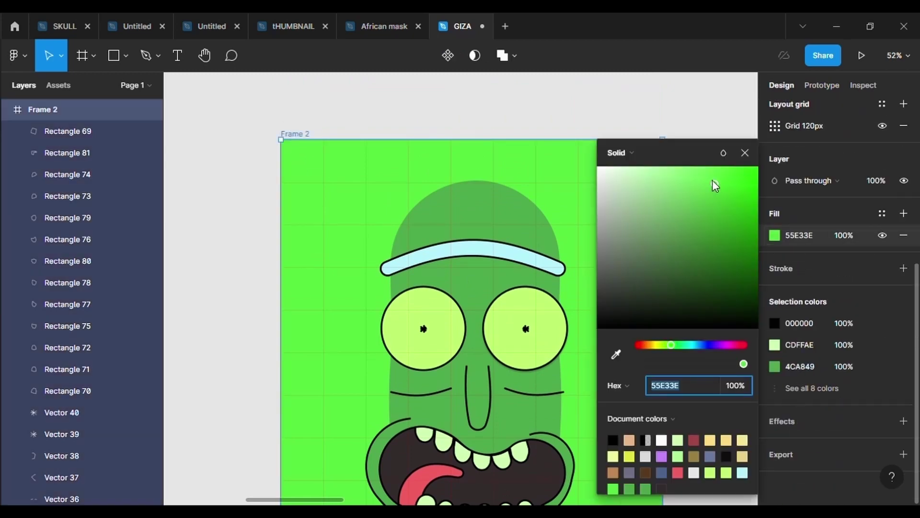
left_click_drag(713, 181, 708, 176)
left_click(353, 189)
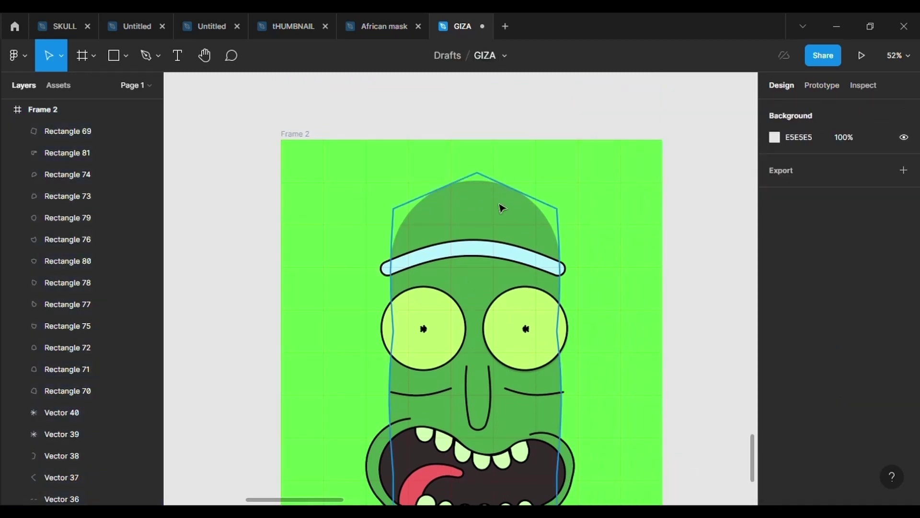
left_click(502, 205)
Step: Darken the pickle head's fill to green 1D9B1A, leaving the mouth shape unchanged
scroll(821, 304, "down", 3)
left_click(775, 355)
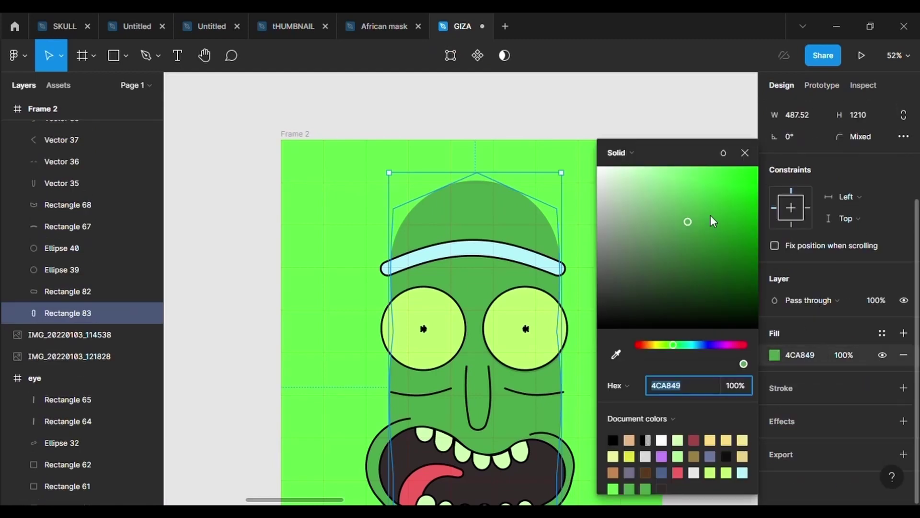
left_click_drag(691, 222, 708, 233)
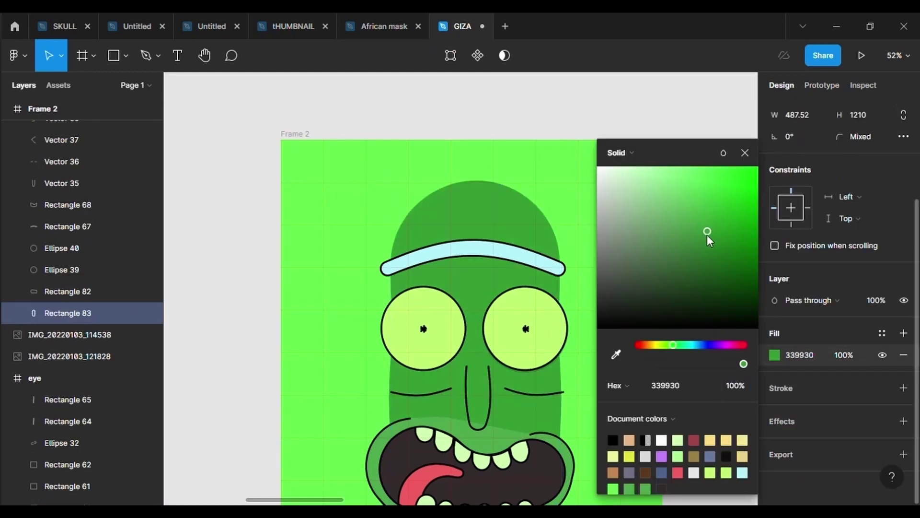
left_click(732, 234)
left_click(669, 345)
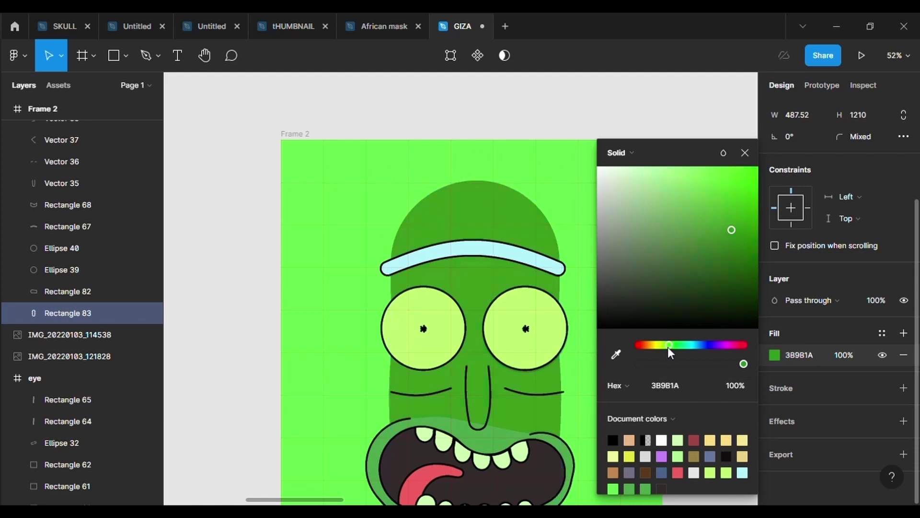
left_click(522, 111)
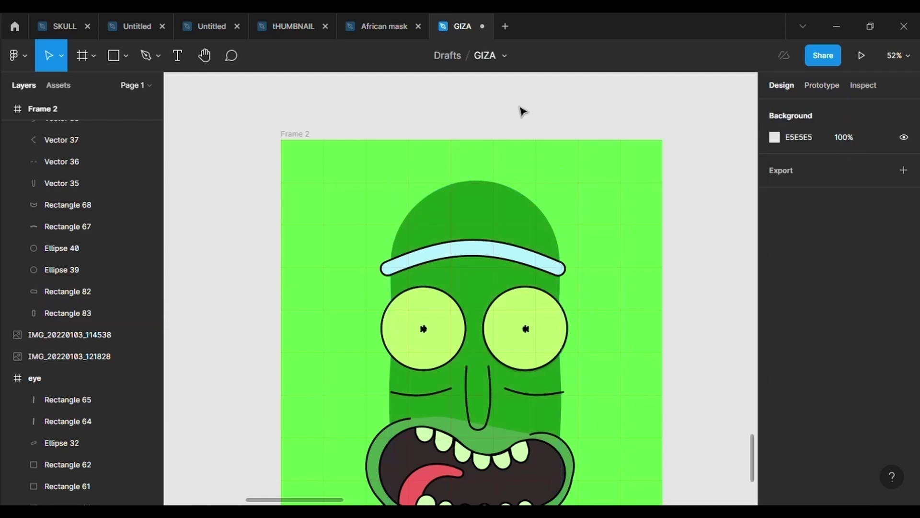
left_click(497, 439)
left_click(774, 355)
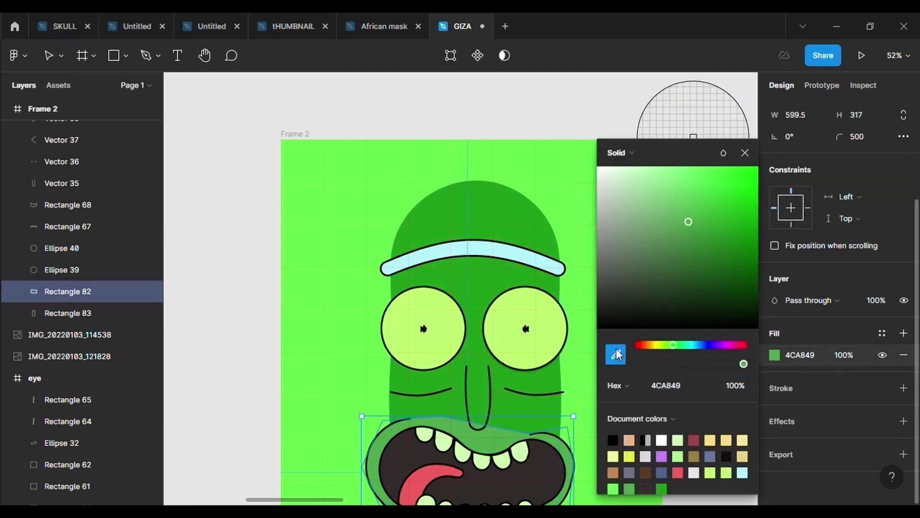
left_click(483, 121)
Step: Widen the pickle head to 533 × 1210 using its side handles
scroll(473, 113, "down", 3)
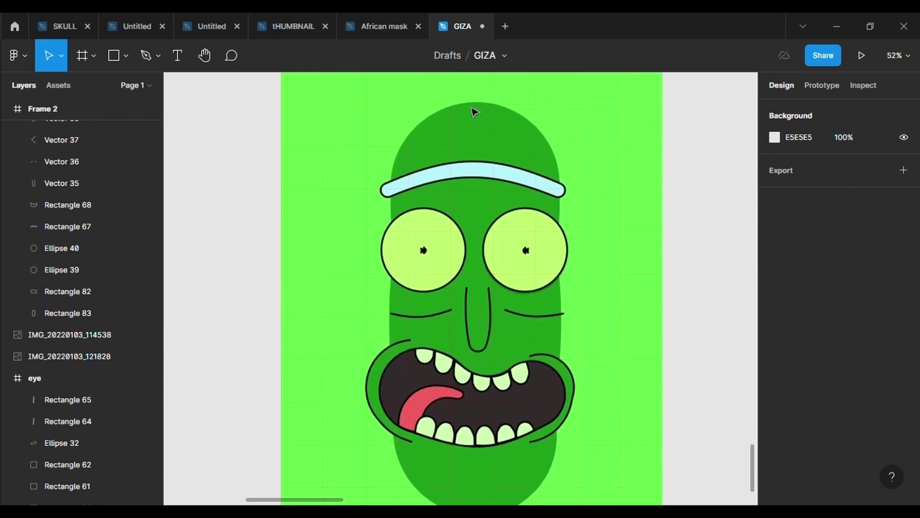
double_click(487, 112)
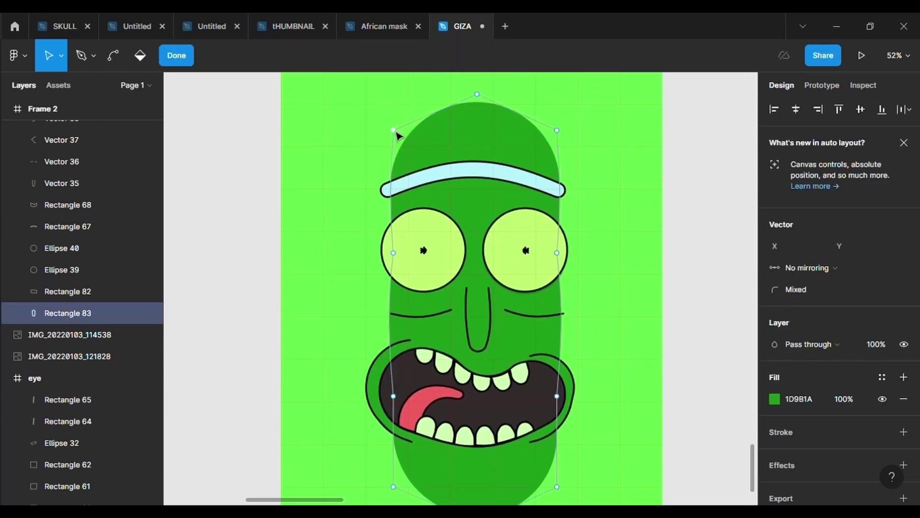
left_click_drag(396, 132, 415, 127)
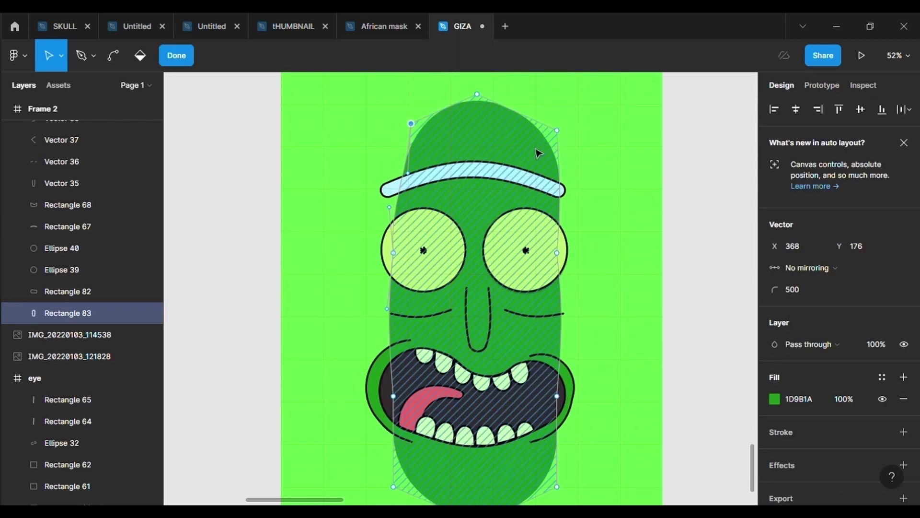
key("ctrl+z")
key("Escape")
scroll(604, 287, "down", 4)
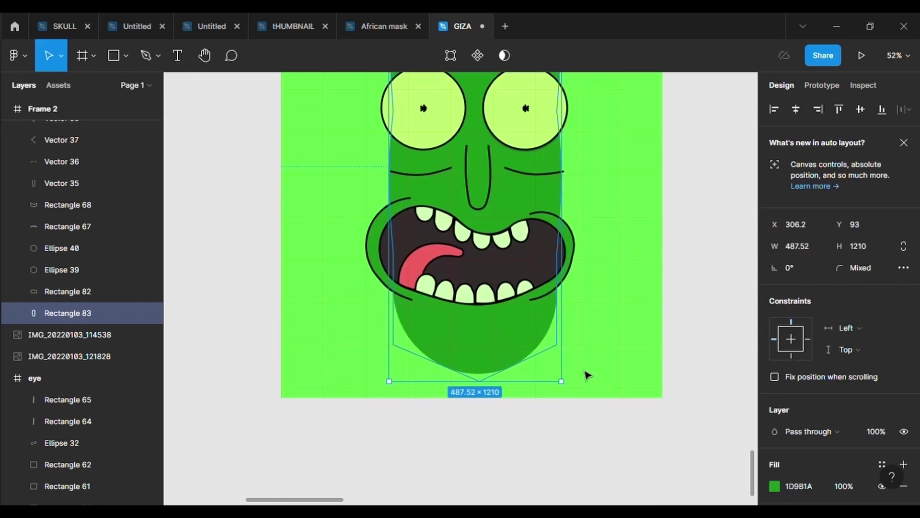
scroll(583, 335, "up", 2)
left_click_drag(563, 248, 570, 249)
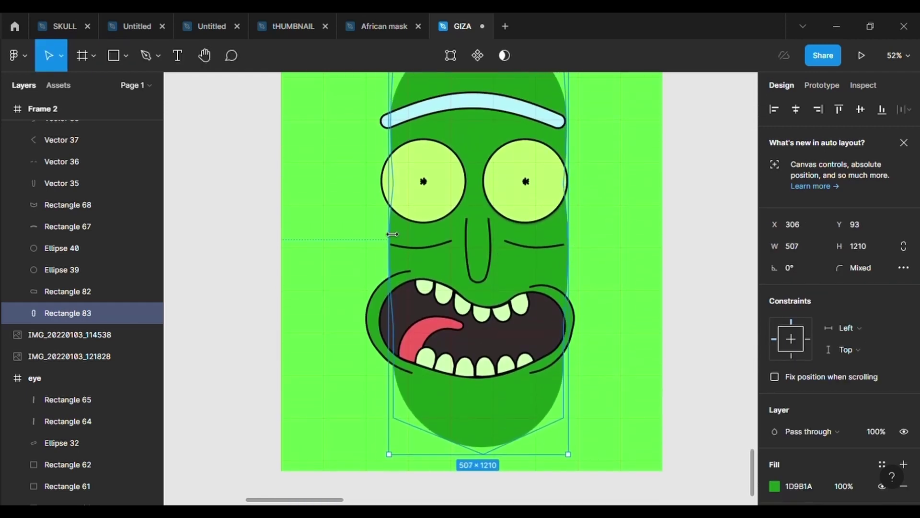
left_click_drag(392, 234, 387, 236)
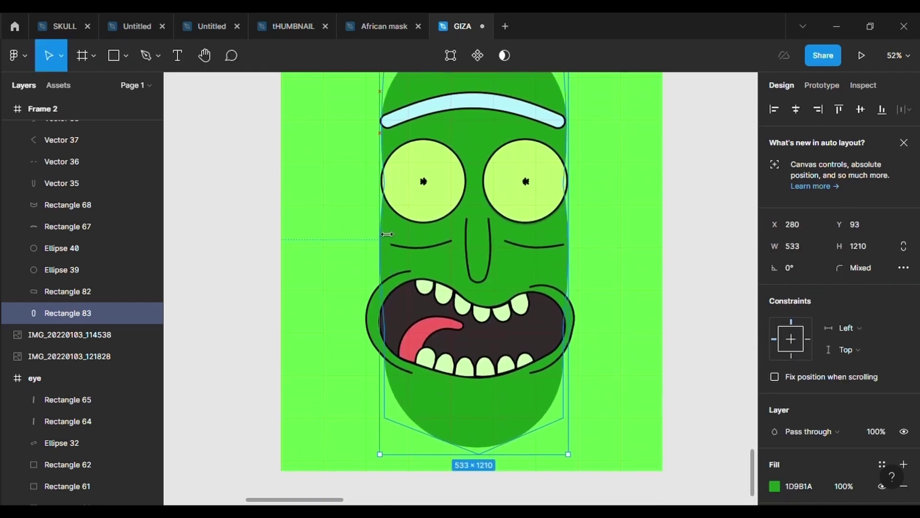
left_click(591, 255)
Step: Draw a 132 × 122 ellipse in the frame's top-left corner
scroll(590, 253, "up", 2)
scroll(589, 253, "up", 3)
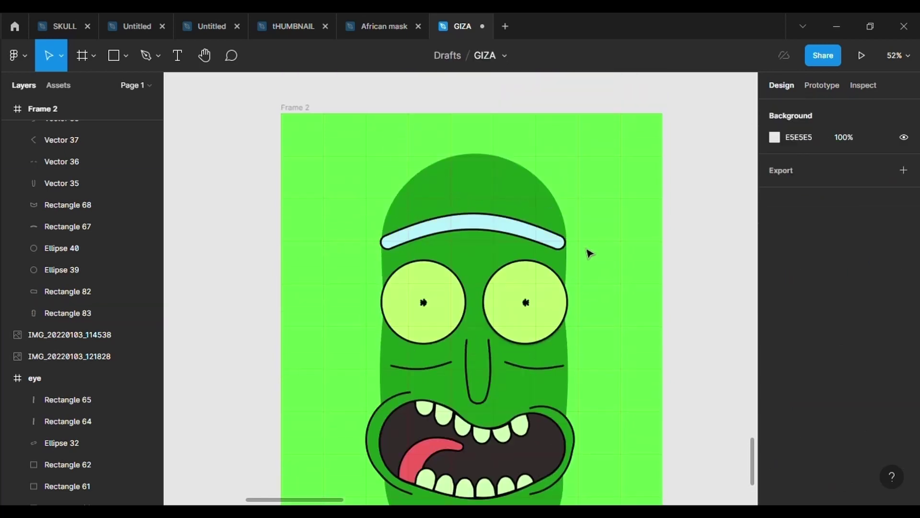
left_click(126, 55)
left_click(136, 138)
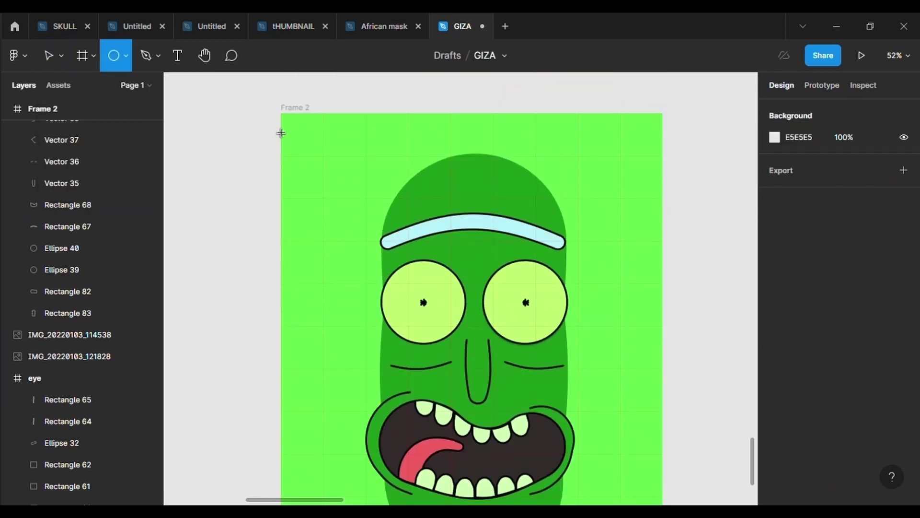
left_click_drag(298, 139, 345, 183)
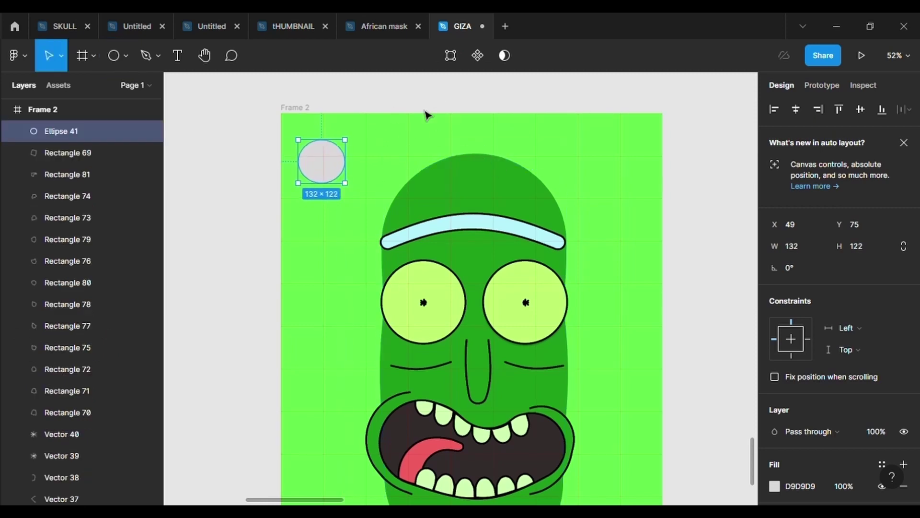
Step: Duplicate the grey bubble and give the copy a black stroke of weight 5
left_click(378, 145)
key("ctrl+v")
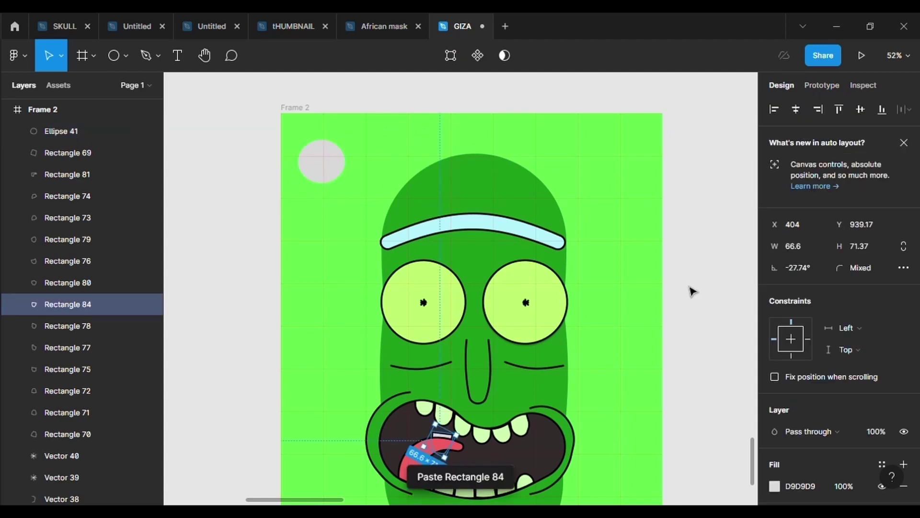
left_click(329, 172)
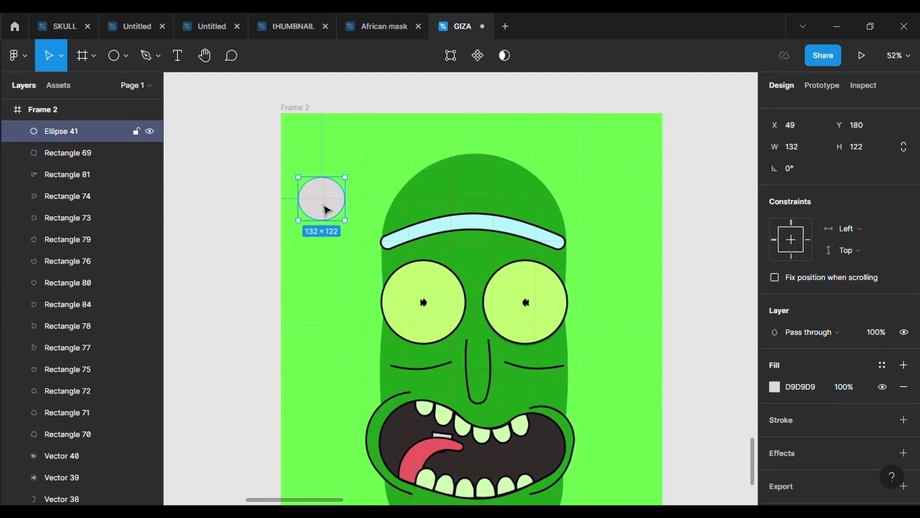
key("ctrl+v")
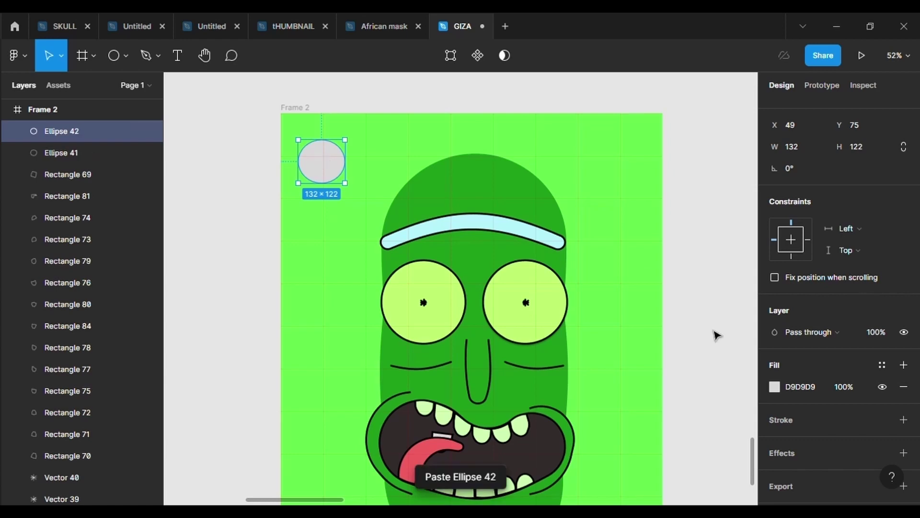
left_click(826, 423)
left_click(865, 467)
type("5")
key("Return")
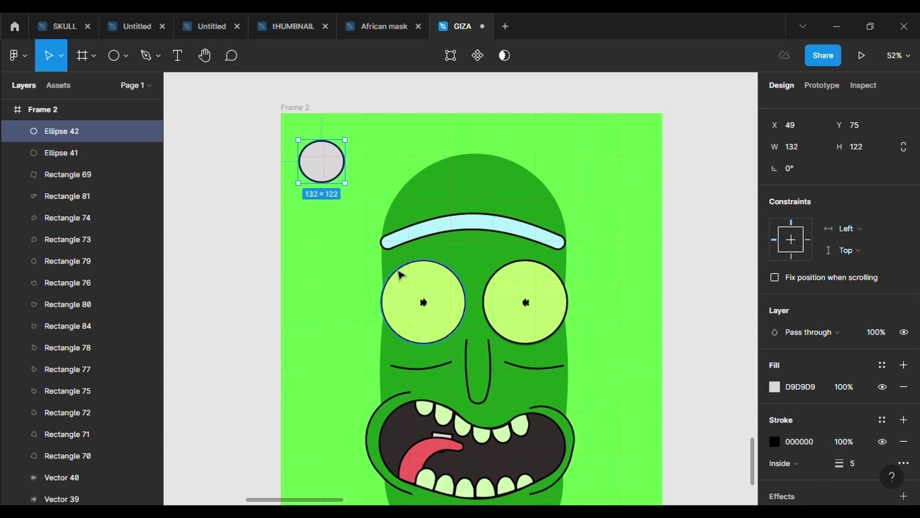
Step: Reshape the copied ellipse's arc into an open partial ring
scroll(354, 242, "up", 5)
mouse_move(322, 161)
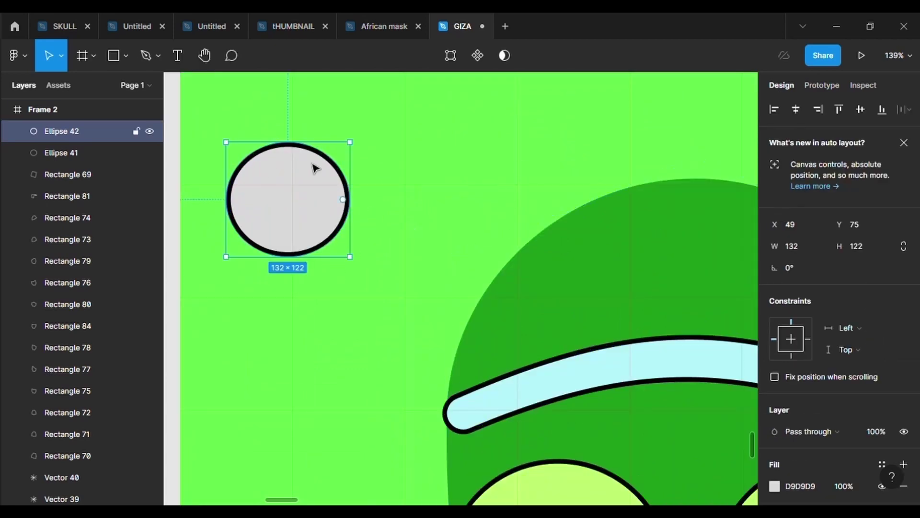
left_click_drag(343, 200, 340, 224)
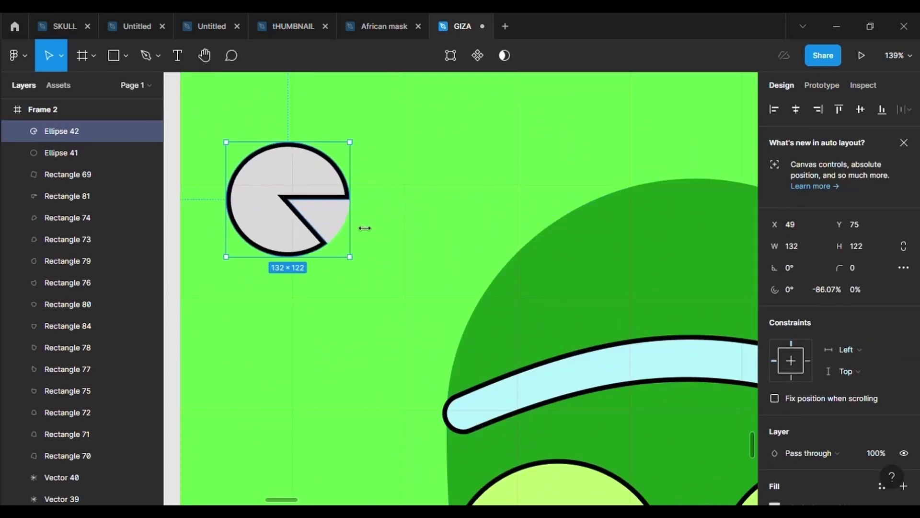
key("ctrl+z")
mouse_move(344, 200)
left_mouse_down()
mouse_move(312, 181)
mouse_move(255, 238)
left_mouse_up()
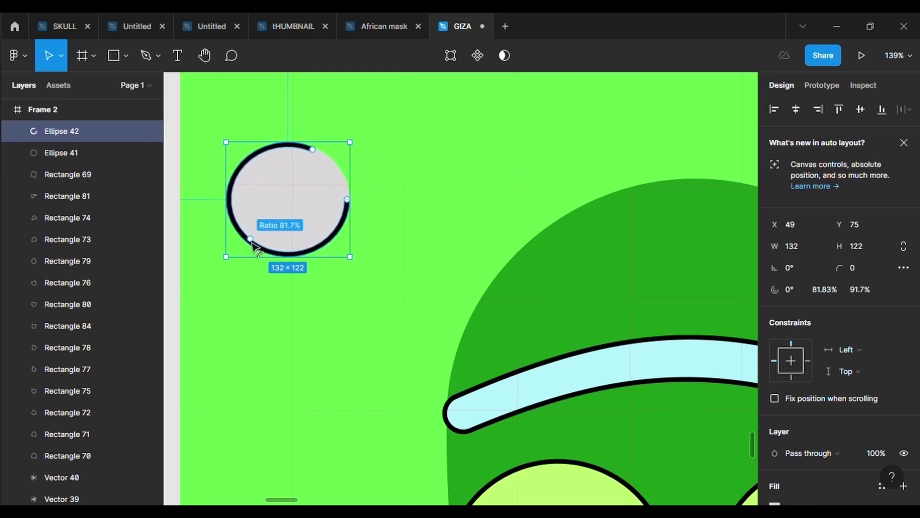
left_click(339, 316)
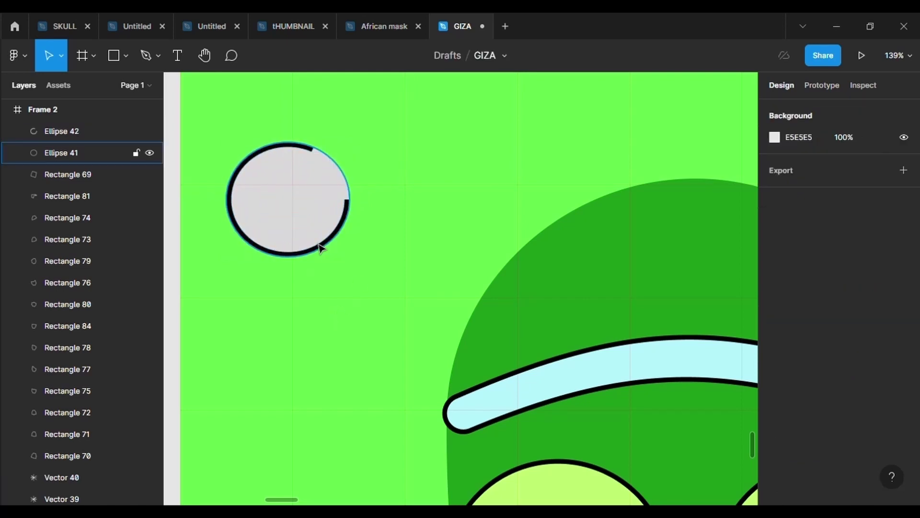
left_click(322, 252)
left_click_drag(367, 146, 376, 205)
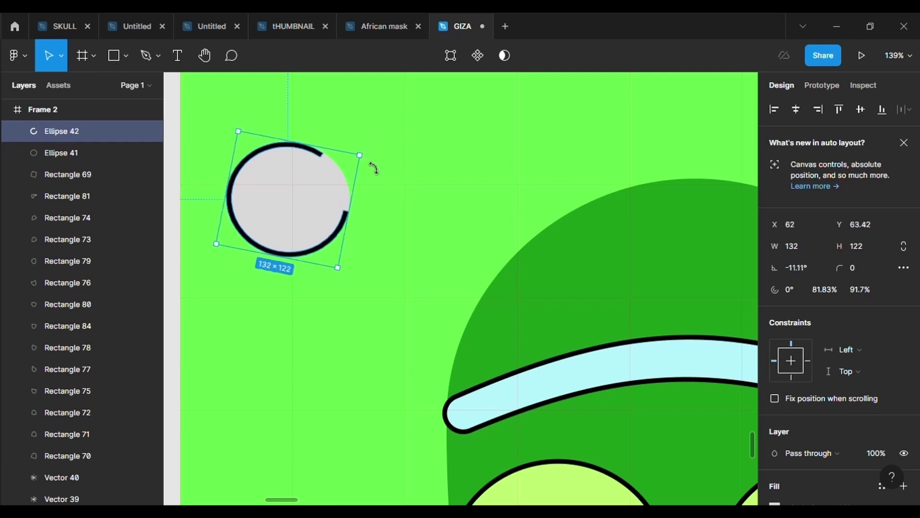
key("ctrl+z")
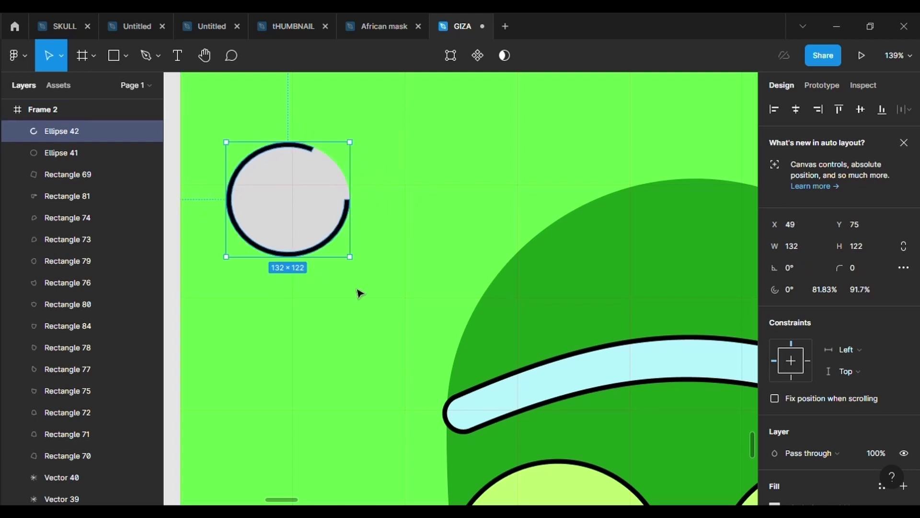
Step: Shrink the bubble and ring together to 103 × 95 and rotate them about -73°
left_click_drag(359, 293, 239, 136)
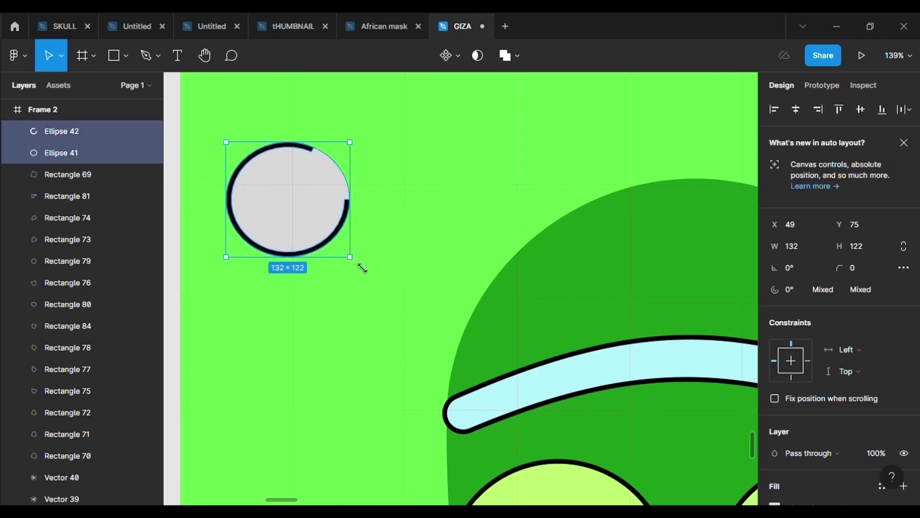
left_click_drag(363, 269, 333, 235)
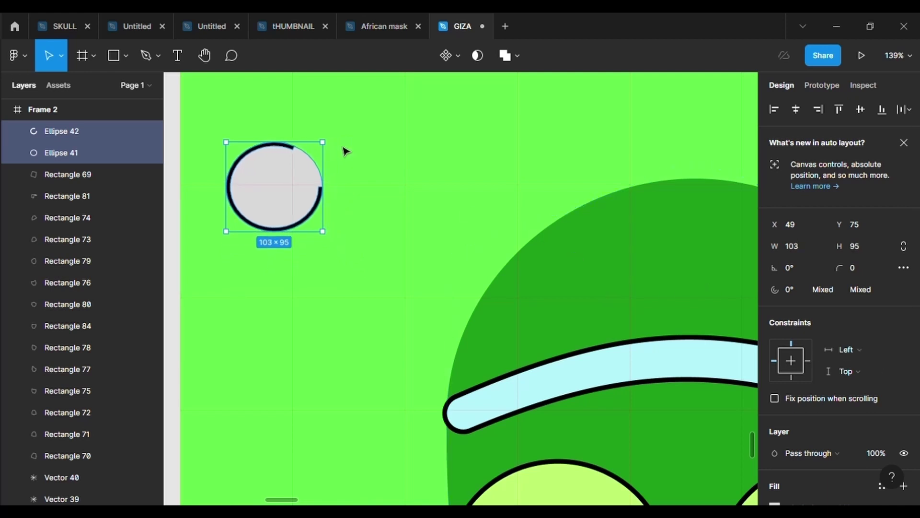
left_click_drag(337, 145, 339, 224)
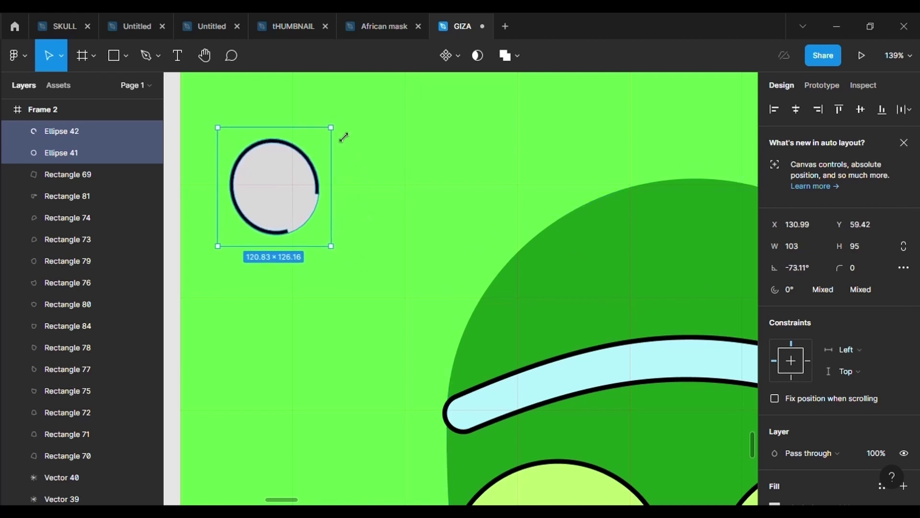
left_click(382, 194)
key("shift+1")
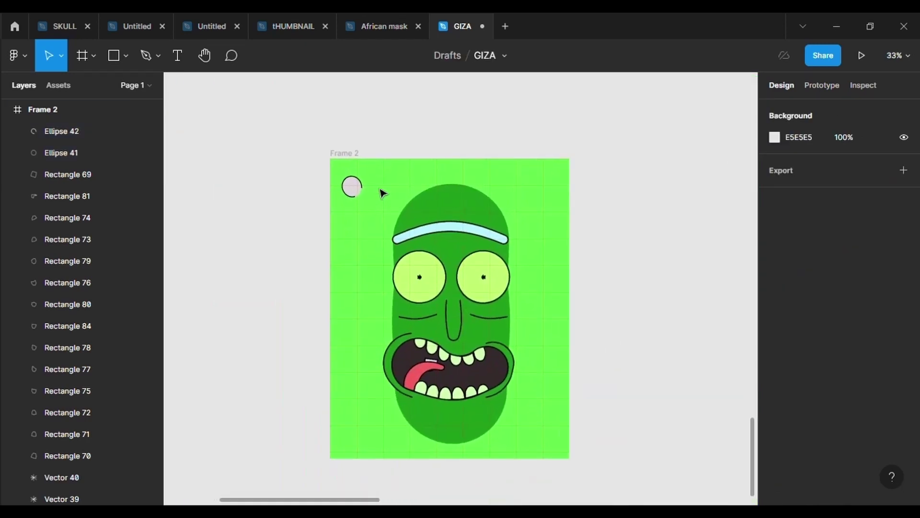
Step: Duplicate the top-left bubble and nudge the copy slightly upward
left_click(346, 191)
key("ctrl+c")
key("ctrl+v")
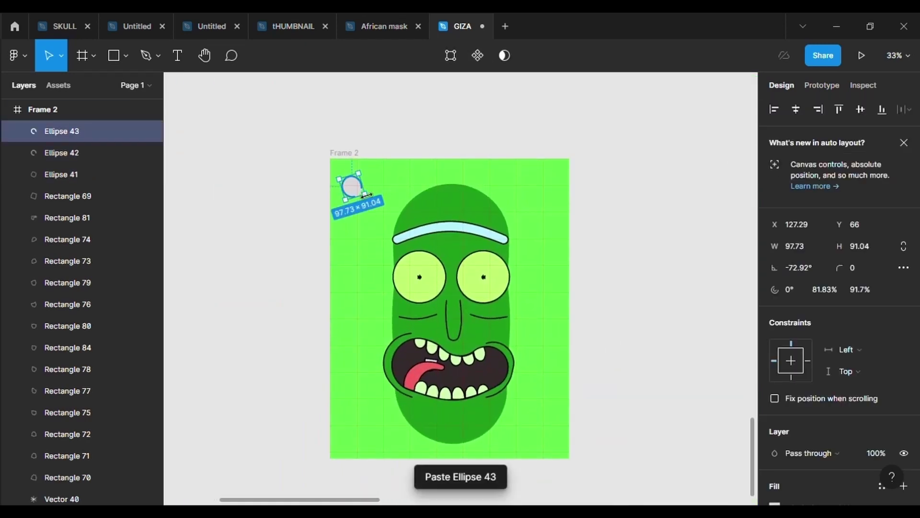
left_click_drag(352, 190, 352, 186)
left_click(393, 451)
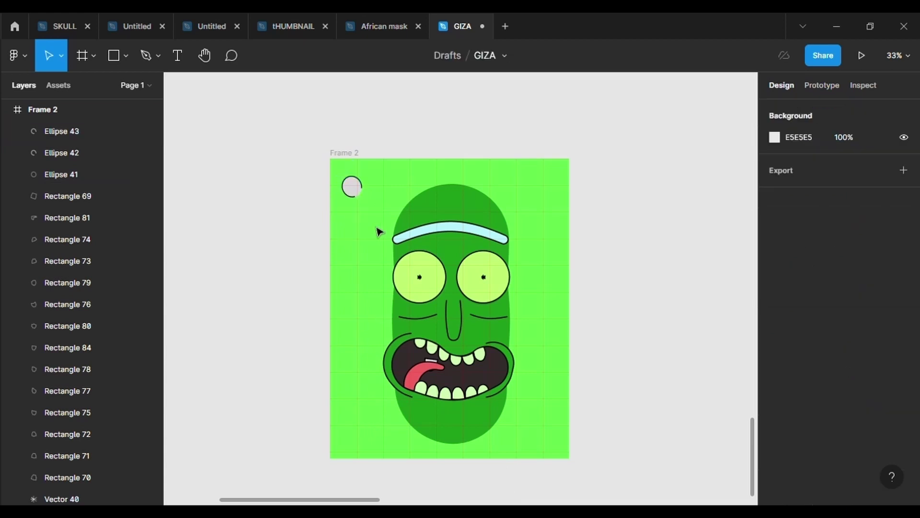
Step: Copy the whole bubble's layers and place pasted copies at the frame's lower corners
mouse_move(394, 240)
left_mouse_down()
mouse_move(355, 187)
mouse_move(373, 423)
left_mouse_up()
key("ctrl+c")
key("ctrl+v")
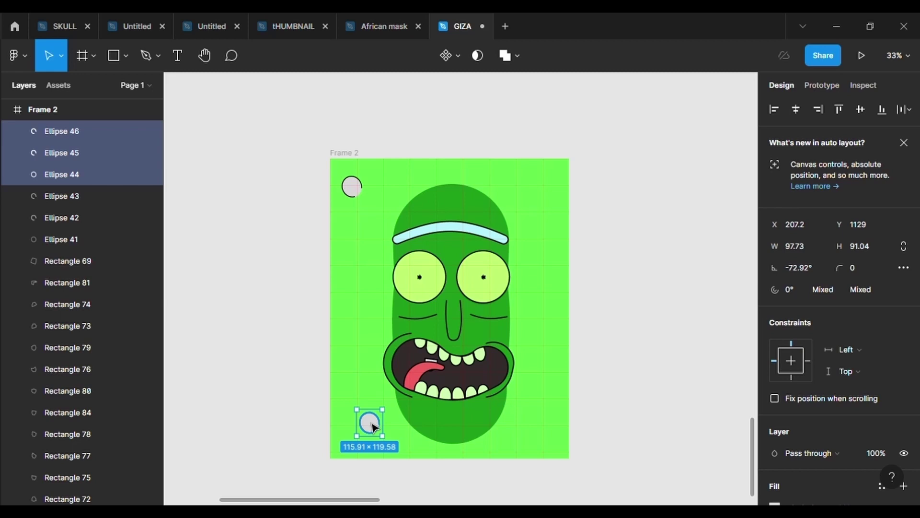
key("ctrl+v")
mouse_move(372, 424)
left_mouse_down()
mouse_move(536, 419)
mouse_move(519, 437)
left_mouse_up()
Step: Paste one more bubble and shrink it to a tiny 41.68 × 43 size
key("ctrl+v")
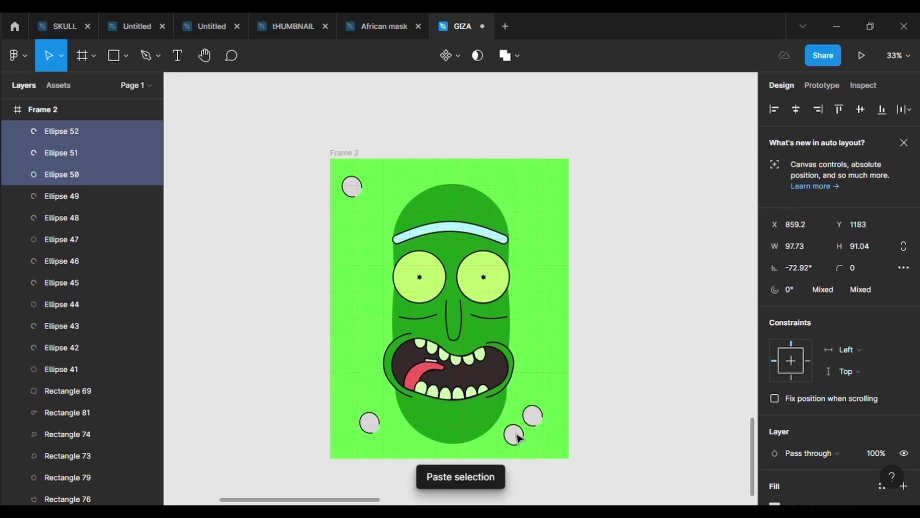
scroll(519, 437, "up", 5)
scroll(524, 434, "down", 1)
mouse_move(532, 385)
left_mouse_down()
mouse_move(514, 364)
mouse_move(561, 367)
mouse_move(551, 361)
left_mouse_up()
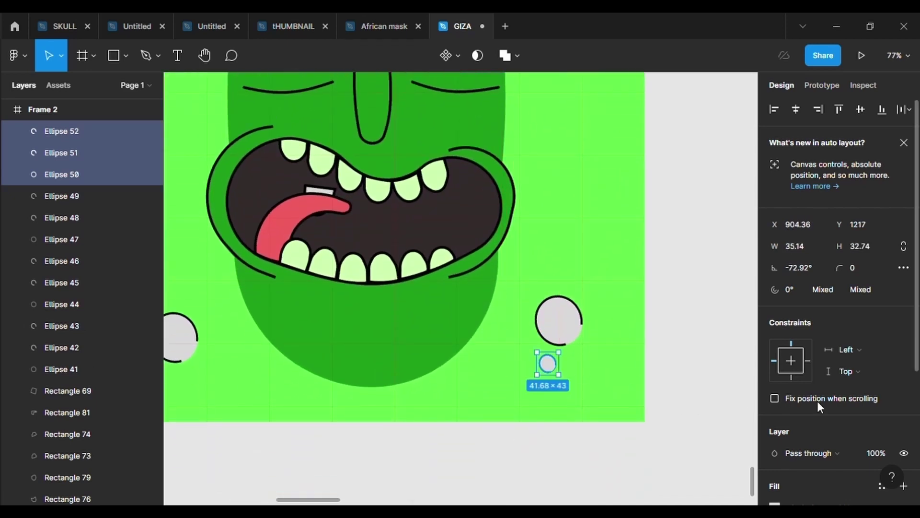
scroll(818, 401, "down", 4)
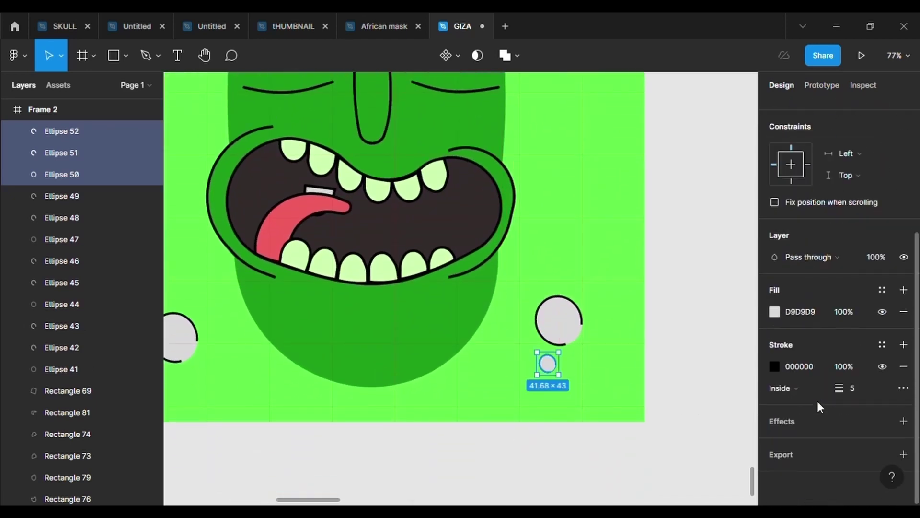
Step: Fill the larger lower-right bubble, Ellipse 47, with dark green
left_click(570, 327)
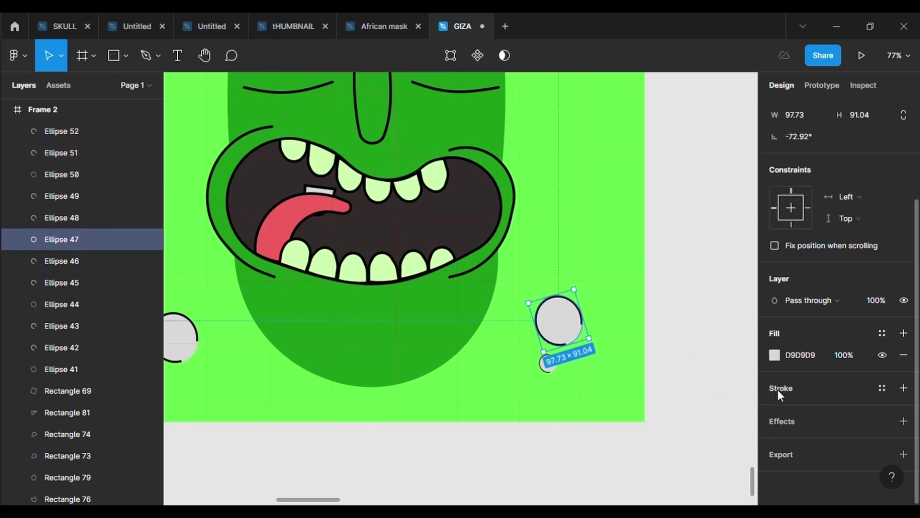
left_click(775, 356)
left_click(616, 354)
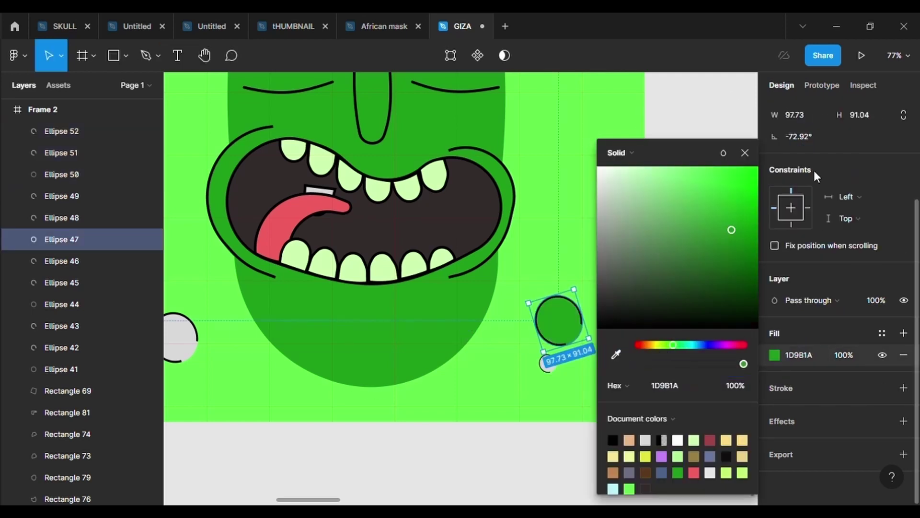
left_click(703, 189)
left_click_drag(702, 192, 751, 235)
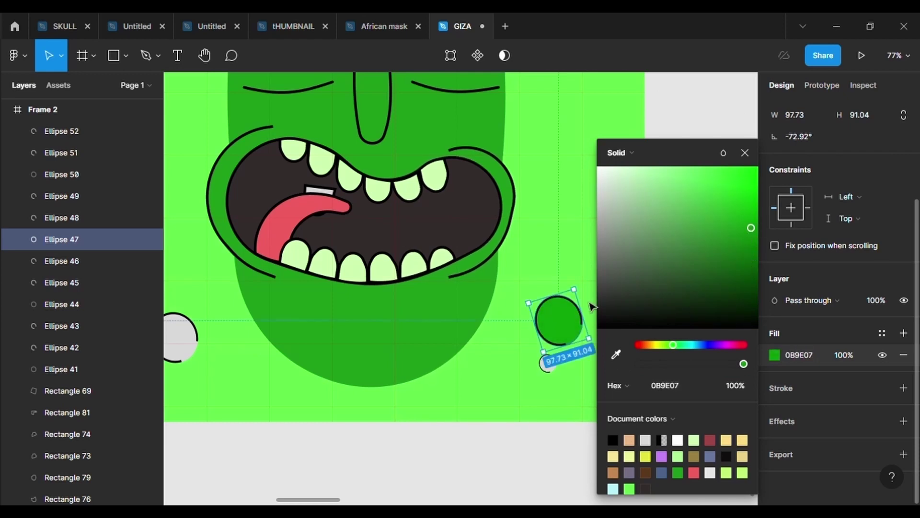
left_click(562, 266)
scroll(563, 267, "up", 3)
scroll(564, 267, "left", 5)
Step: Eyedrop a light green from the canvas into the pickle body's fill
scroll(561, 263, "right", 1)
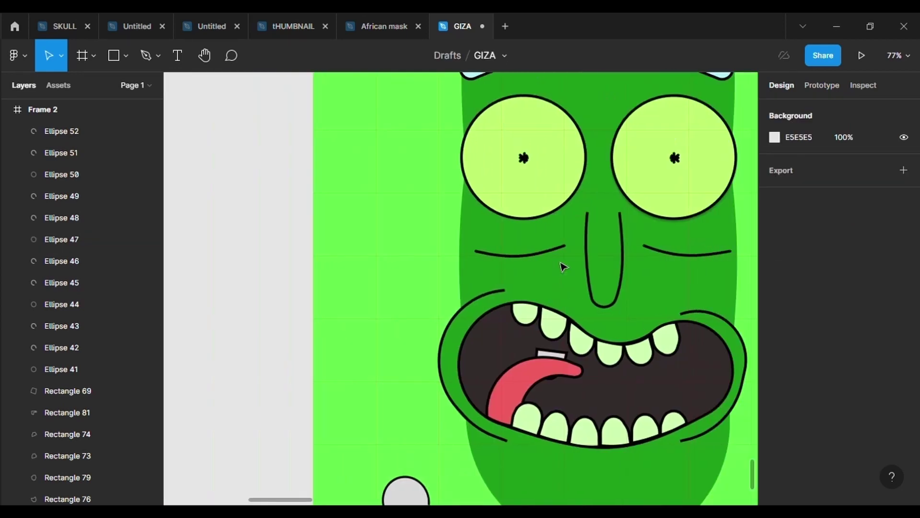
left_click(541, 273)
left_click(775, 484)
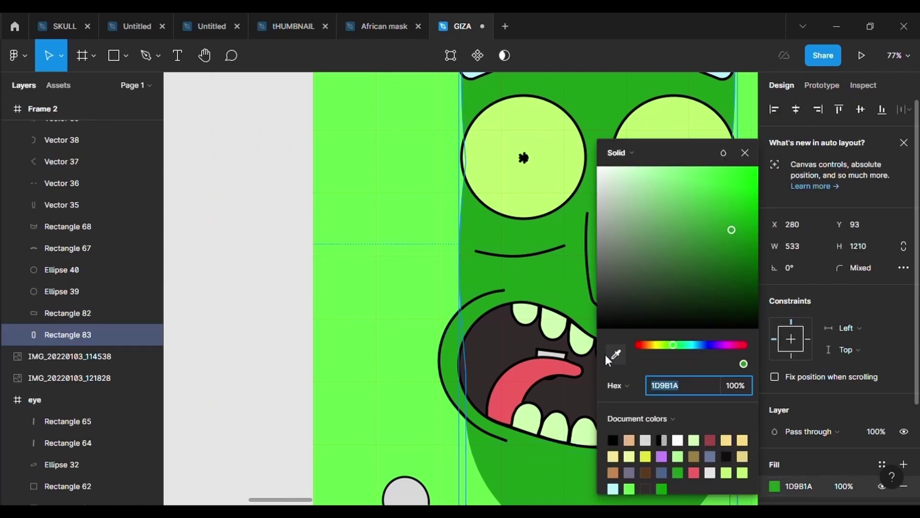
left_click(615, 355)
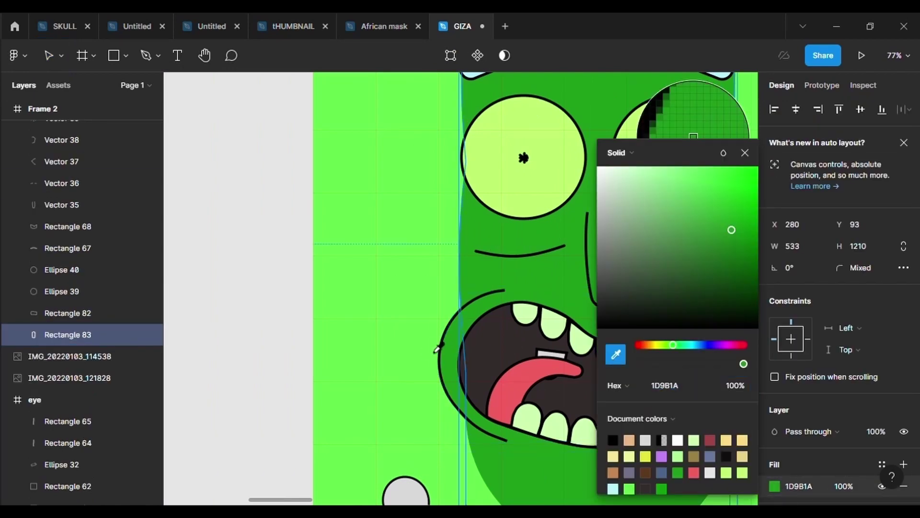
left_click(434, 315)
key("Escape")
Step: Sample a dark green from the canvas as the frame's background fill
scroll(540, 378, "up", 4)
scroll(413, 242, "up", 2)
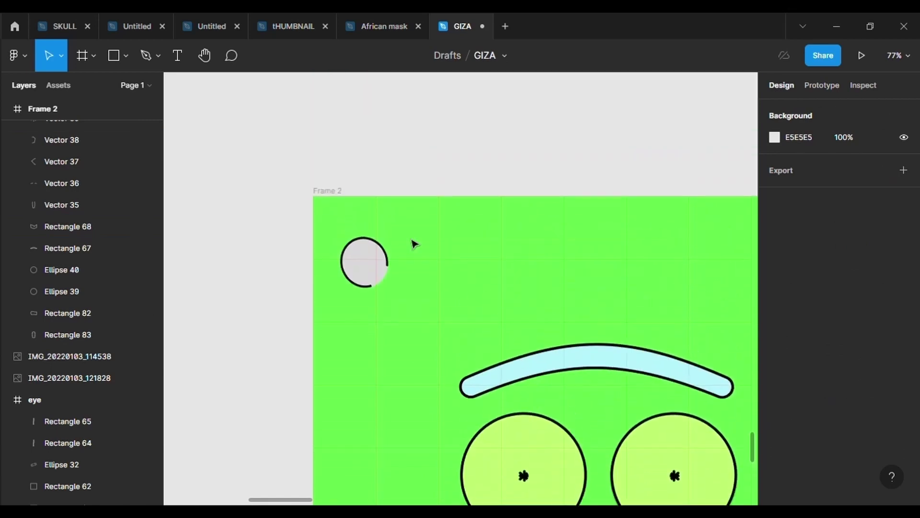
left_click(413, 243)
scroll(634, 286, "down", 7)
scroll(804, 421, "down", 5)
scroll(803, 422, "down", 1)
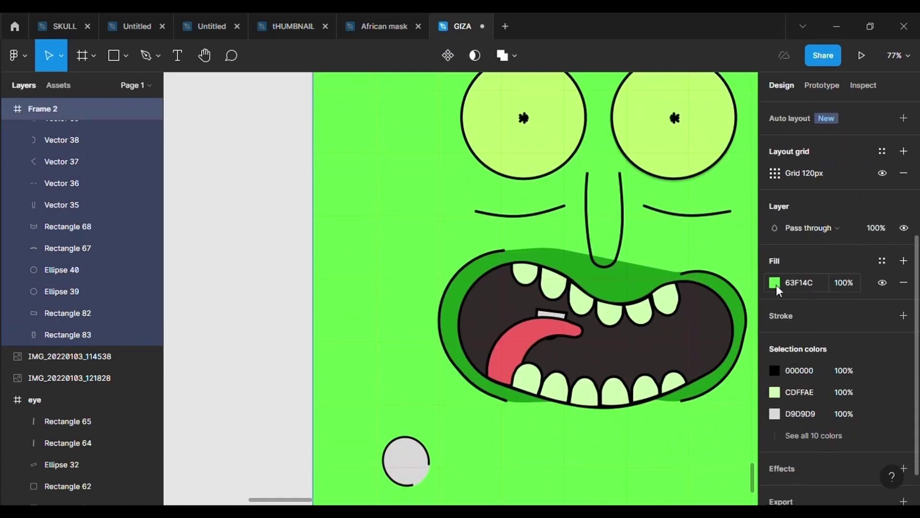
left_click(775, 283)
left_click(617, 355)
left_click(498, 282)
key("Escape")
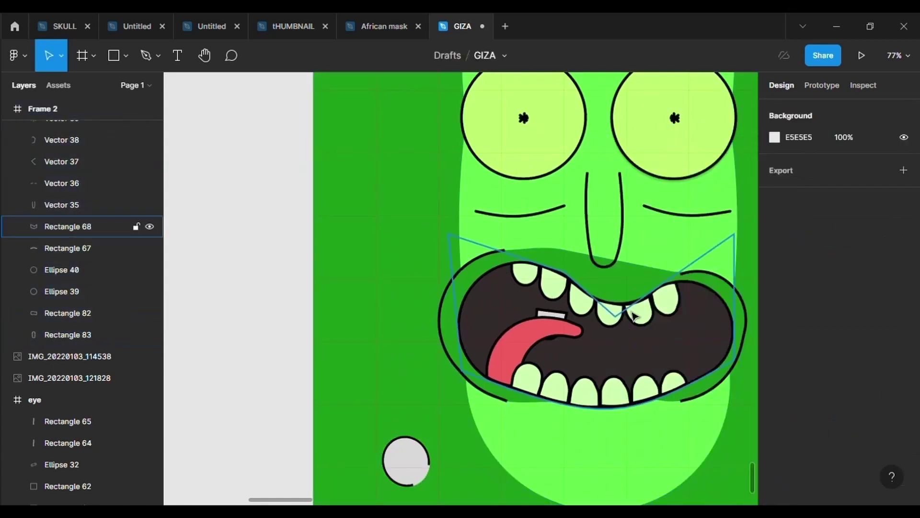
Step: Give the shape behind the mouth the face's green using the eyedropper
left_click(647, 287)
left_click(776, 486)
left_click(614, 354)
left_click(555, 425)
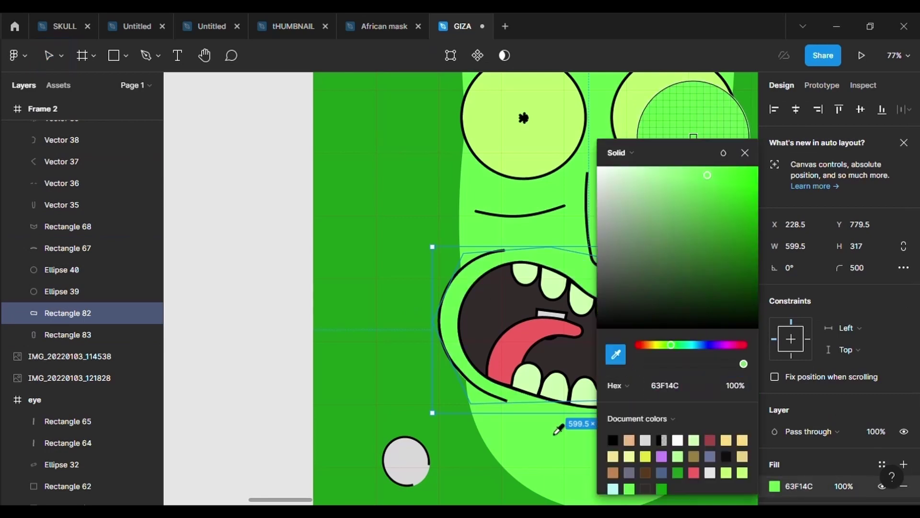
key("Escape")
key("Escape")
key("shift+1")
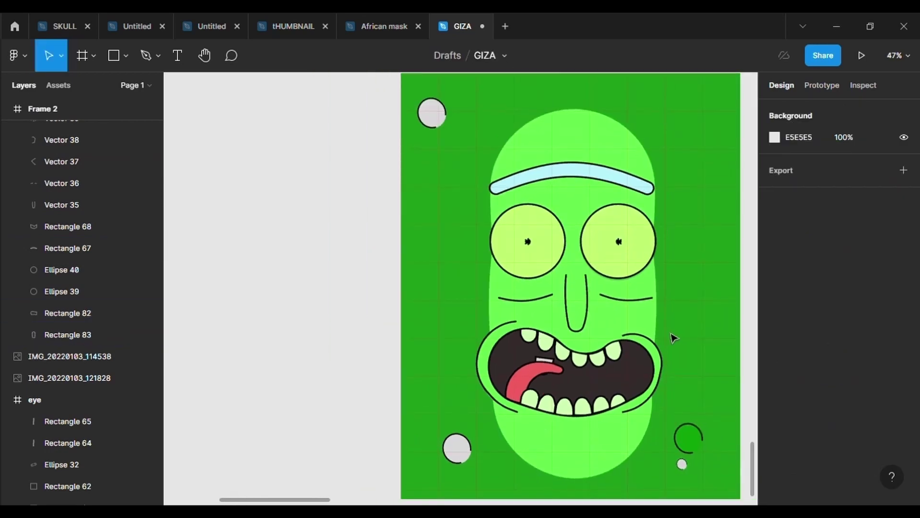
Step: Adjust the face pill Rectangle 83's fill to a slightly darker green, 54D128
left_click(633, 292)
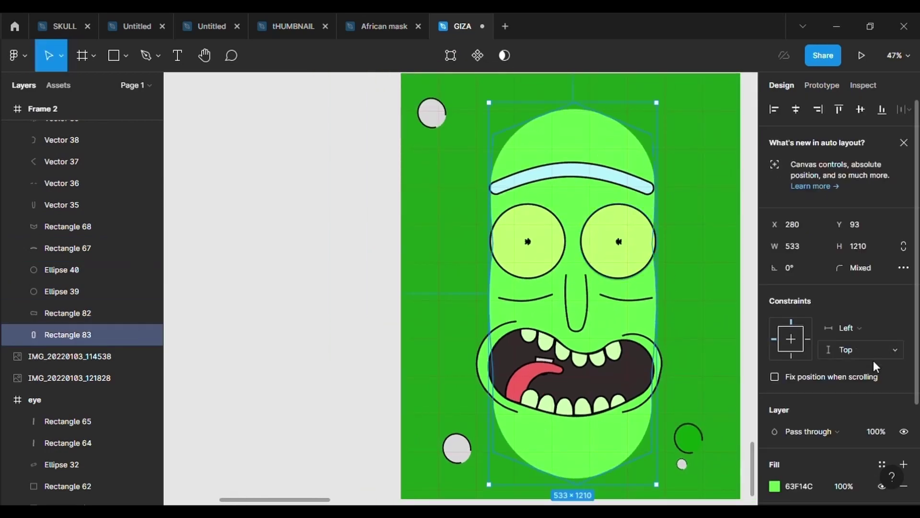
scroll(872, 359, "down", 3)
left_click(775, 355)
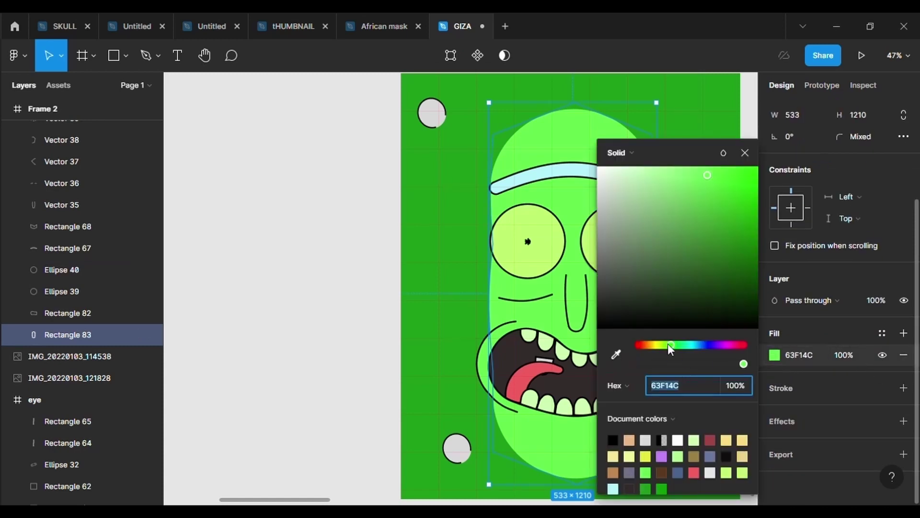
left_click_drag(669, 344, 666, 344)
left_click(733, 176)
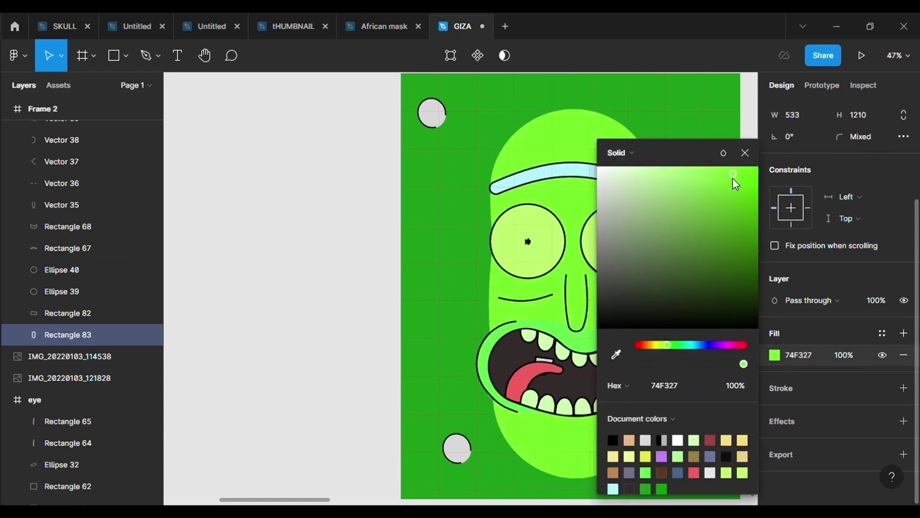
left_click(671, 344)
left_click_drag(672, 344, 669, 344)
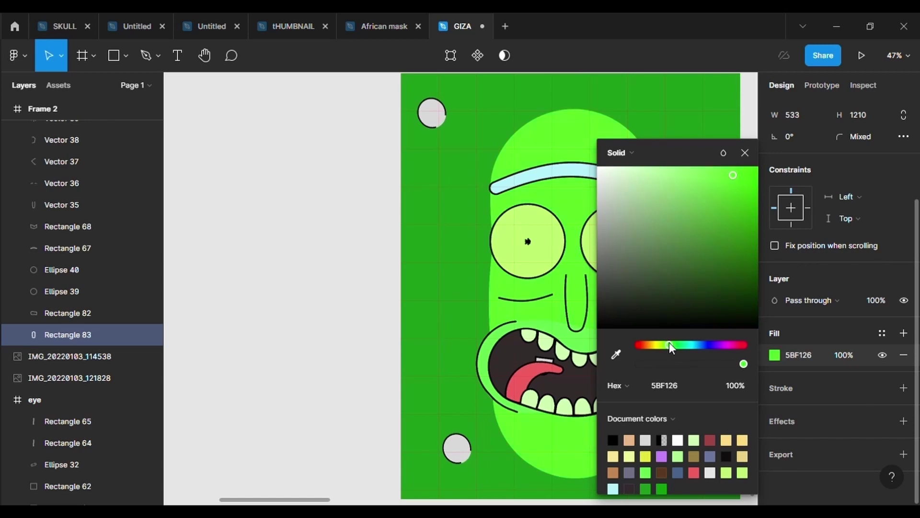
left_click_drag(713, 205, 727, 197)
left_click(727, 196)
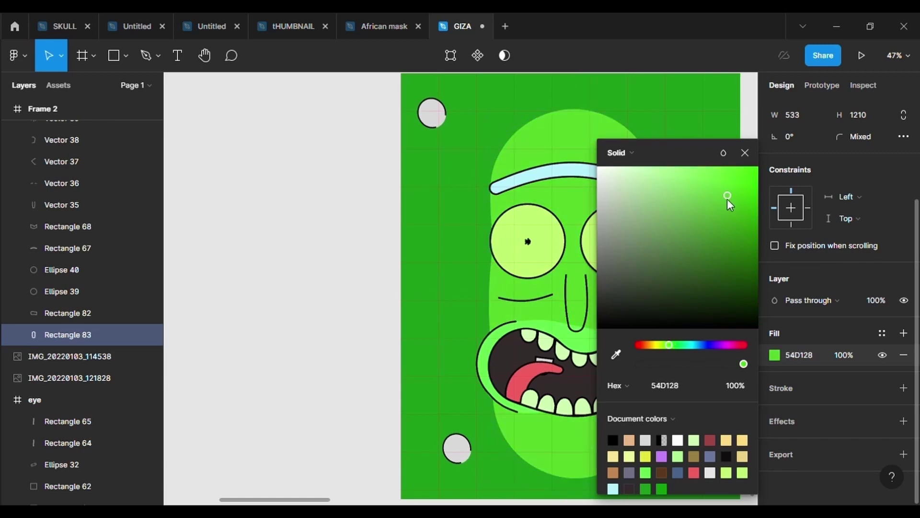
Step: Eyedrop the 54D128 face green onto Rectangle 82 around the mouth
left_click(556, 336)
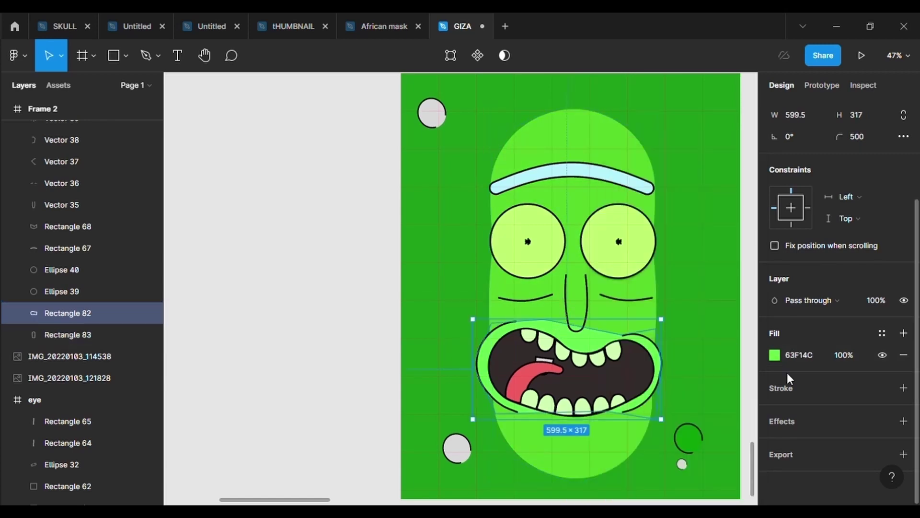
left_click(775, 354)
left_click(616, 354)
left_click(430, 248)
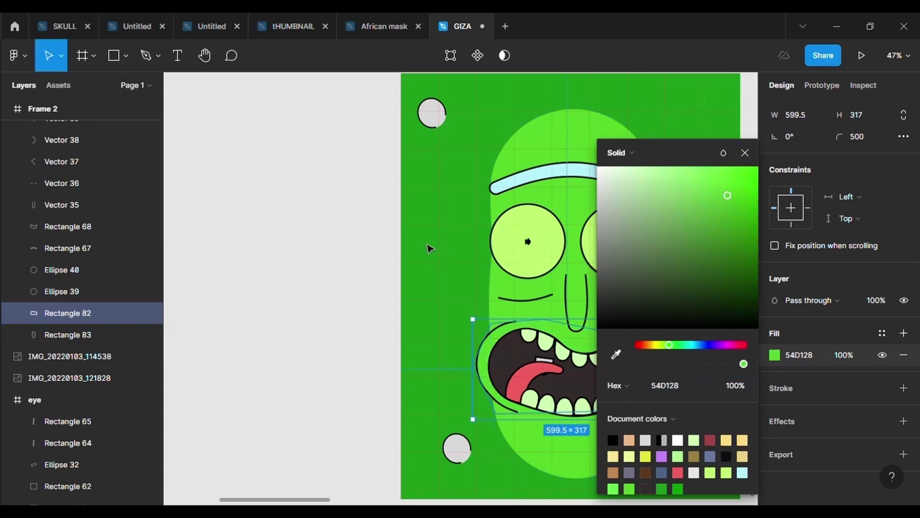
left_click(462, 252)
left_click(699, 441)
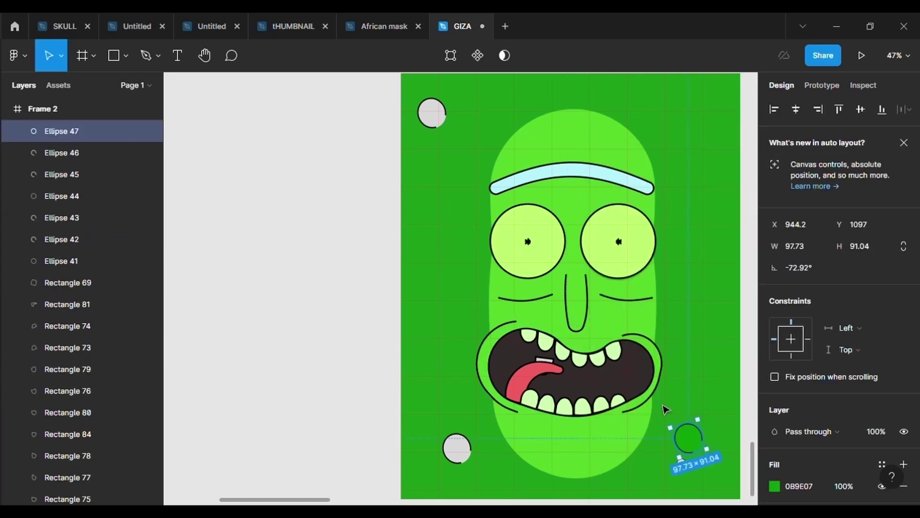
Step: Shift the grey tooth Rectangle 84 within the mouth, then delete it
left_click(626, 354)
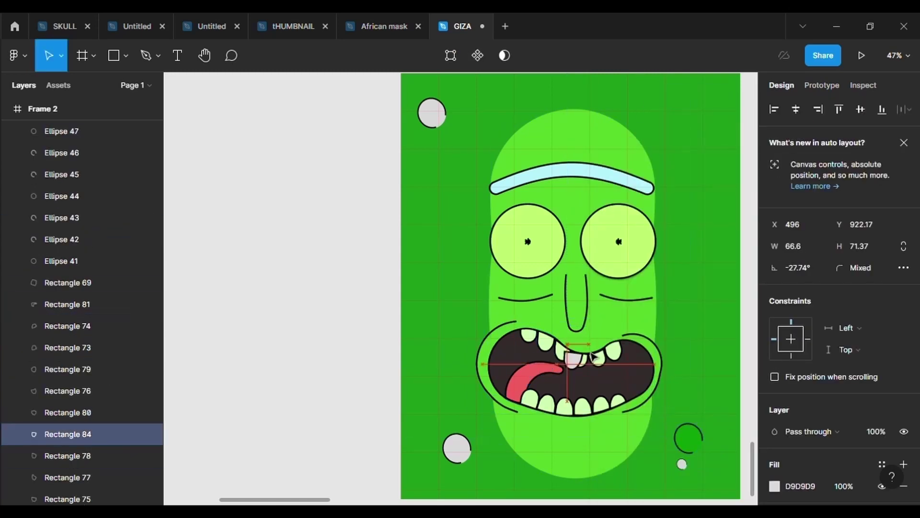
left_click_drag(629, 354, 639, 368)
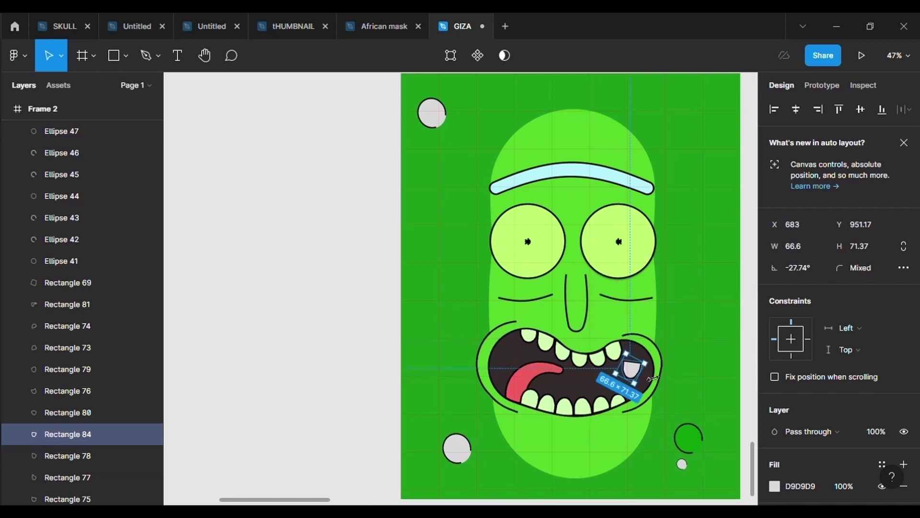
left_click_drag(643, 380, 636, 363)
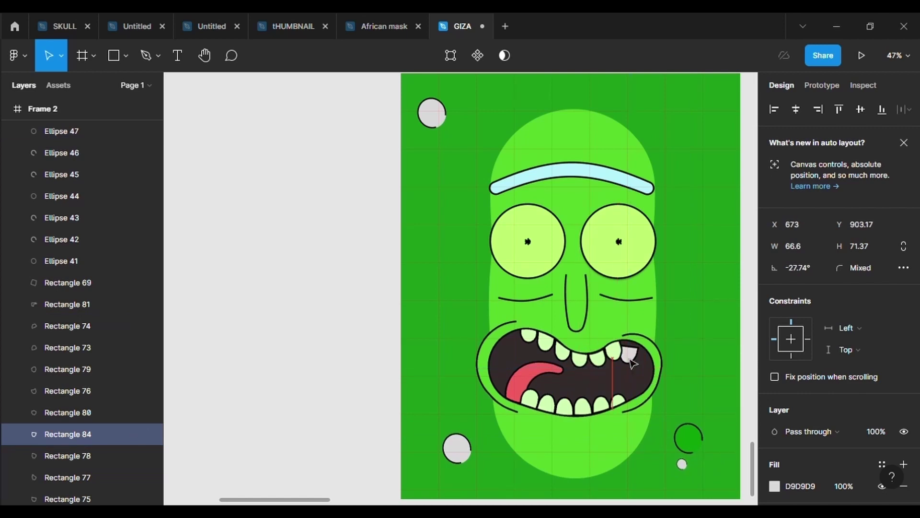
key("Delete")
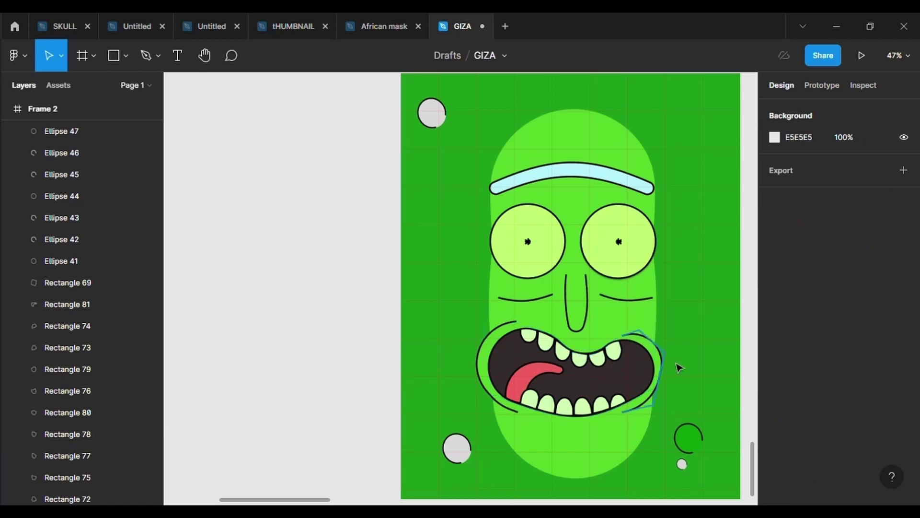
Step: Darken the bottom-right bubble's fill to 147E11
left_click(699, 448)
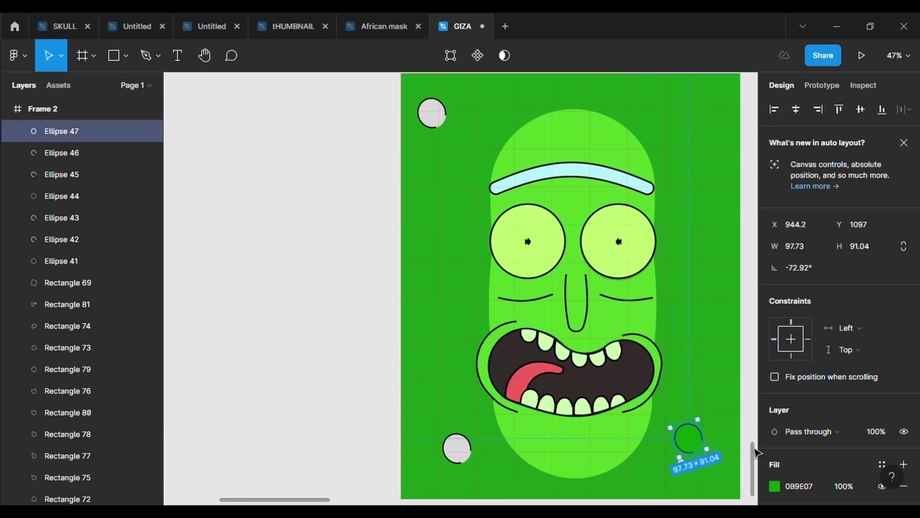
left_click(775, 486)
left_click(736, 269)
left_click_drag(679, 152, 374, 181)
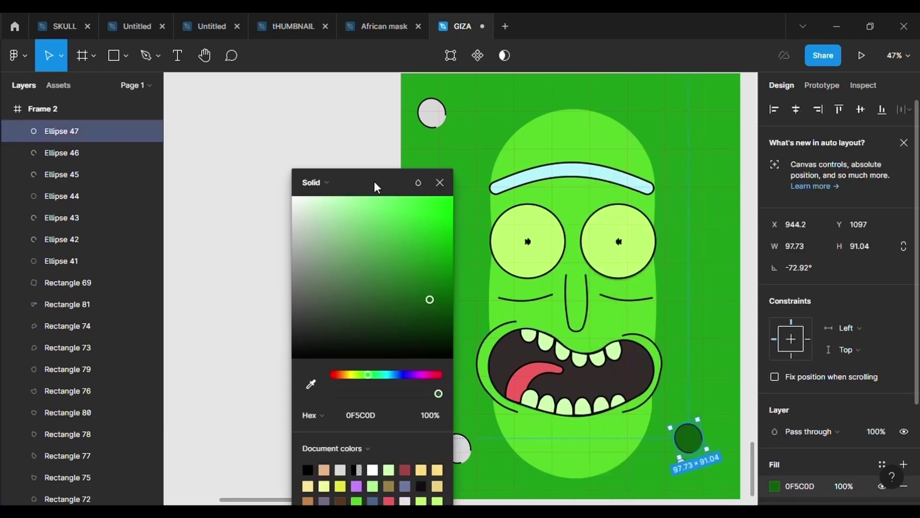
left_click(431, 280)
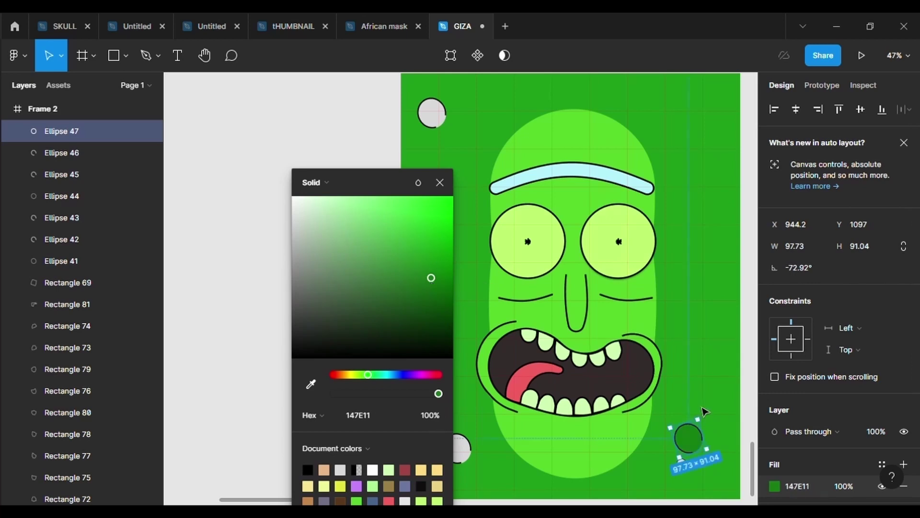
Step: Lighten grey circle Ellipse 46's outline to near white
left_click(96, 154)
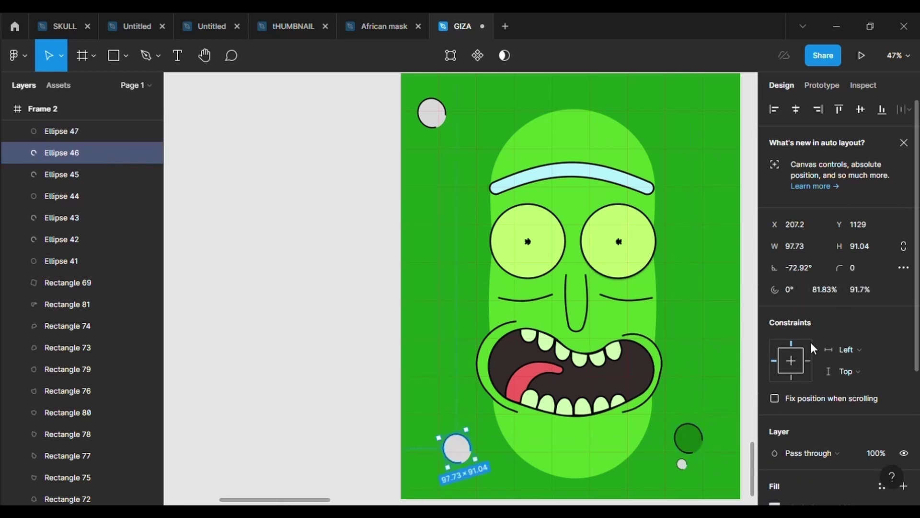
scroll(794, 355, "down", 4)
left_click(774, 366)
left_click(621, 178)
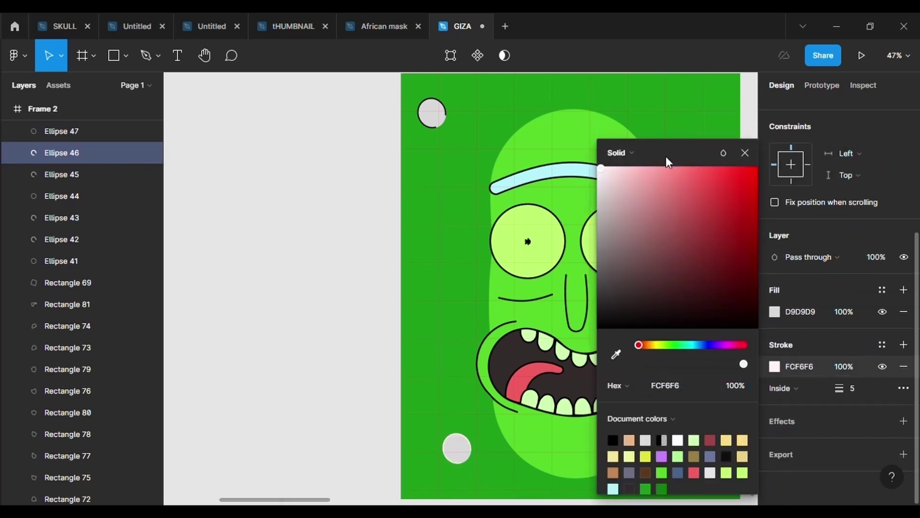
left_click_drag(666, 156, 467, 177)
Step: Set the outline of bottom-right circle Ellipse 49 to FFFFFF
left_click(689, 437)
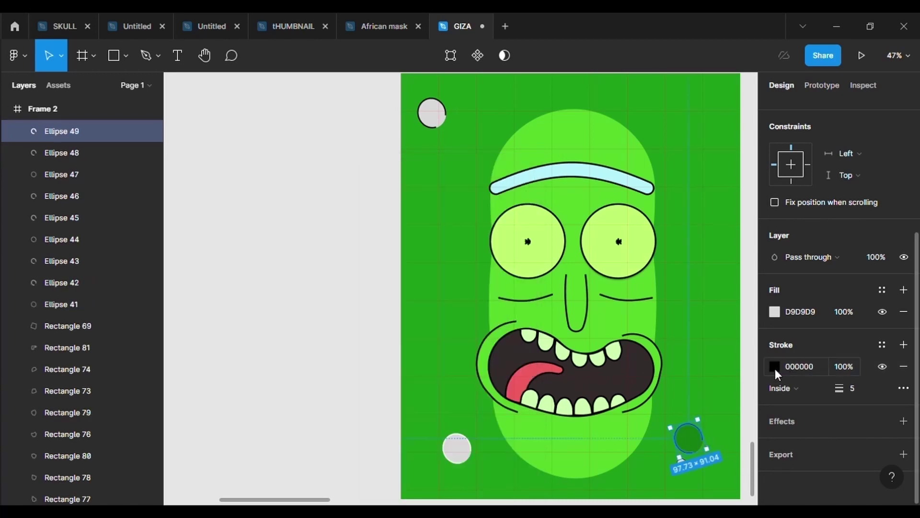
left_click(775, 367)
type("FFFFFF")
key("Return")
left_click_drag(656, 160, 339, 180)
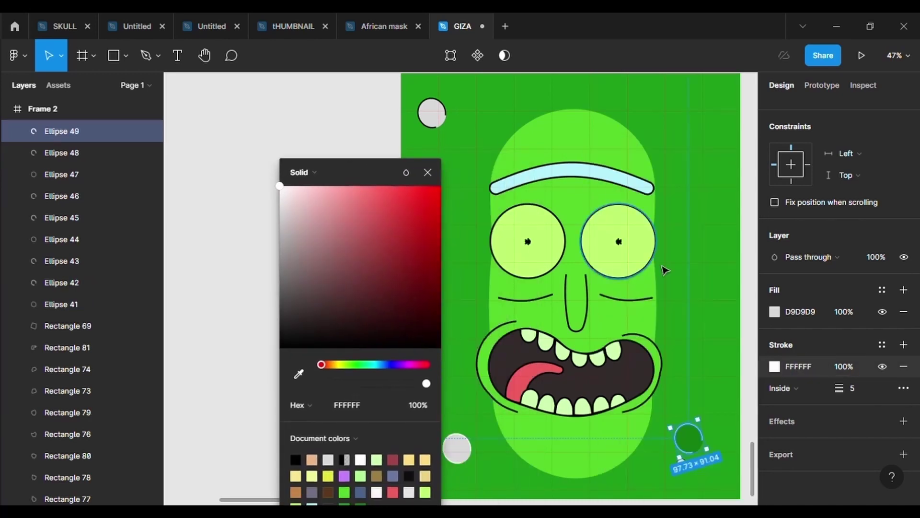
left_click(724, 319)
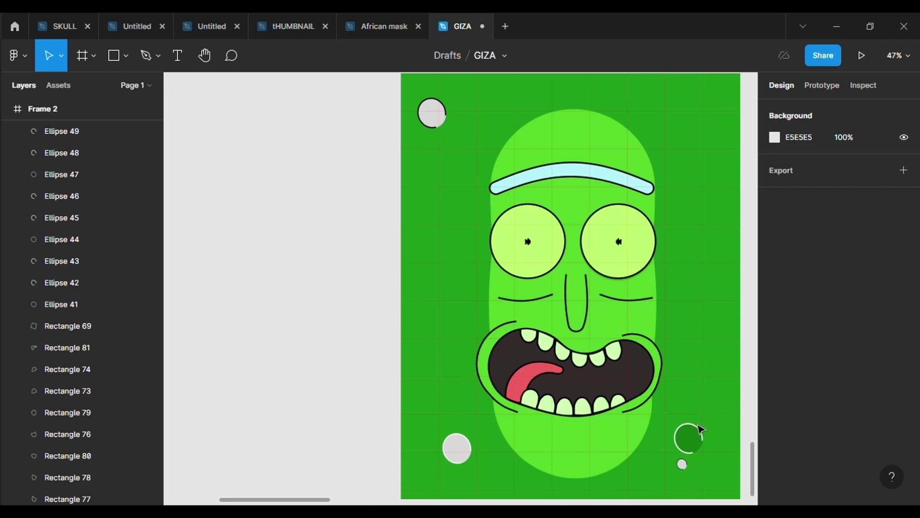
Step: Give Ellipse 49's outline a green sampled from the canvas
left_click(698, 427)
scroll(777, 415, "down", 3)
left_click(775, 441)
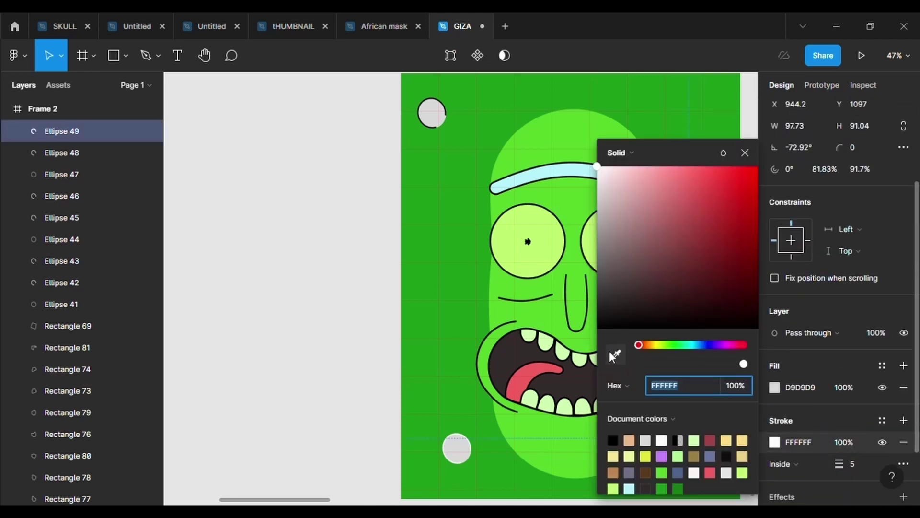
left_click(613, 356)
left_click(508, 297)
left_click(442, 272)
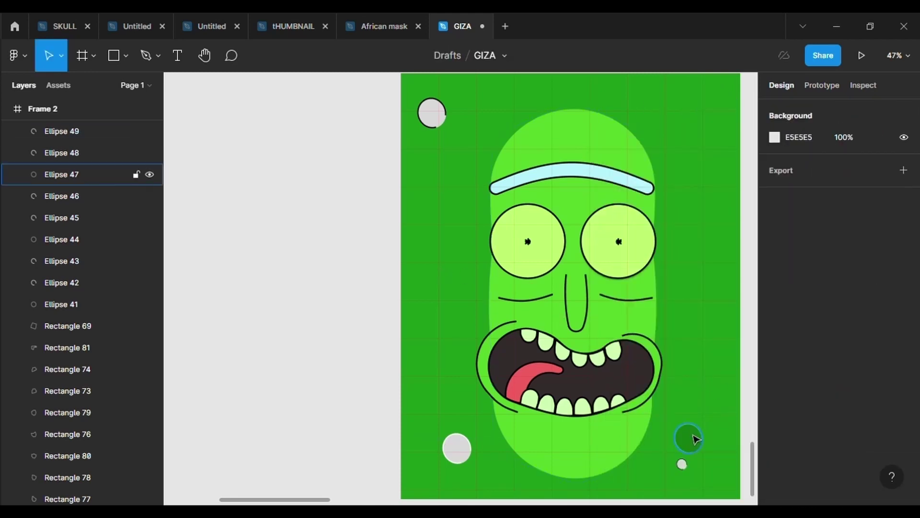
Step: Darken bubble Ellipse 47's fill further to 085906
left_click(689, 437)
left_click(774, 487)
left_click_drag(697, 154, 378, 127)
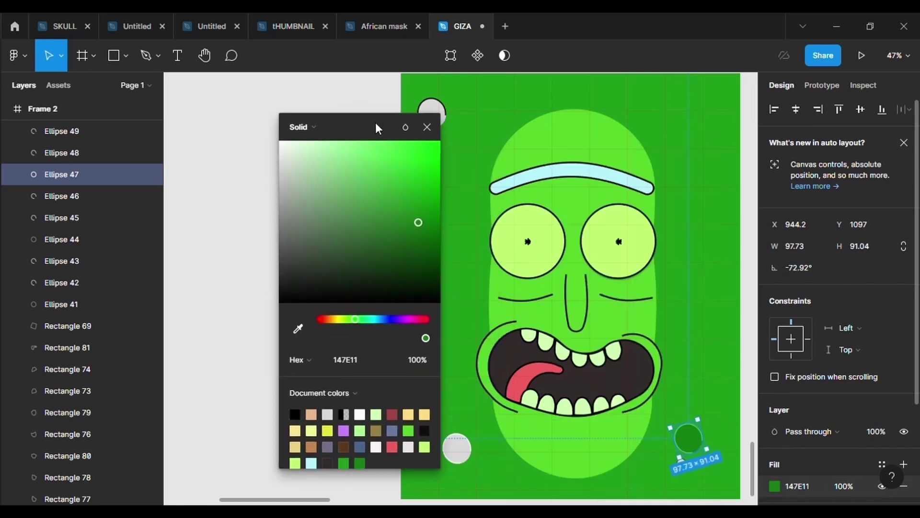
left_click(427, 239)
left_click_drag(427, 242, 431, 251)
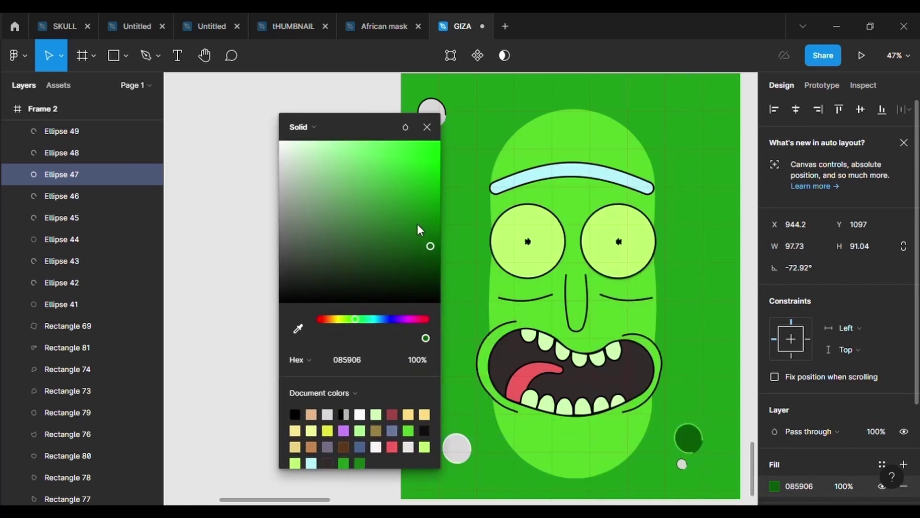
left_click(721, 262)
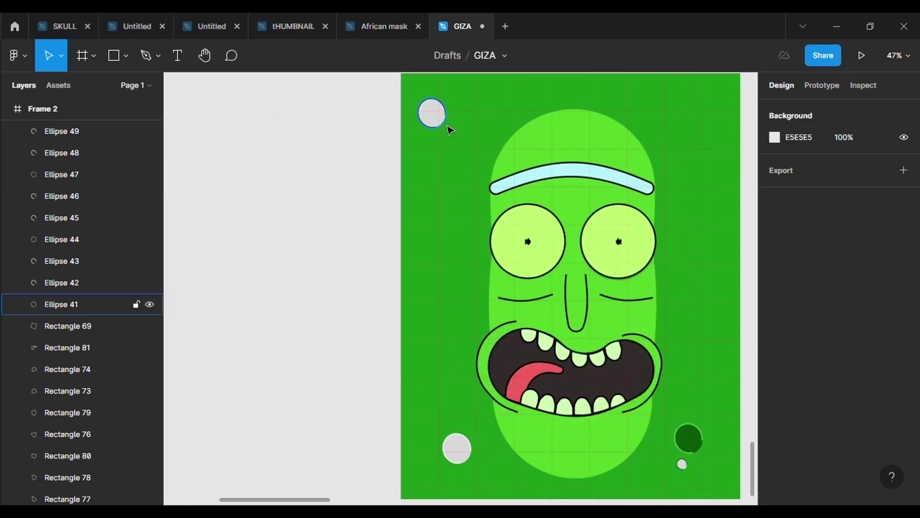
Step: Fill the top-left grey circle Ellipse 41 with the sampled 085906 green
double_click(435, 115)
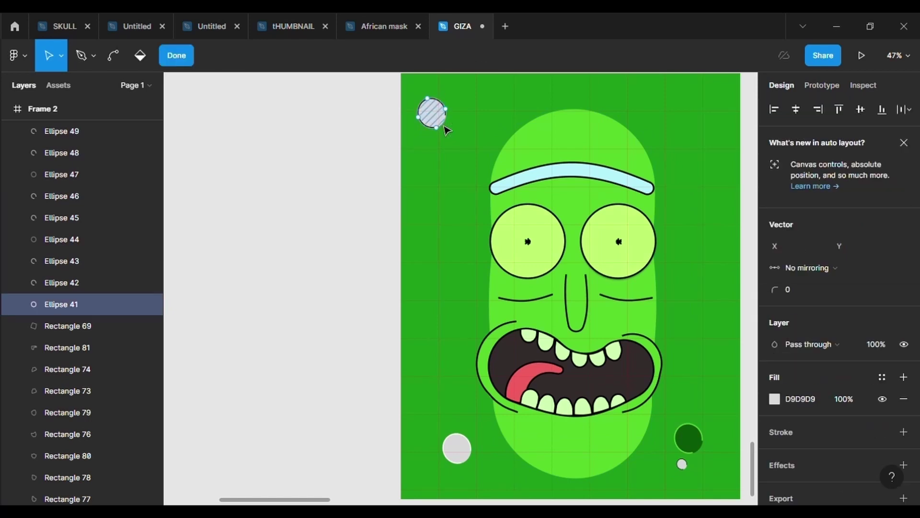
left_click(775, 355)
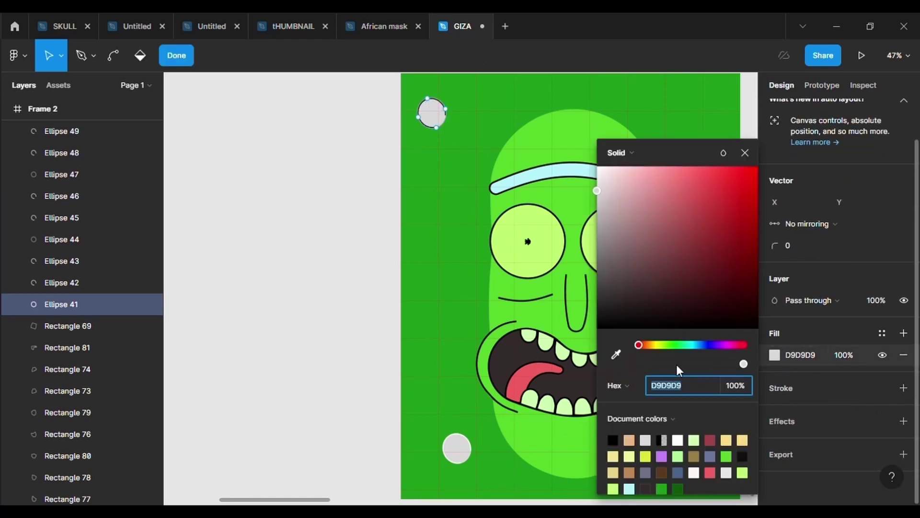
mouse_move(674, 148)
left_mouse_down()
mouse_move(631, 170)
mouse_move(546, 139)
left_mouse_up()
left_click(488, 345)
left_click(699, 450)
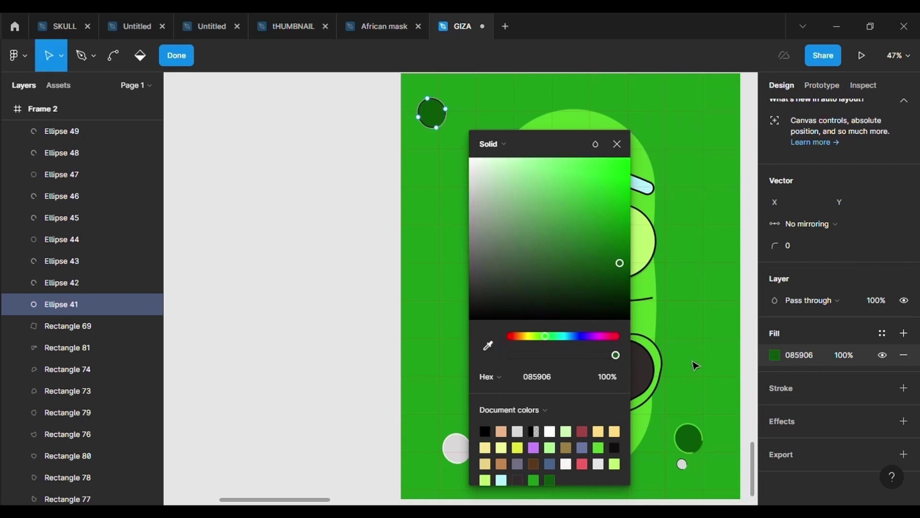
key("Escape")
left_click(663, 150)
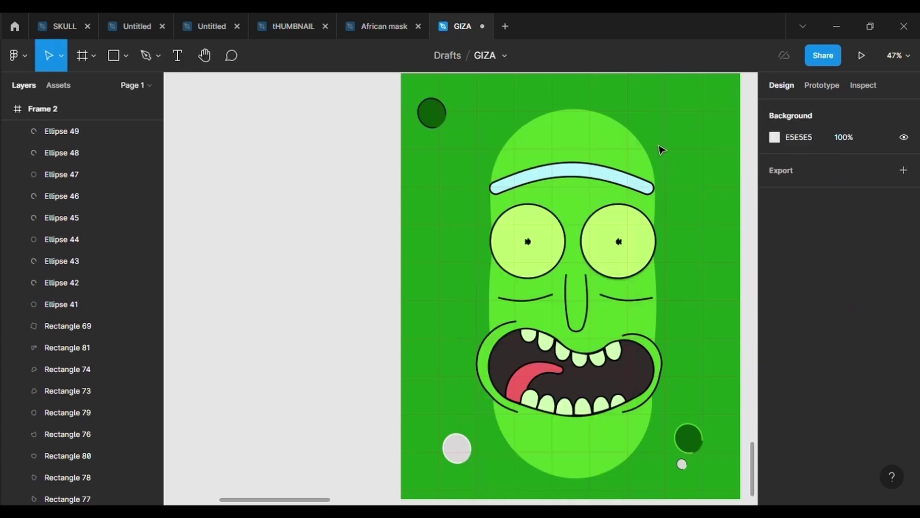
left_click(433, 111)
Step: Give the top-left dark green bubble a light green outline sampled from the canvas
scroll(789, 459, "down", 2)
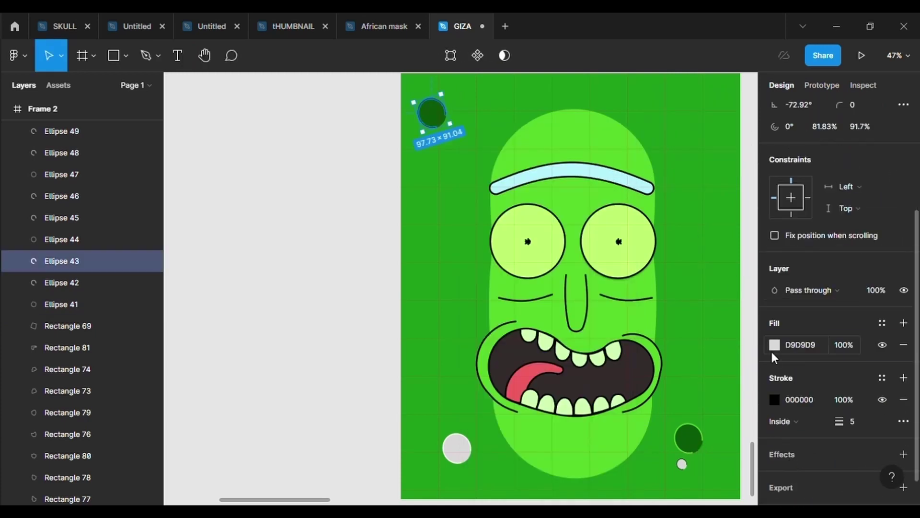
left_click(774, 345)
left_click(616, 355)
left_click(557, 204)
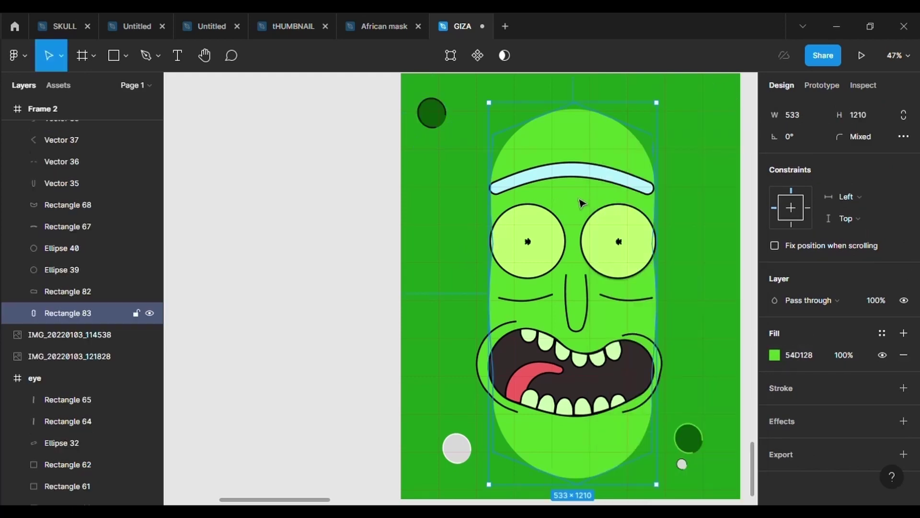
left_click(434, 111)
left_click(774, 399)
left_click(617, 354)
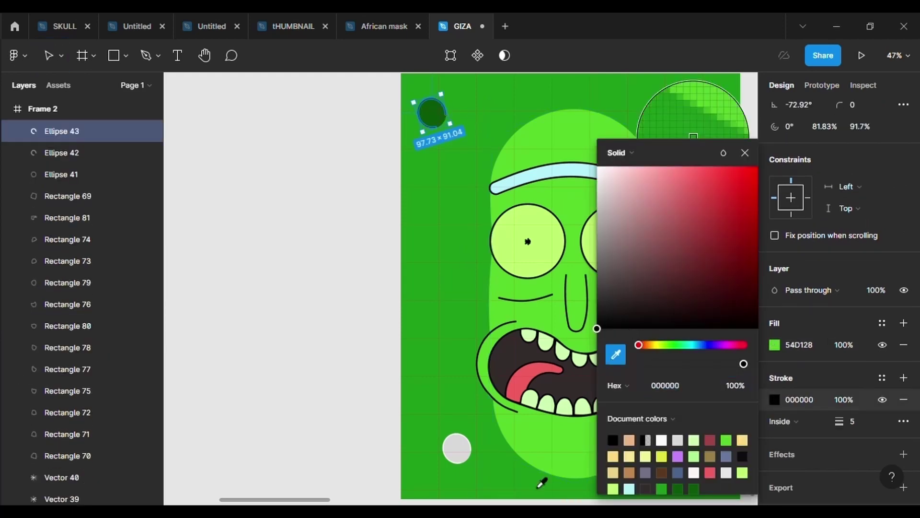
left_click(509, 441)
left_click(454, 367)
Step: Turn the lower-left grey circle dark green with a green outline
left_click(457, 448)
scroll(780, 466, "down", 4)
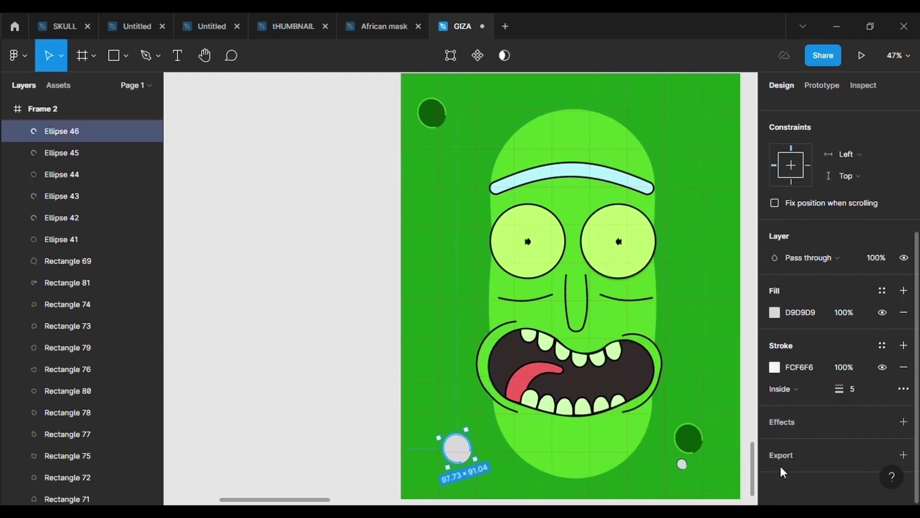
left_click(779, 368)
left_click(618, 356)
left_click(678, 103)
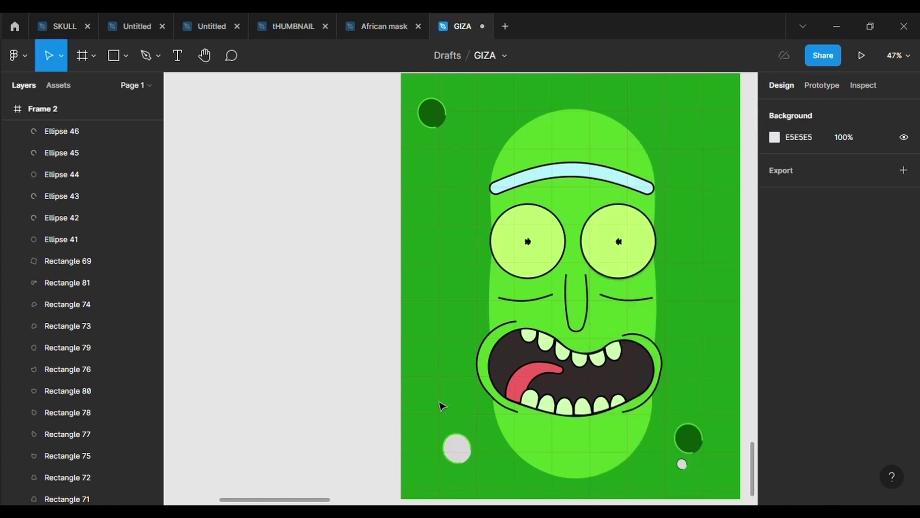
double_click(458, 451)
left_click(774, 399)
left_click(616, 355)
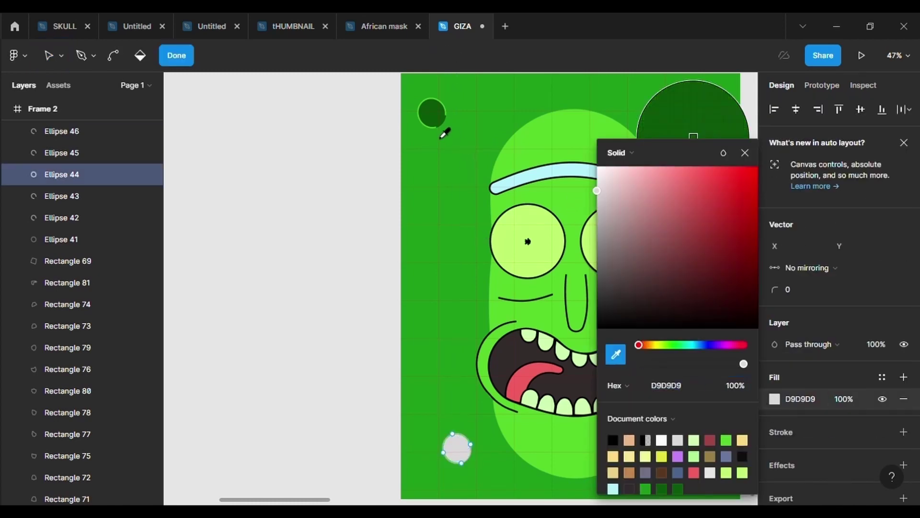
left_click(433, 114)
key("Escape")
left_click(360, 224)
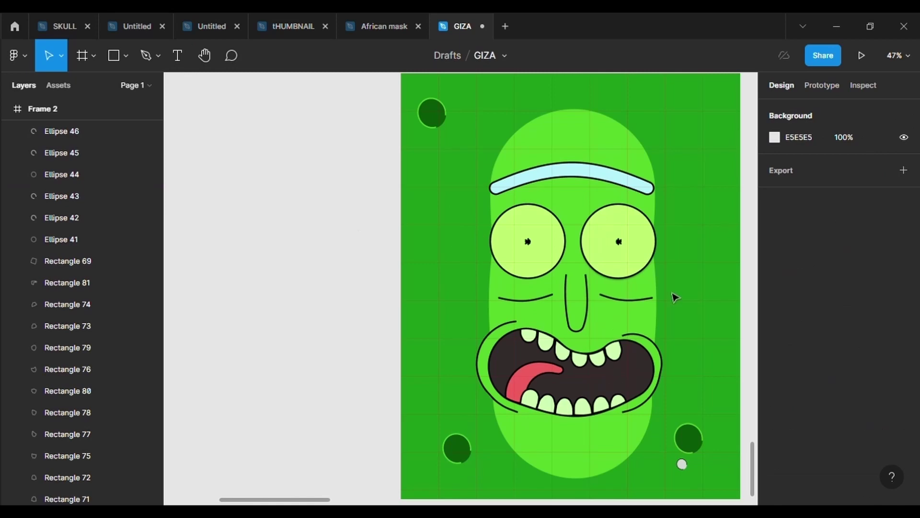
Step: Fill the small grey circle at bottom right with dark green
scroll(675, 298, "up", 1)
scroll(675, 297, "up", 2)
scroll(675, 298, "down", 3)
scroll(675, 298, "down", 1)
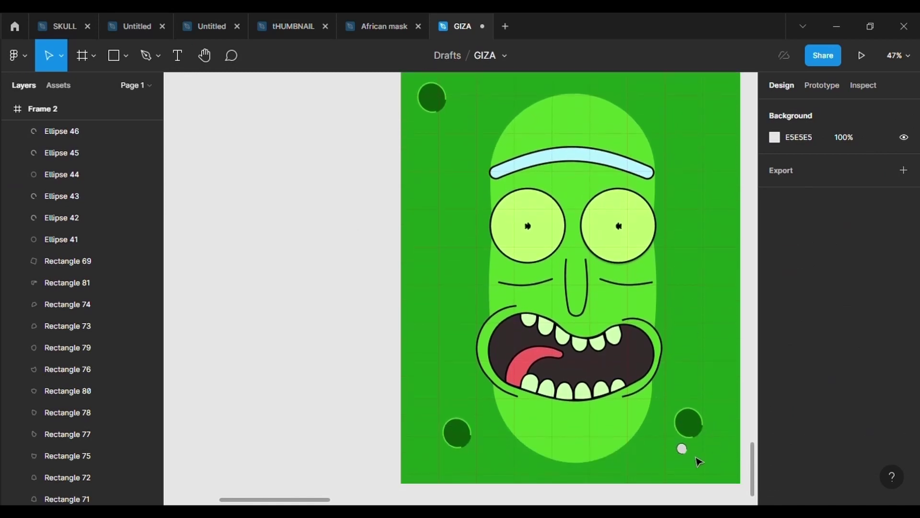
scroll(700, 462, "up", 5)
left_click(671, 441)
scroll(793, 415, "down", 1)
left_click(775, 461)
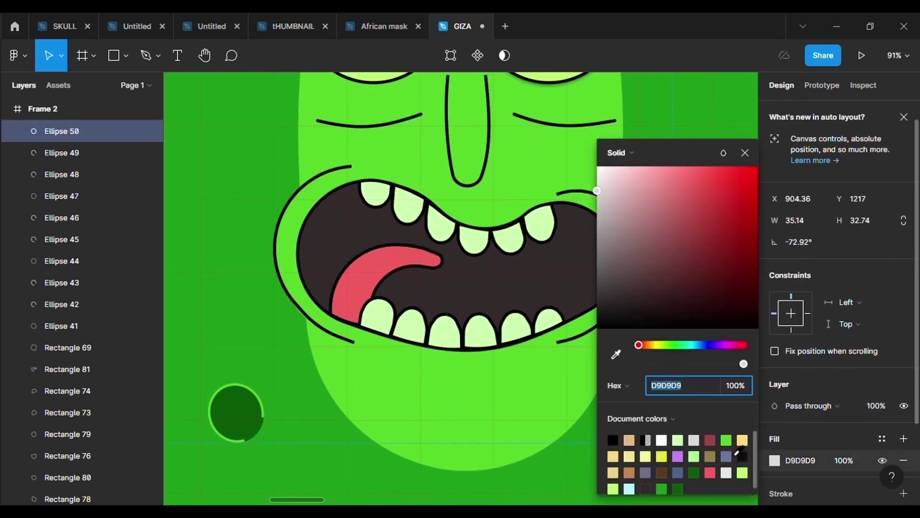
left_click(616, 354)
left_click(254, 417)
key("Escape")
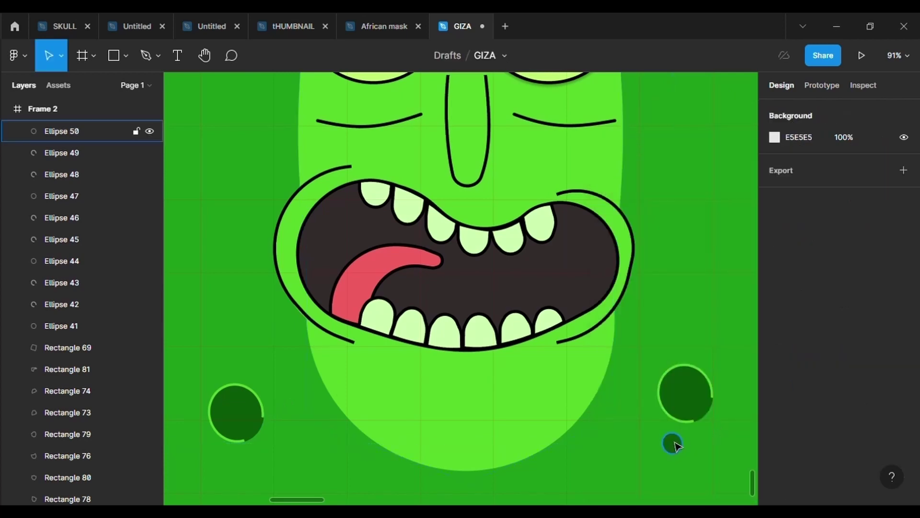
Step: After a paste, re-apply the dark green fill to the small bottom-right circle
key("ctrl+v")
scroll(794, 432, "down", 1)
left_click(774, 459)
left_click(616, 353)
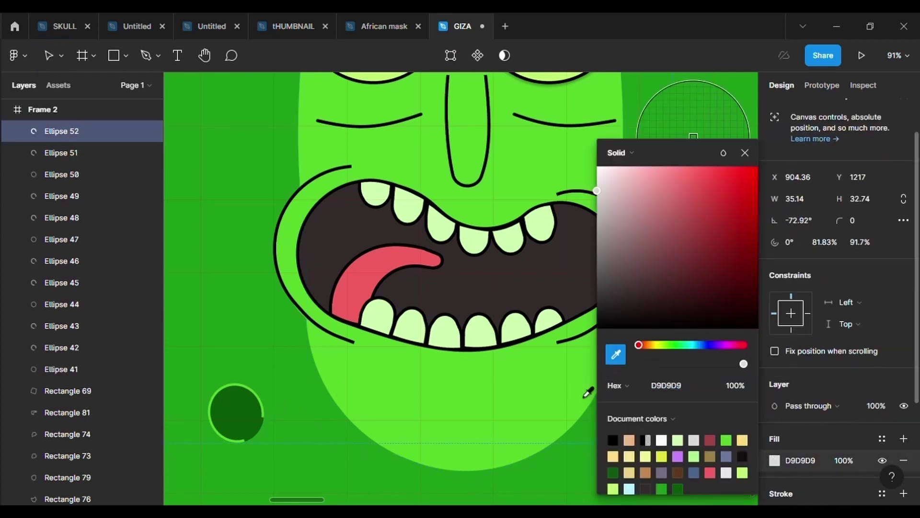
left_click(614, 472)
key("Escape")
key("Escape")
scroll(587, 470, "down", 5)
scroll(588, 470, "up", 2)
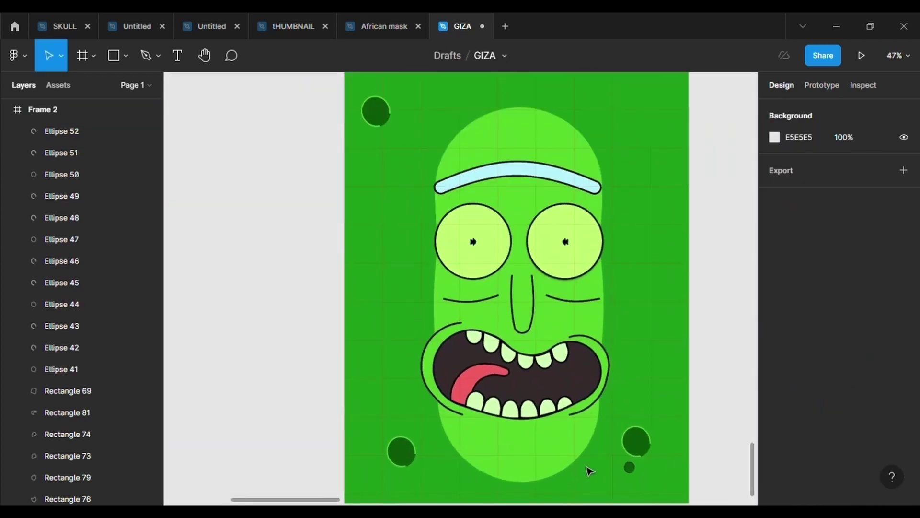
Step: Copy the bottom-left bubble circles and place the copy beside the right eye
left_click(644, 379)
mouse_move(420, 460)
left_mouse_down()
mouse_move(346, 412)
mouse_move(599, 211)
left_mouse_up()
key("Escape")
key("ctrl+v")
left_click_drag(625, 238, 603, 265)
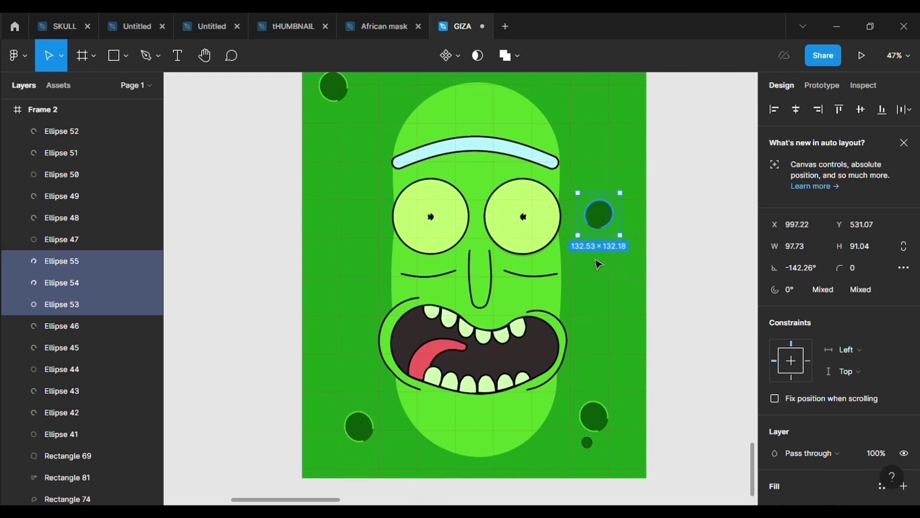
Step: Paste another copy of the bubble onto the left cheek
key("ctrl+c")
key("Escape")
key("ctrl+v")
mouse_move(605, 219)
left_mouse_down()
mouse_move(362, 267)
mouse_move(375, 272)
left_mouse_up()
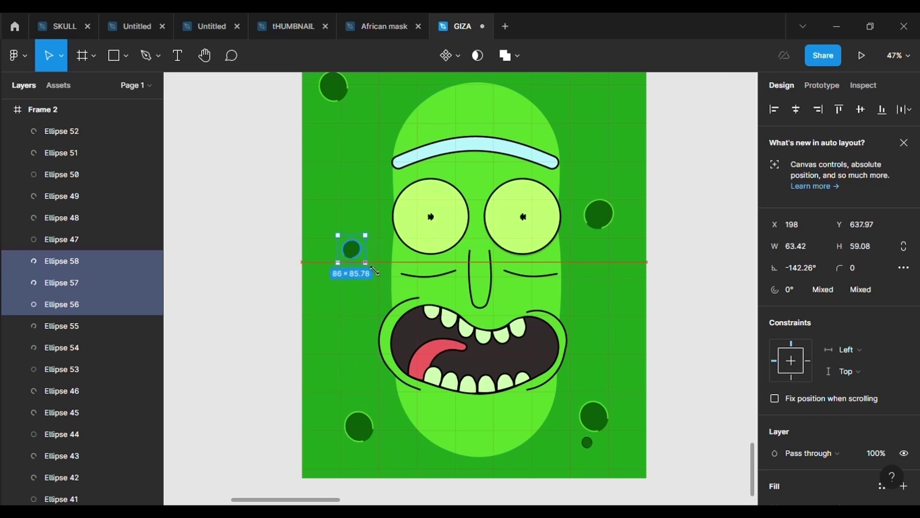
Step: Give the tiny bottom-right circle a green outline sampled from the canvas
scroll(607, 464, "up", 3, "ctrl")
left_click(579, 431)
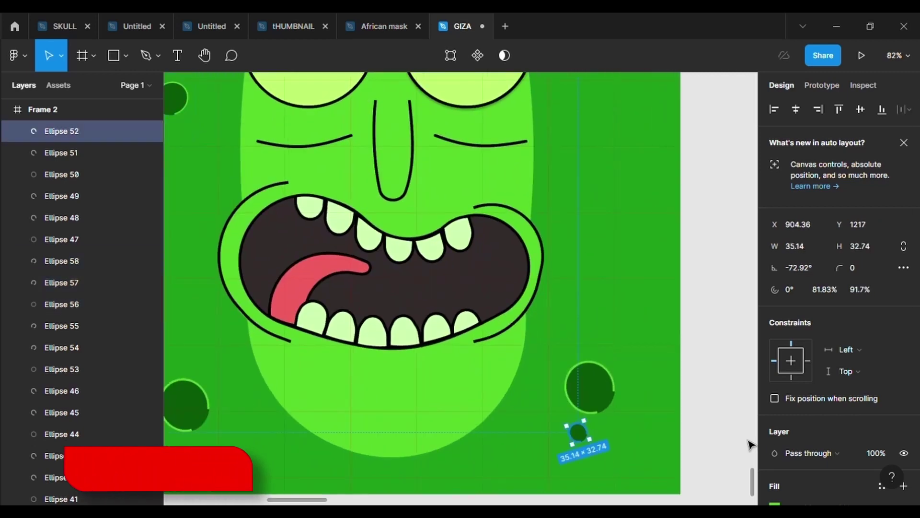
scroll(774, 445, "down", 3)
left_click(774, 431)
key("i")
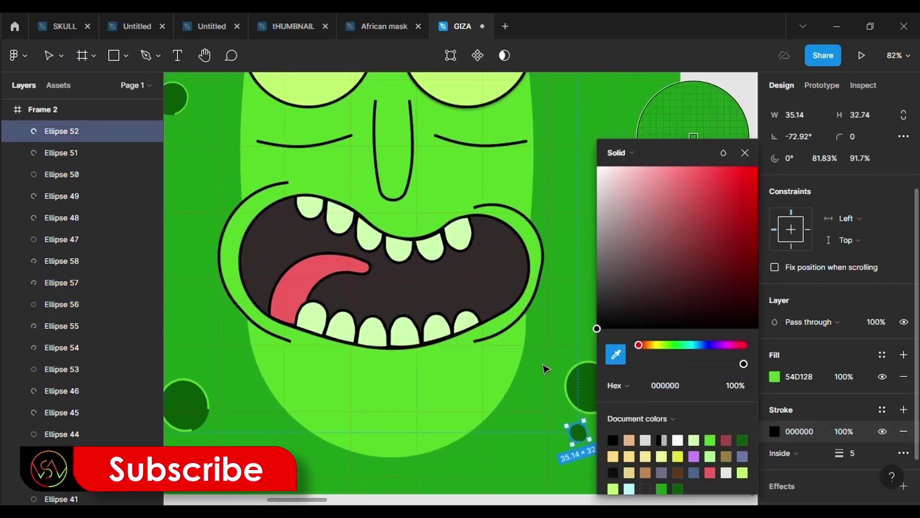
left_click(544, 369)
left_click(542, 435)
scroll(542, 435, "down", 3, "ctrl")
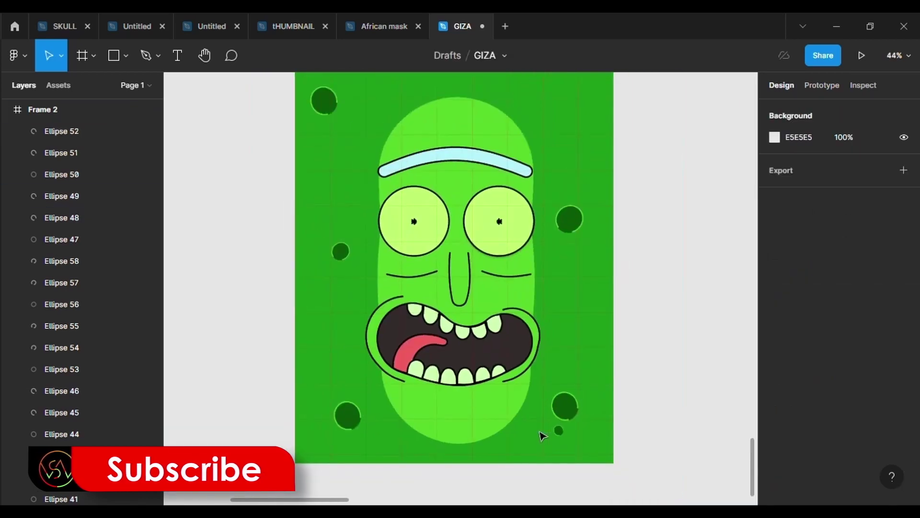
scroll(560, 362, "up", 1)
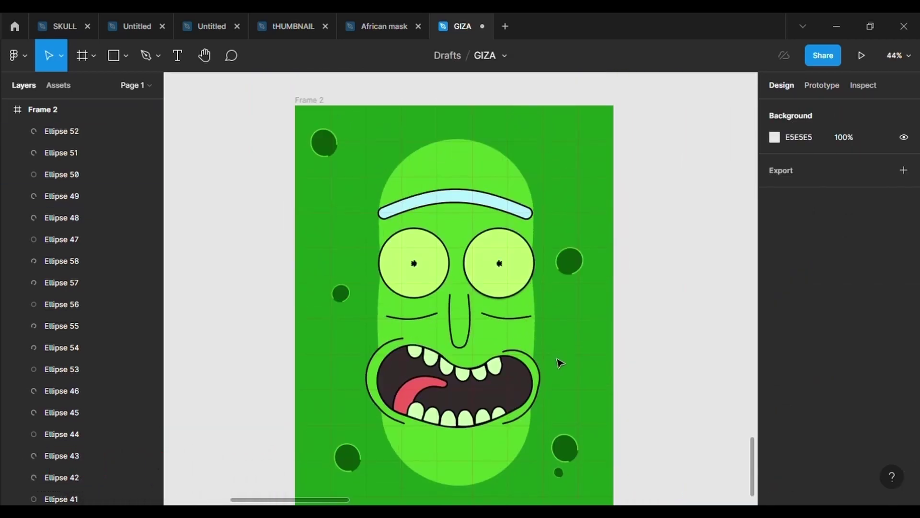
Step: Add a drop shadow effect to the pickle body
left_click(497, 175)
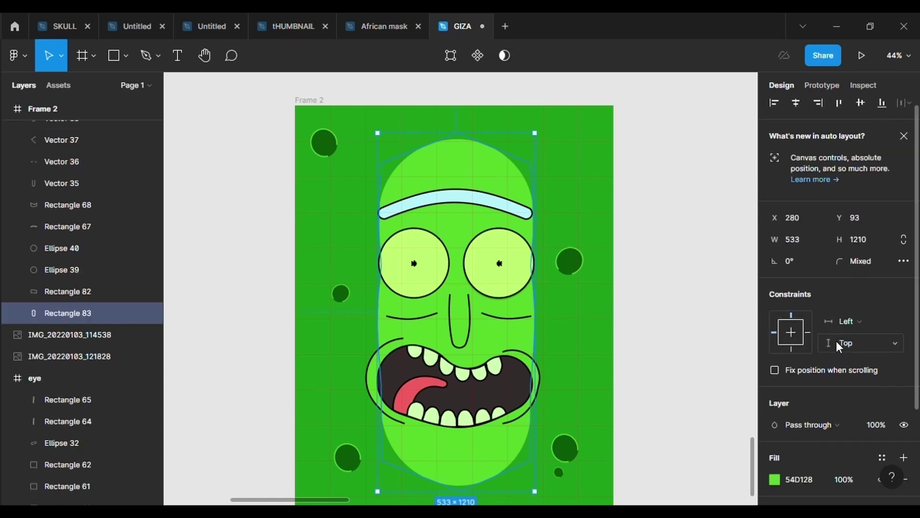
scroll(836, 341, "down", 3)
left_click(812, 422)
left_click(780, 443)
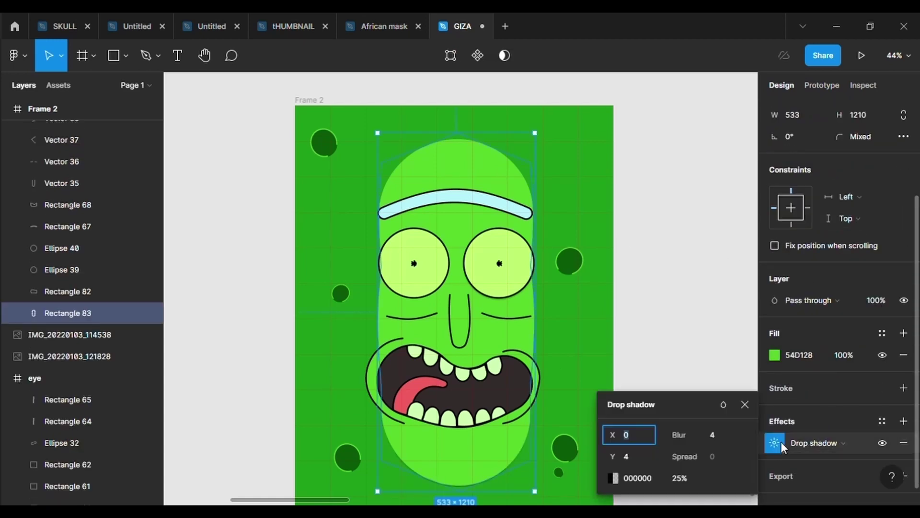
type("10")
key("Return")
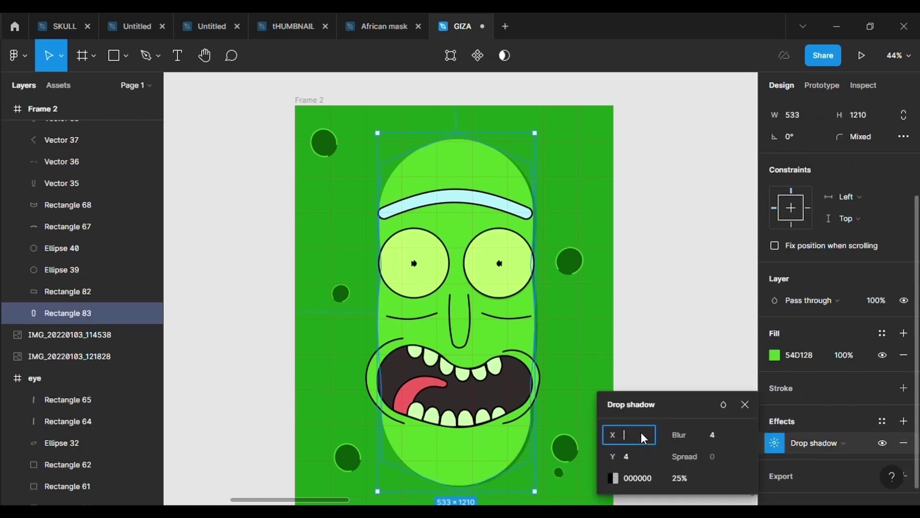
Step: Set the drop shadow offsets to X 0 and Y 20
left_click(646, 454)
type("10")
left_click(643, 438)
type("0")
key("Return")
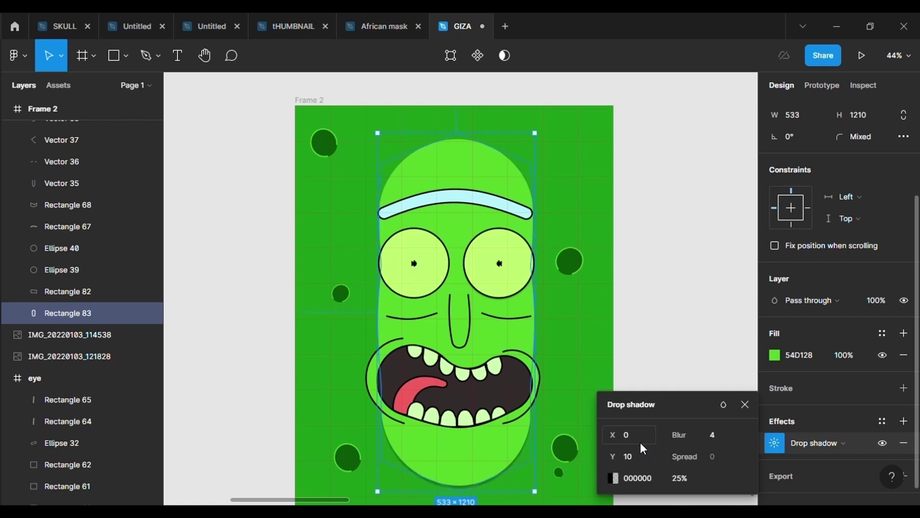
left_click(640, 457)
type("20")
key("Return")
left_click(658, 373)
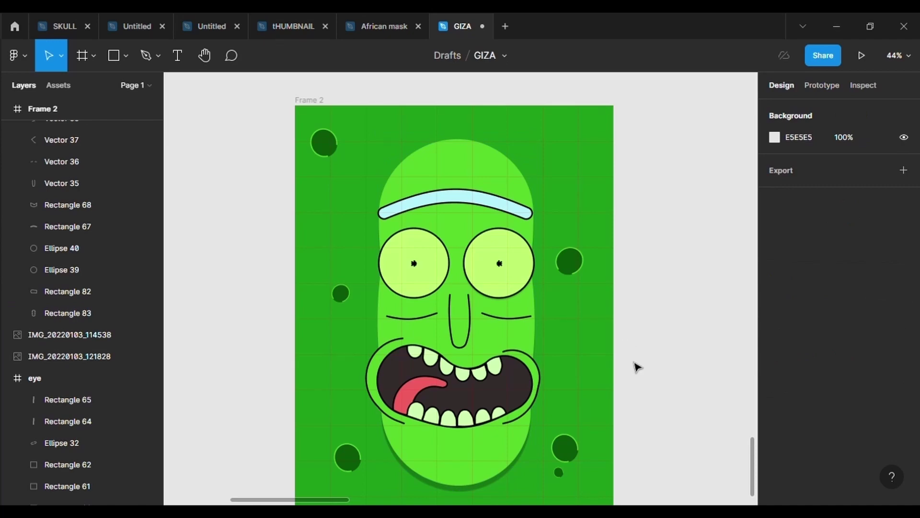
Step: Duplicate the right-eye bubble above the eye and shrink it to about 69.5 × 64.74
left_click(571, 263)
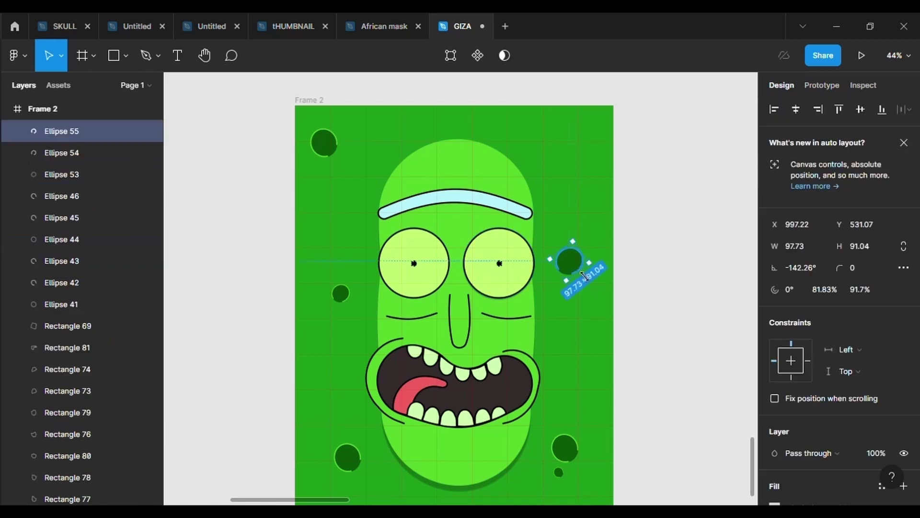
left_click_drag(547, 232, 605, 302)
key("ctrl+v")
left_click_drag(570, 261, 562, 181)
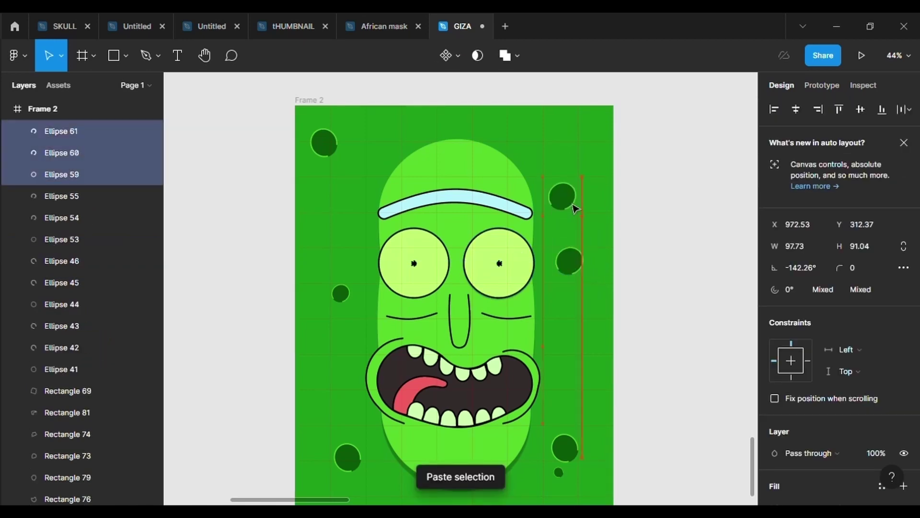
left_click_drag(595, 213, 586, 194)
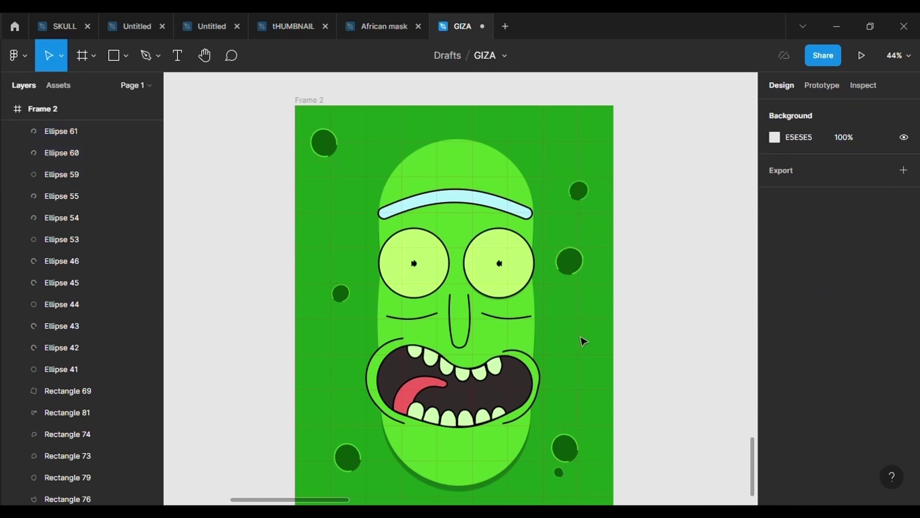
scroll(583, 341, "down", 1)
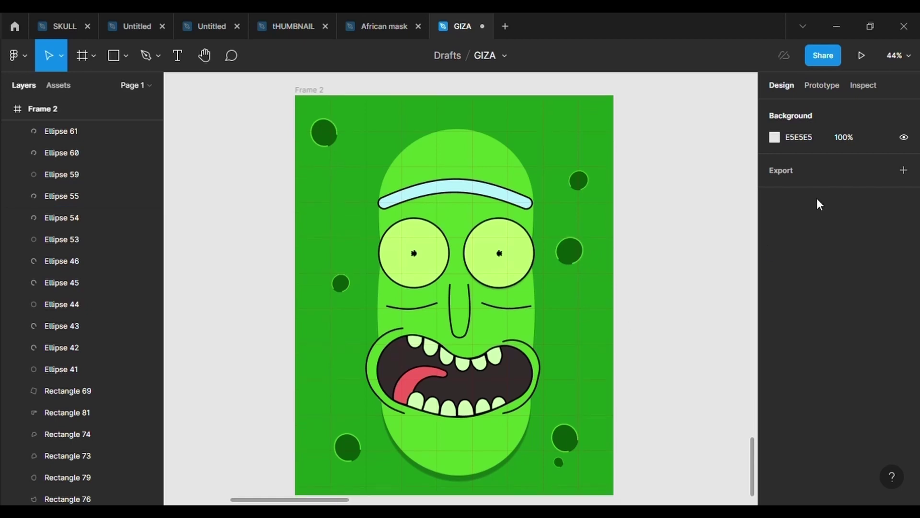